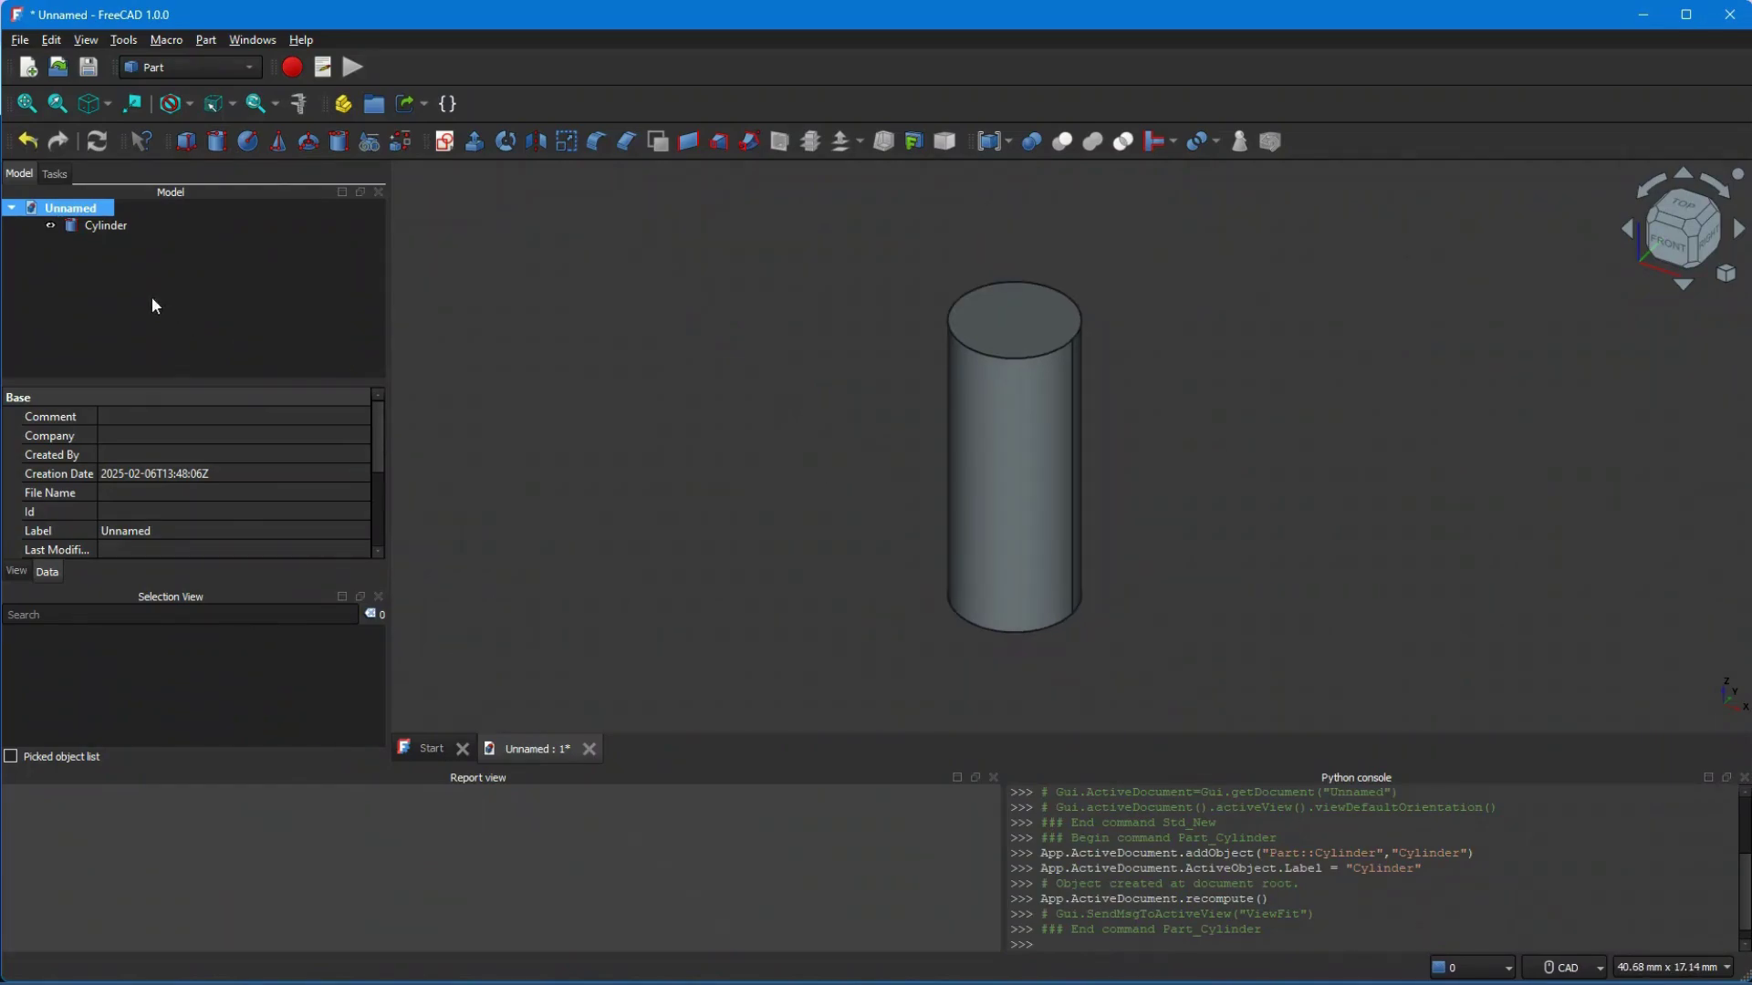
Set the cylinder's radius to 5 mm
click(91, 226)
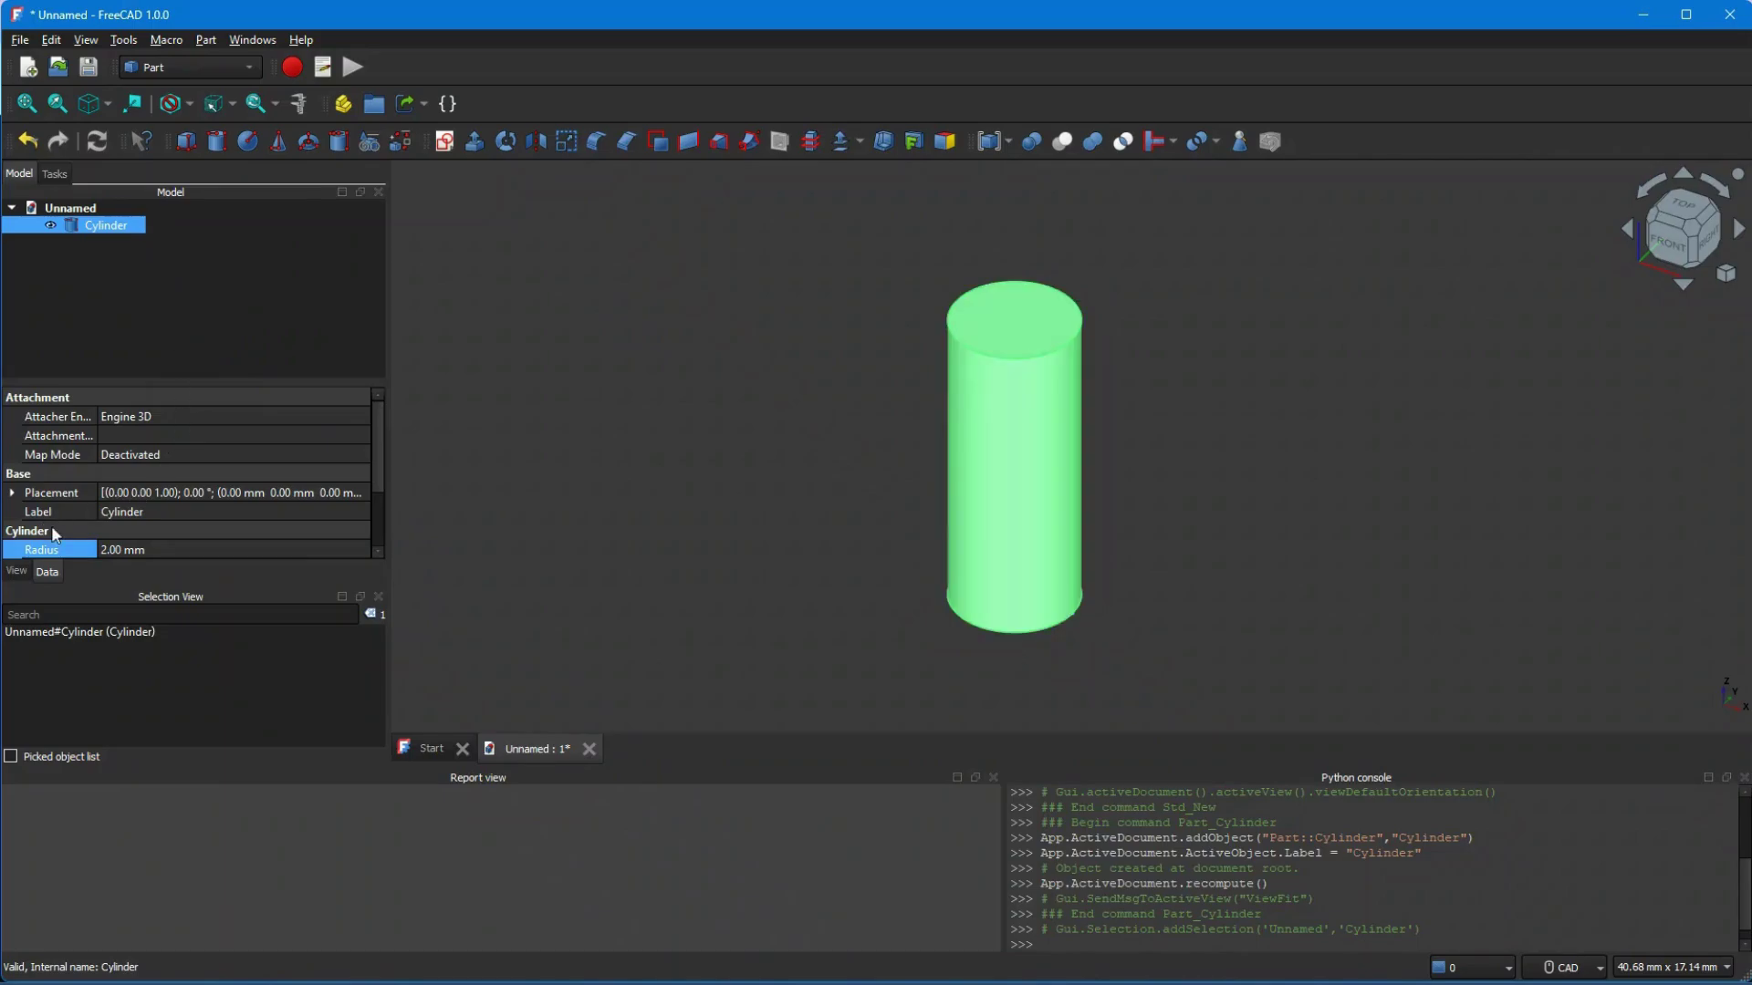
click(150, 550)
scroll(149, 549, up, 3)
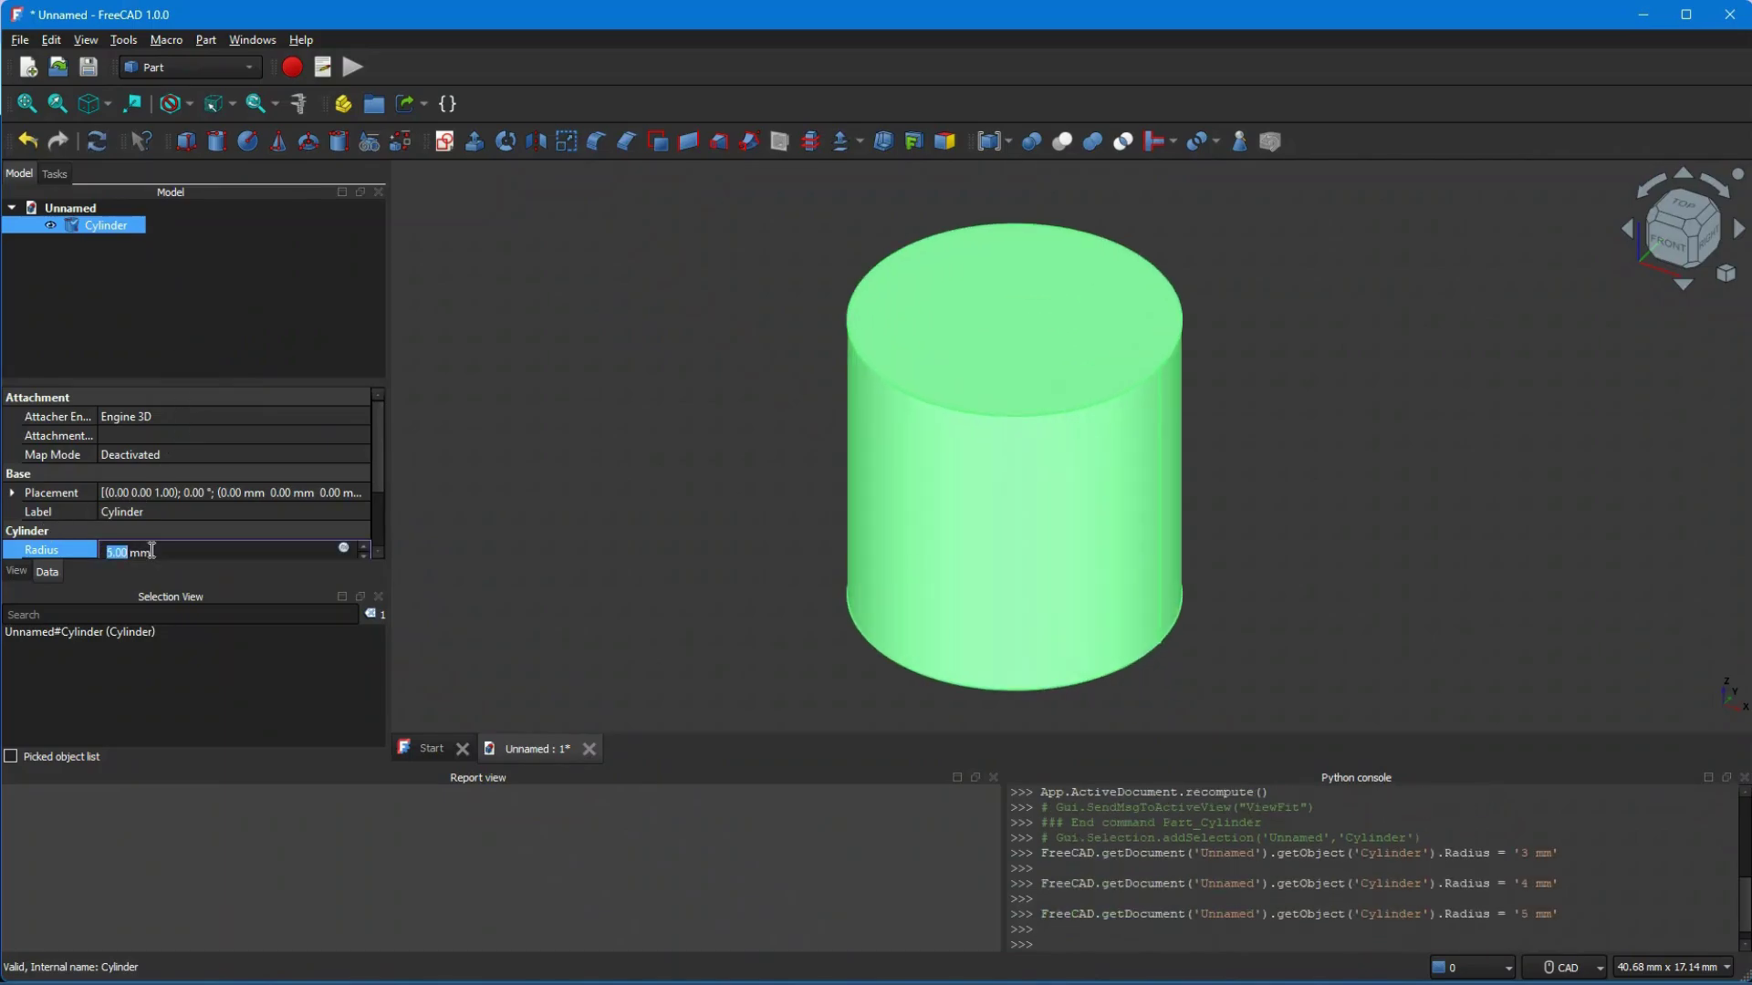
click(584, 520)
scroll(689, 486, down, 2)
middle_drag(686, 486, 760, 485)
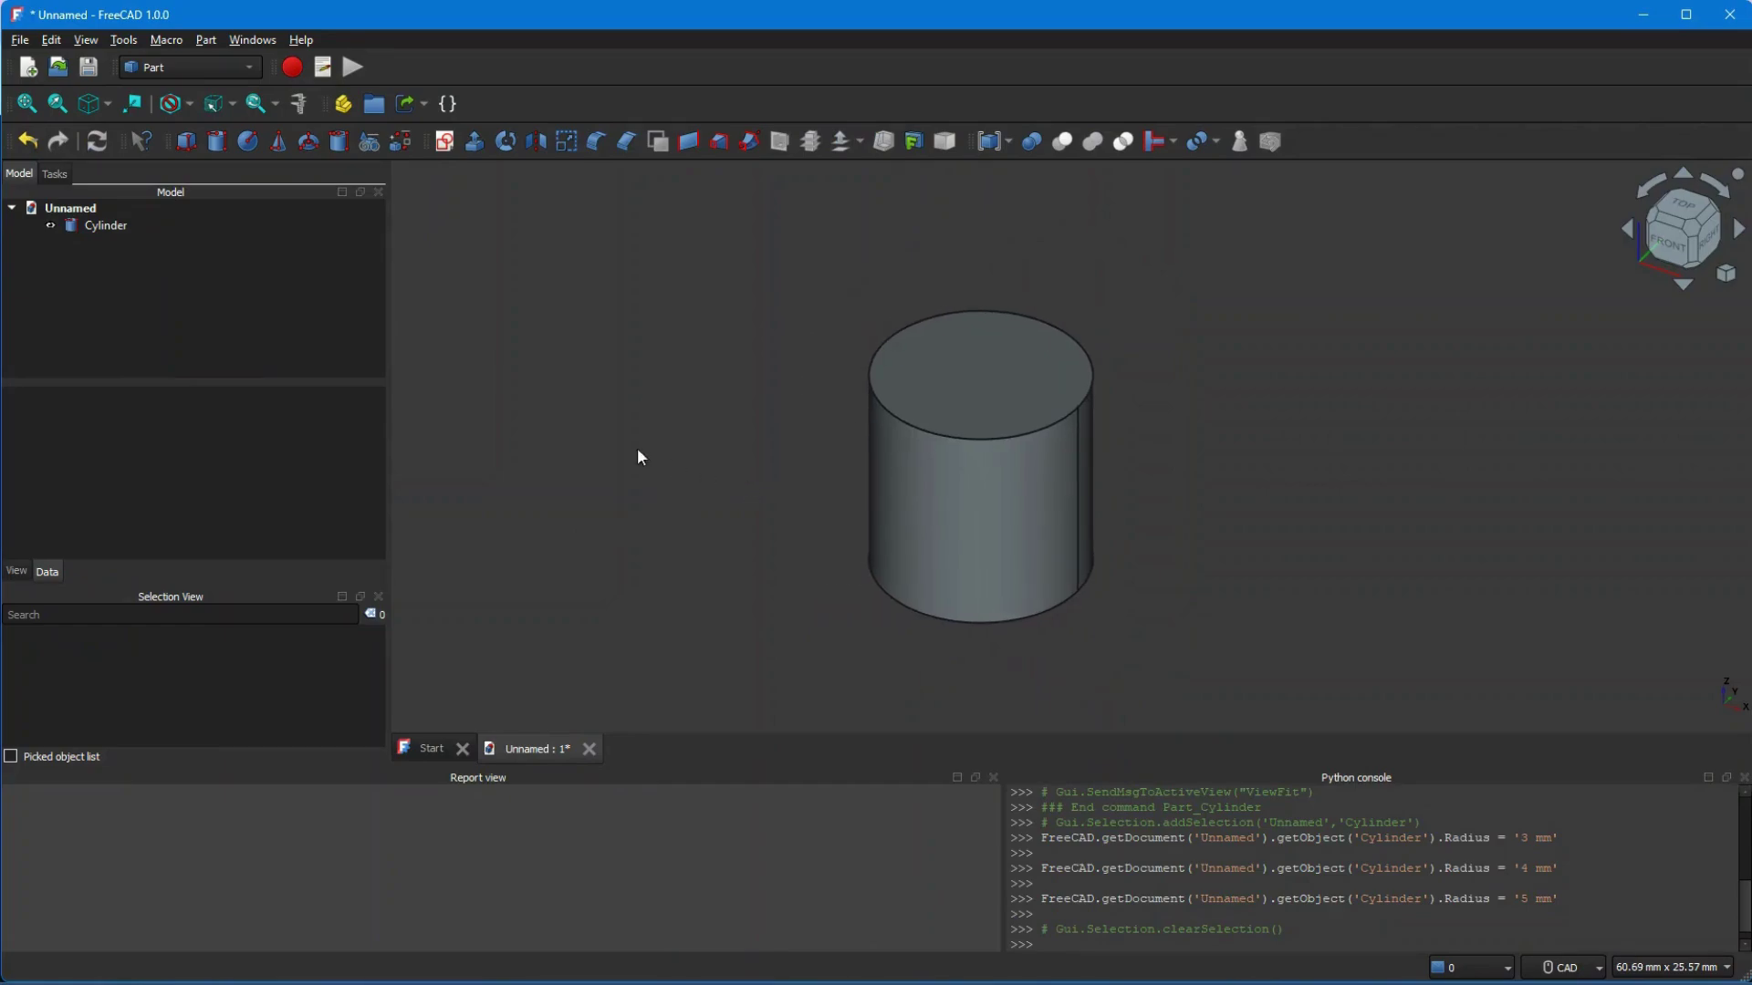
Add a second cylinder at its default size and use it to slice the larger cylinder apart
click(219, 141)
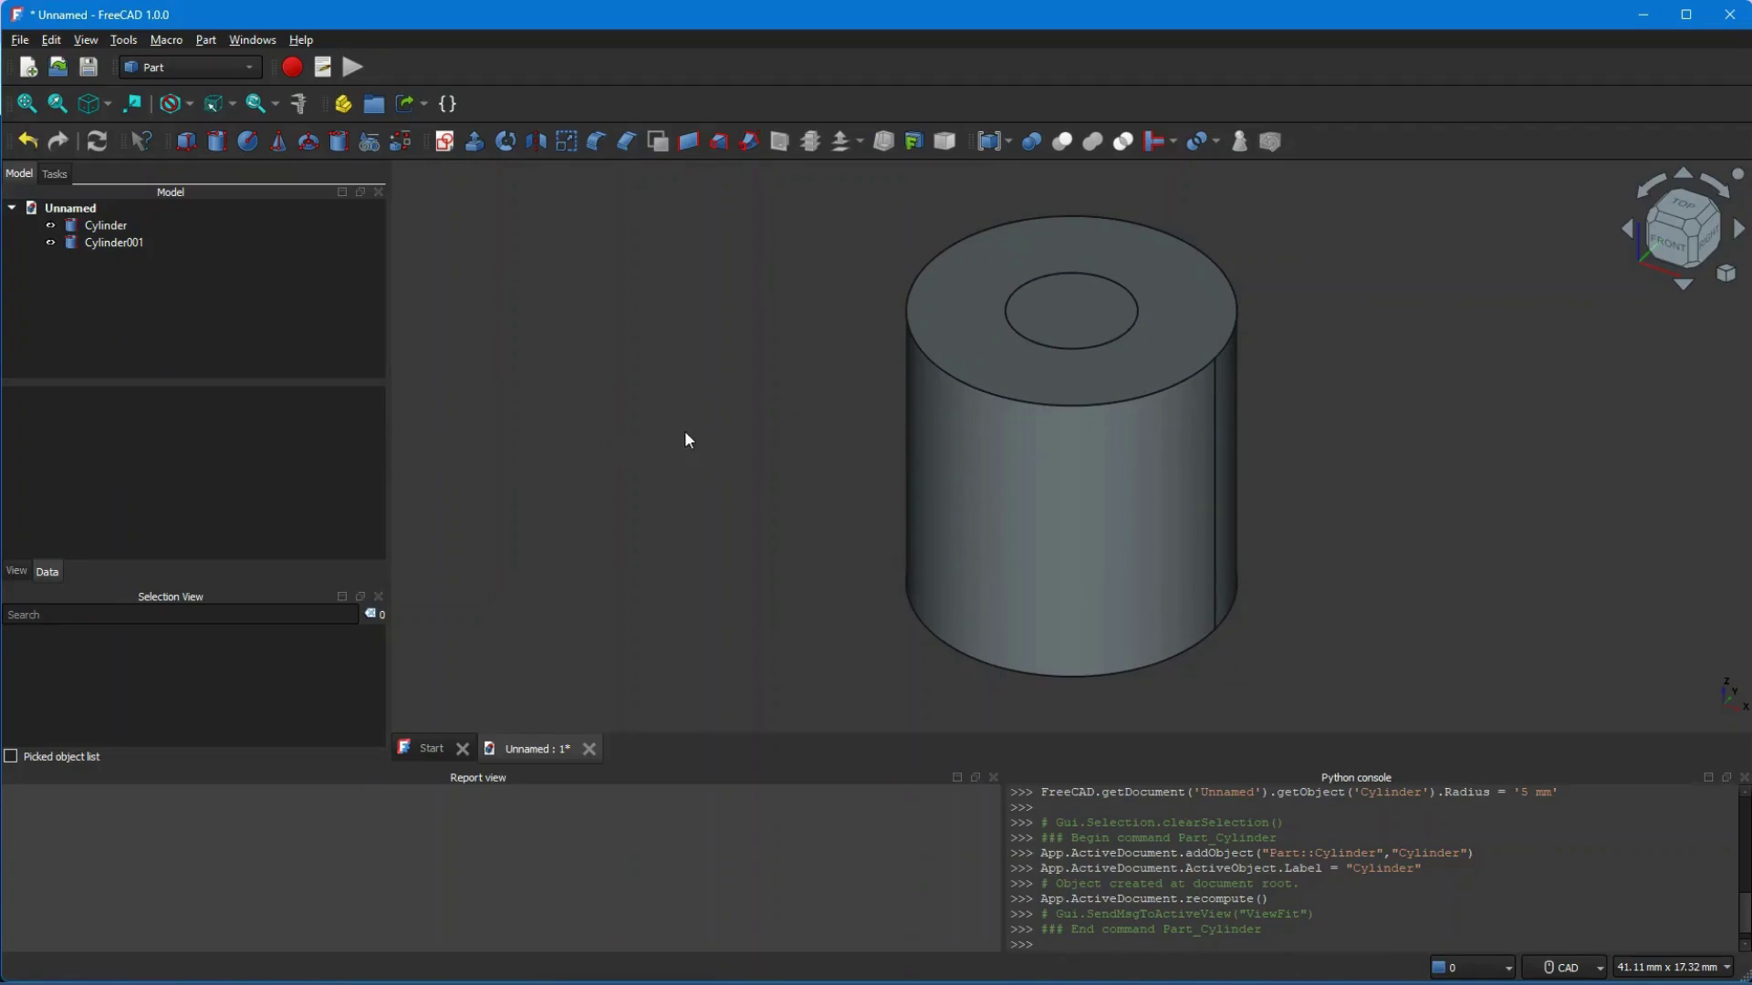
scroll(746, 439, down, 3)
click(139, 242)
click(105, 225)
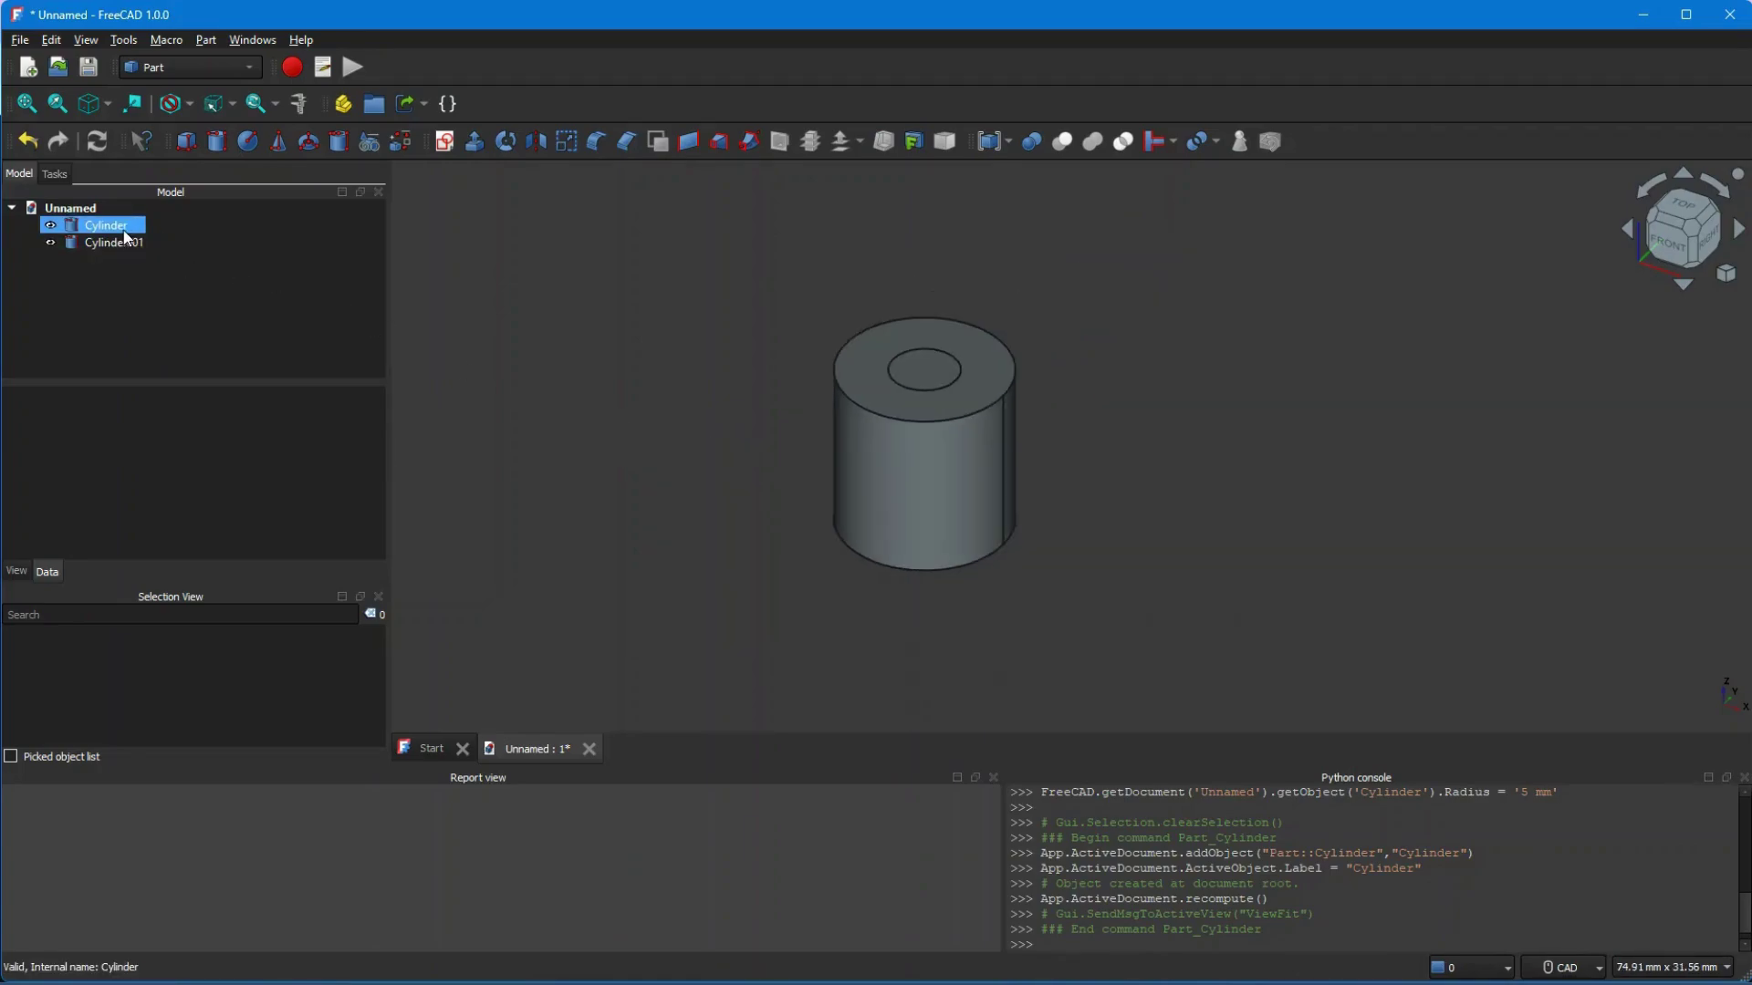
ctrl+click(125, 243)
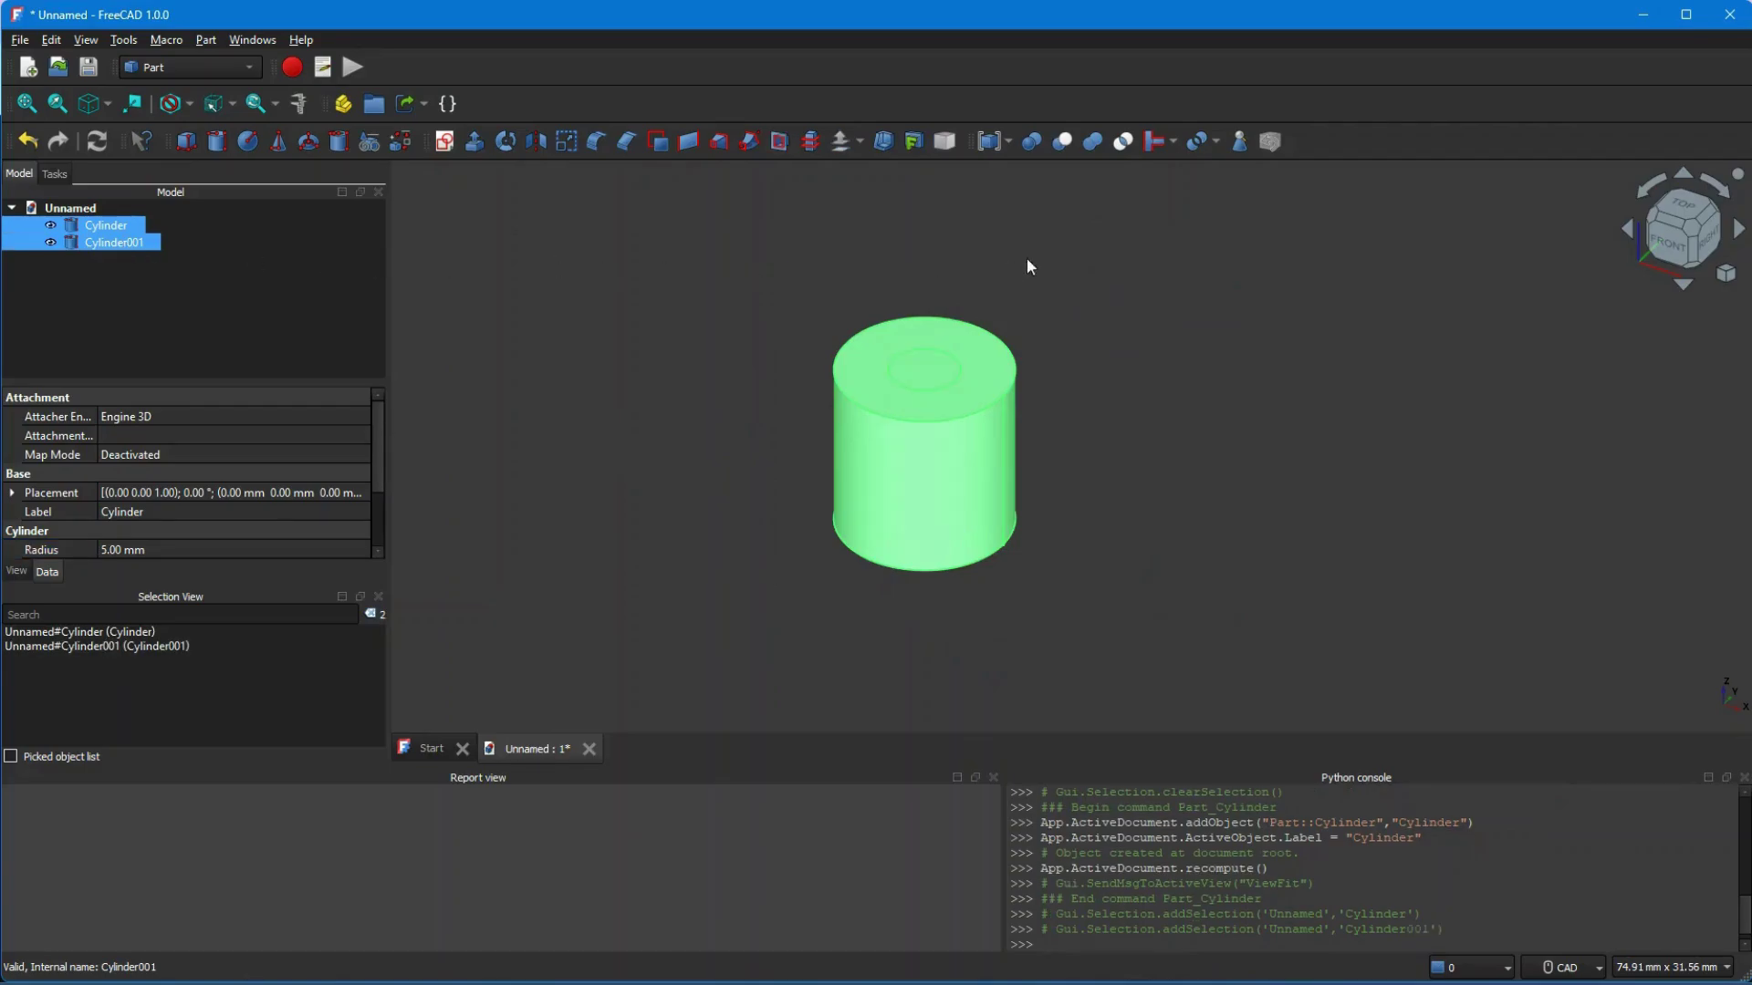
click(1207, 151)
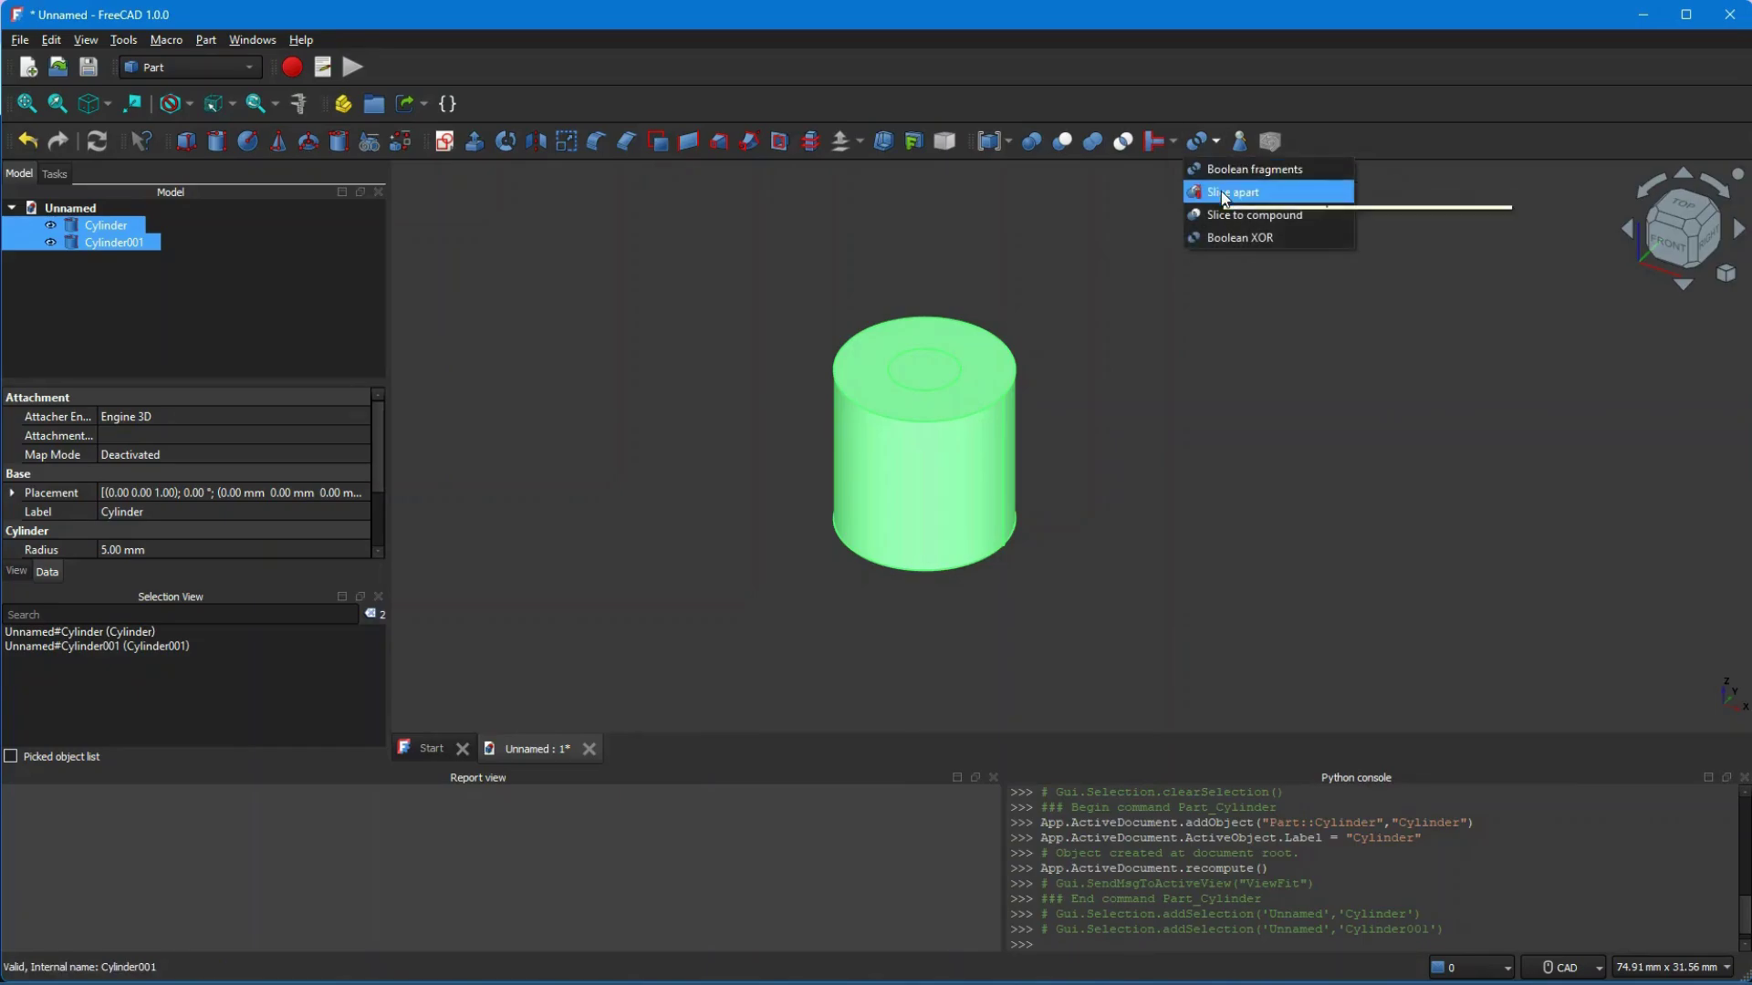
click(1230, 192)
click(999, 280)
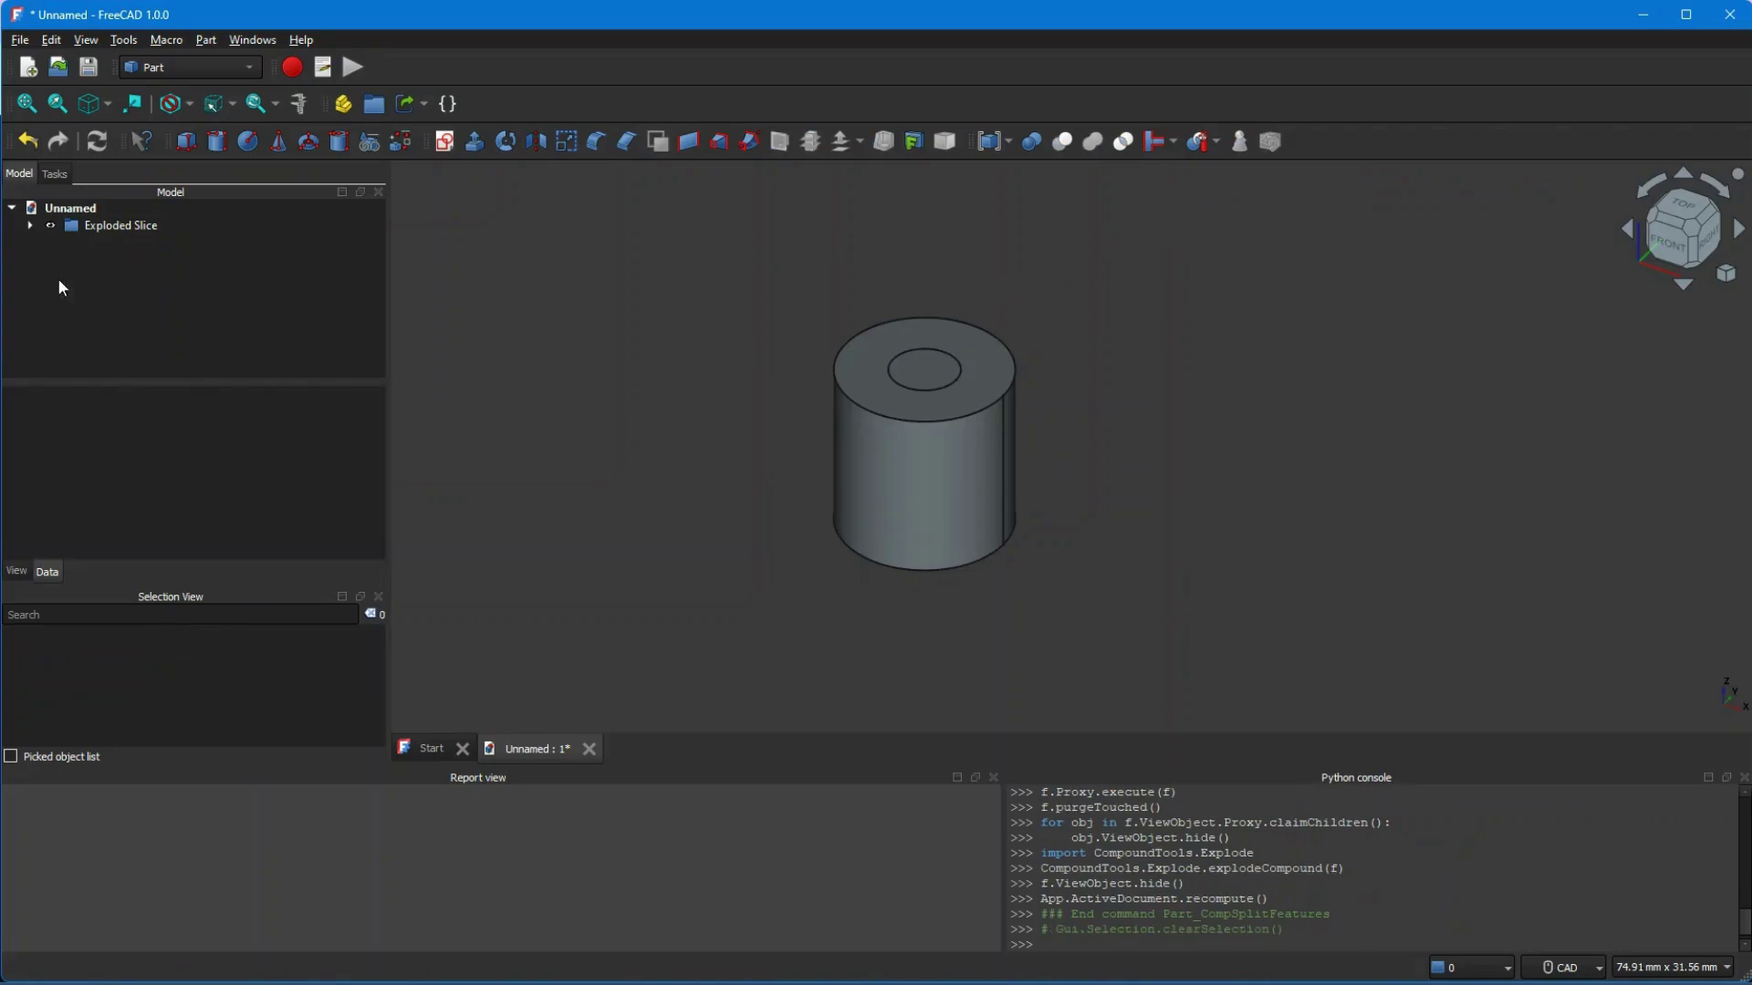
Delete the inner core piece, Slice.1, from the Exploded Slice group
click(30, 225)
click(119, 242)
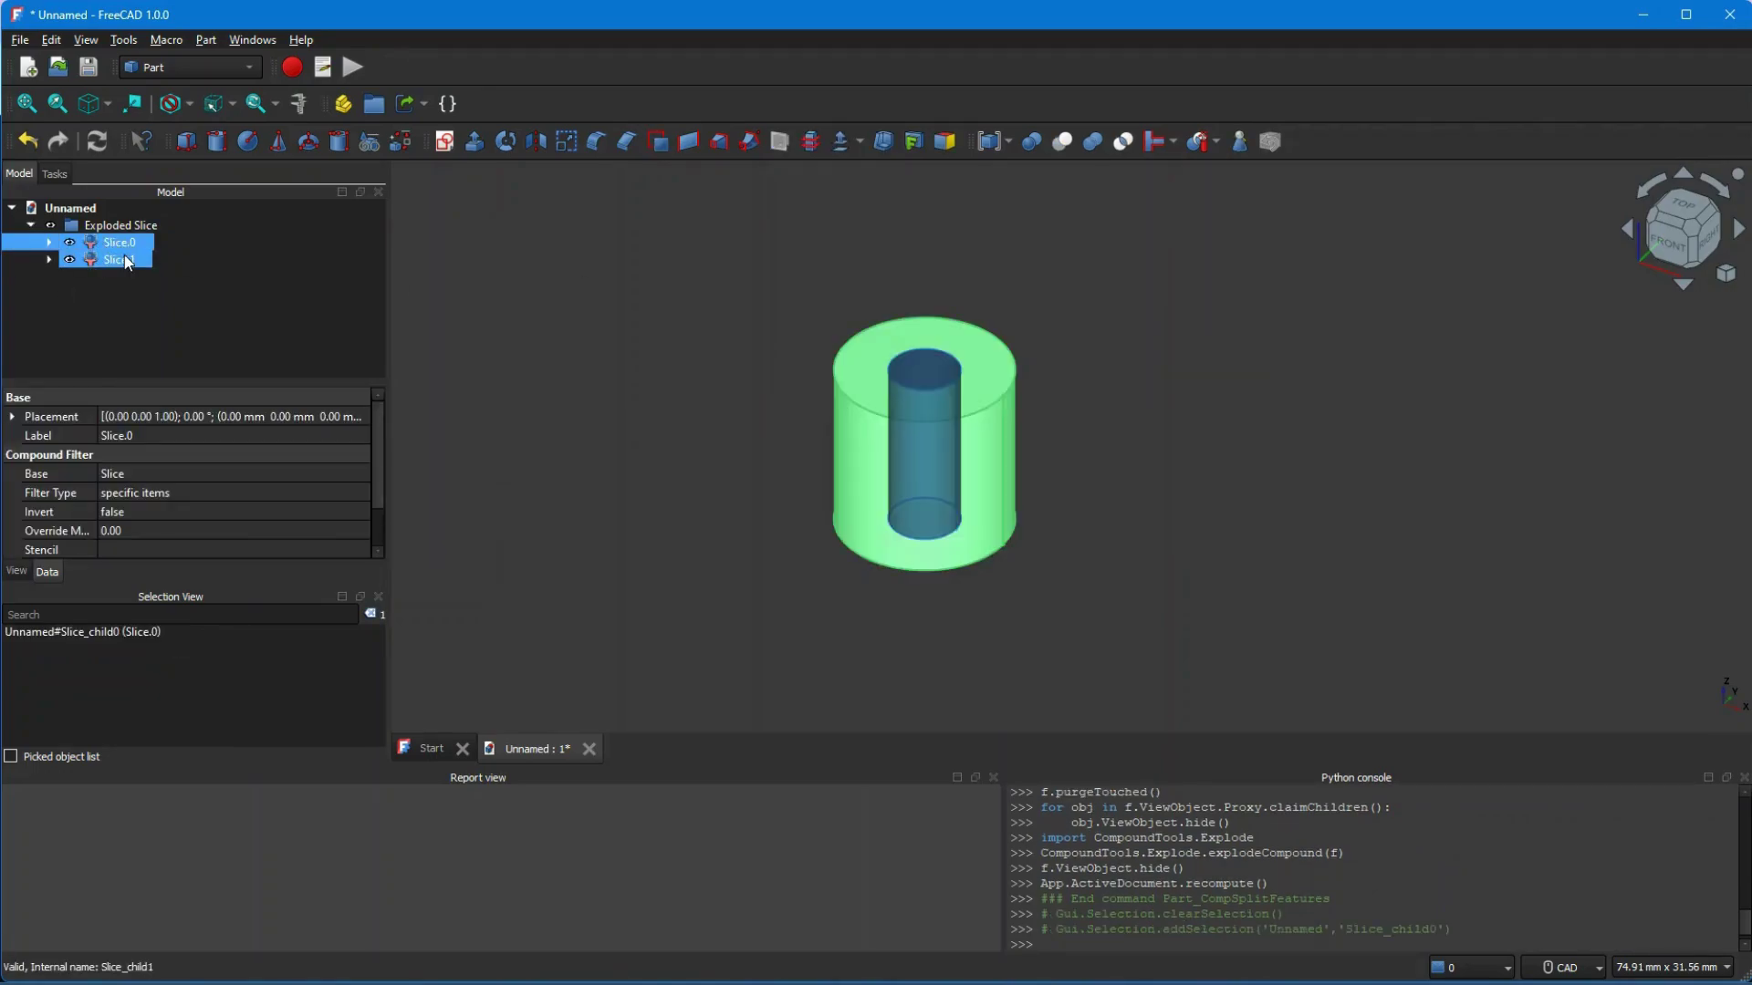
click(125, 260)
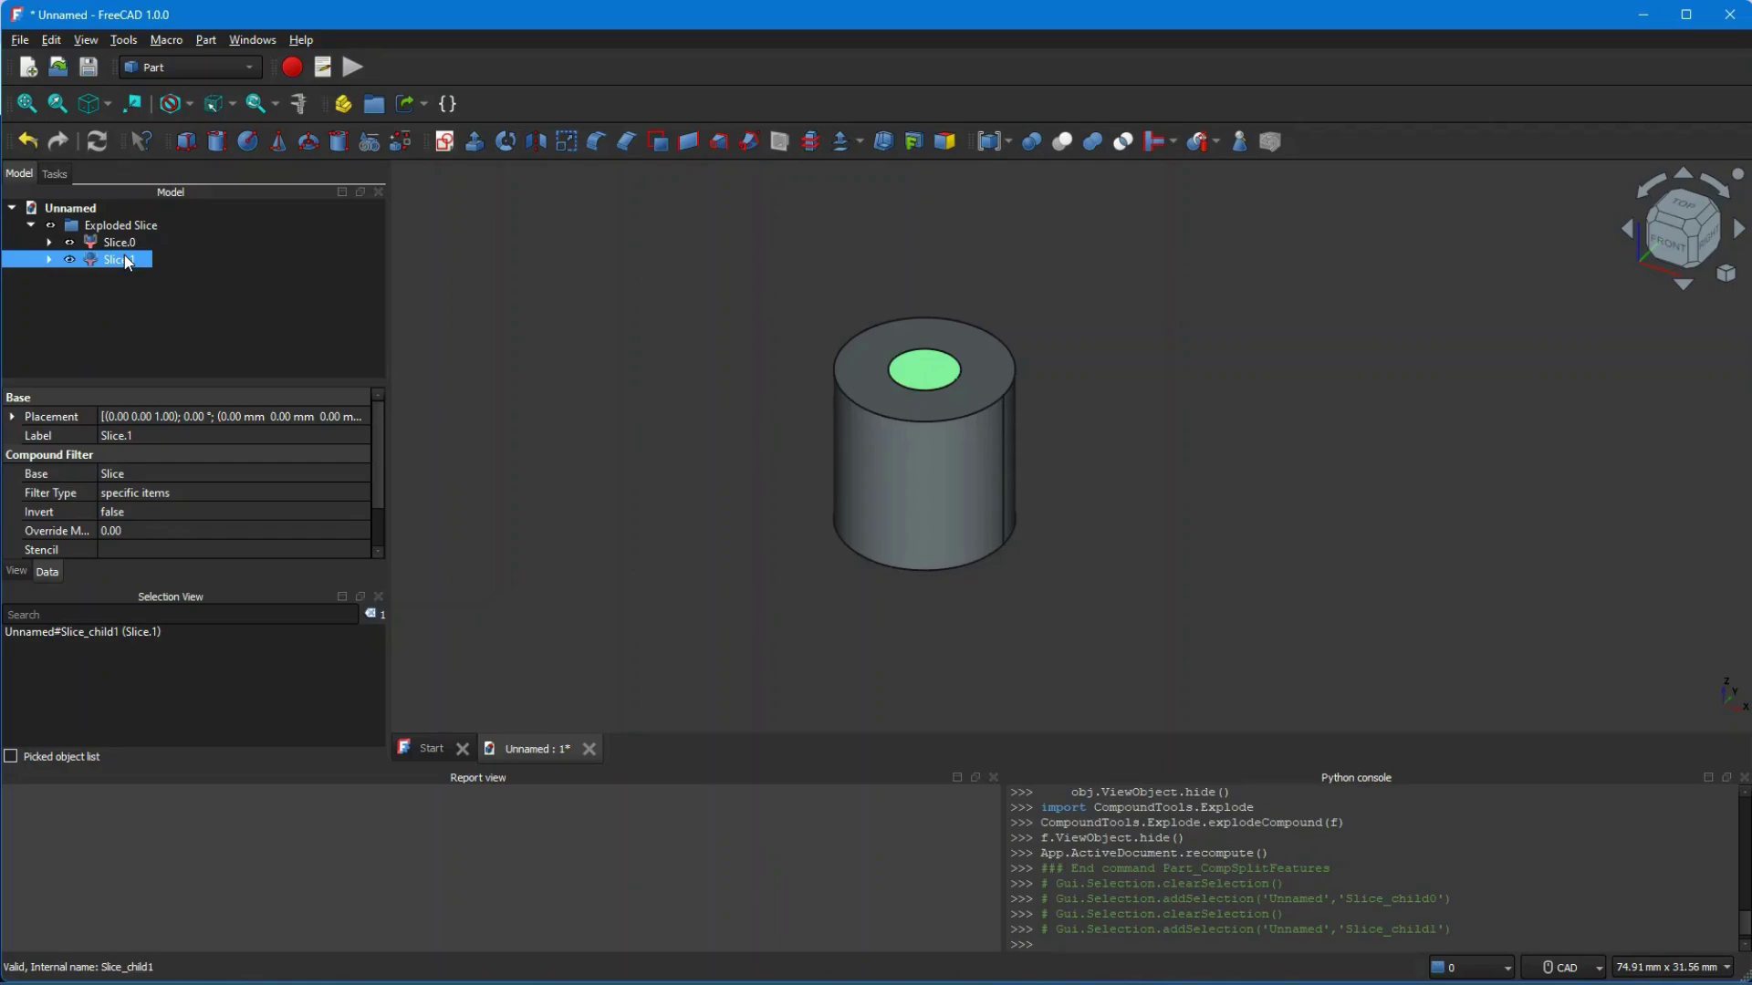
right_click(125, 262)
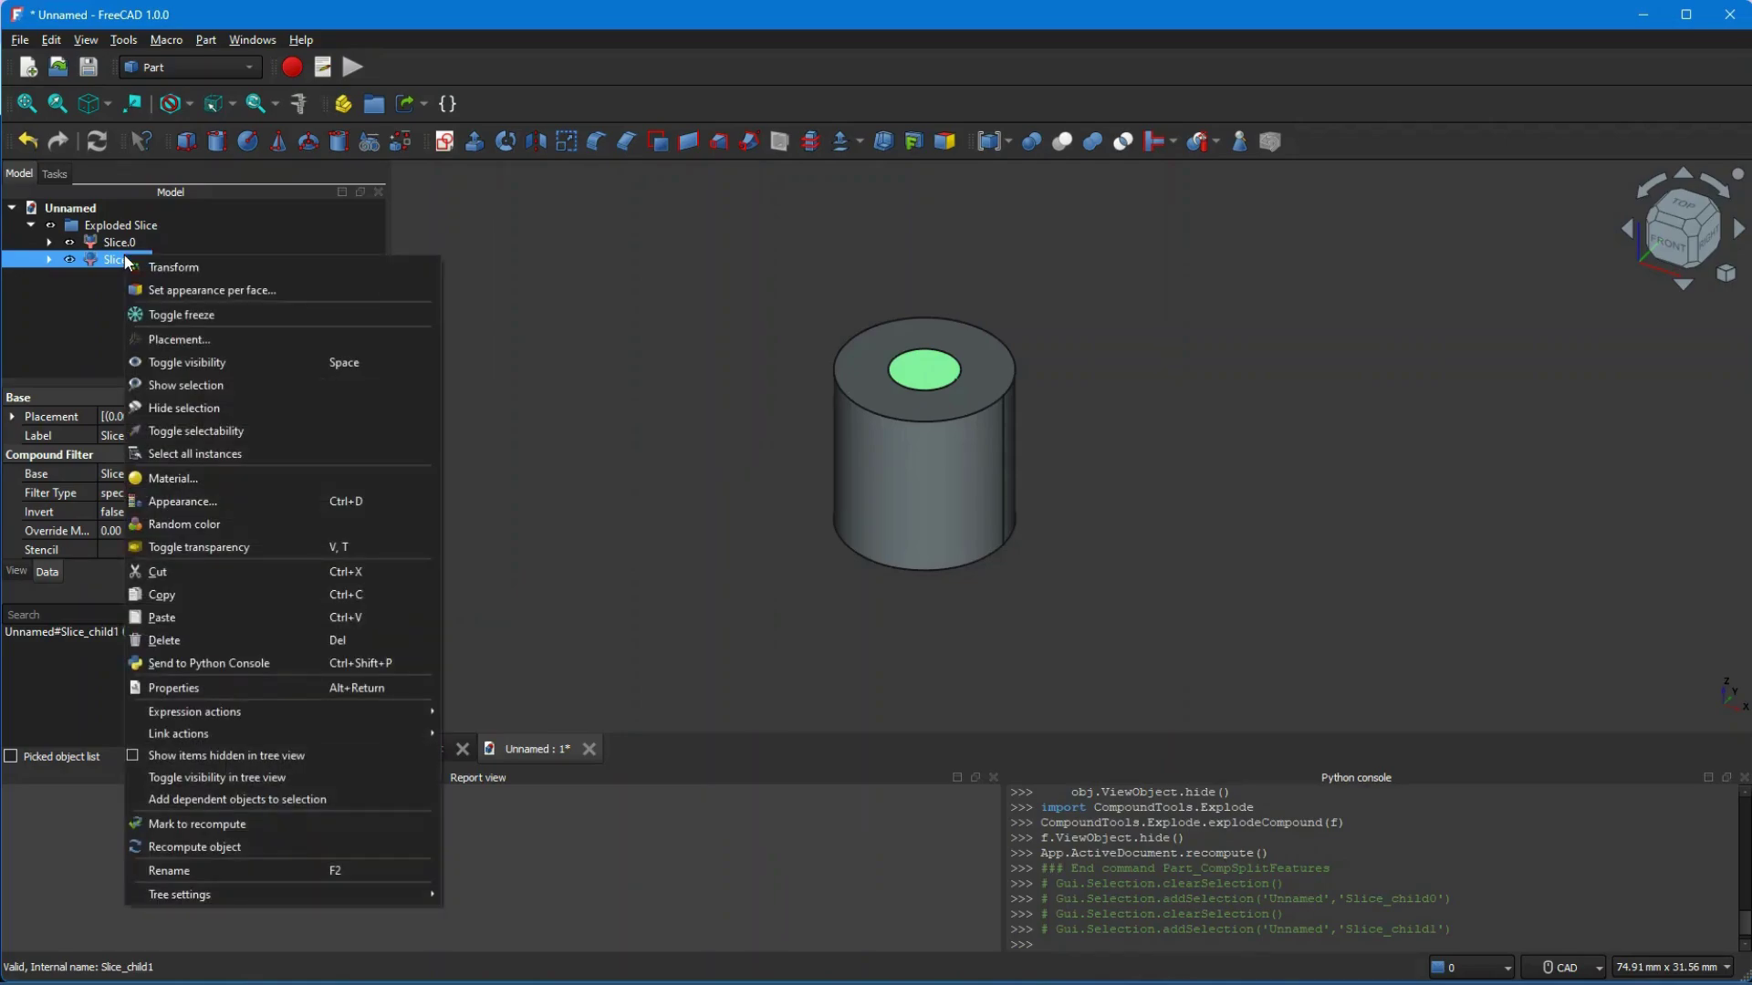
click(188, 636)
Measure the radius of the tube's outer top edge and save the measurement
scroll(765, 378, up, 4)
scroll(811, 407, down, 1)
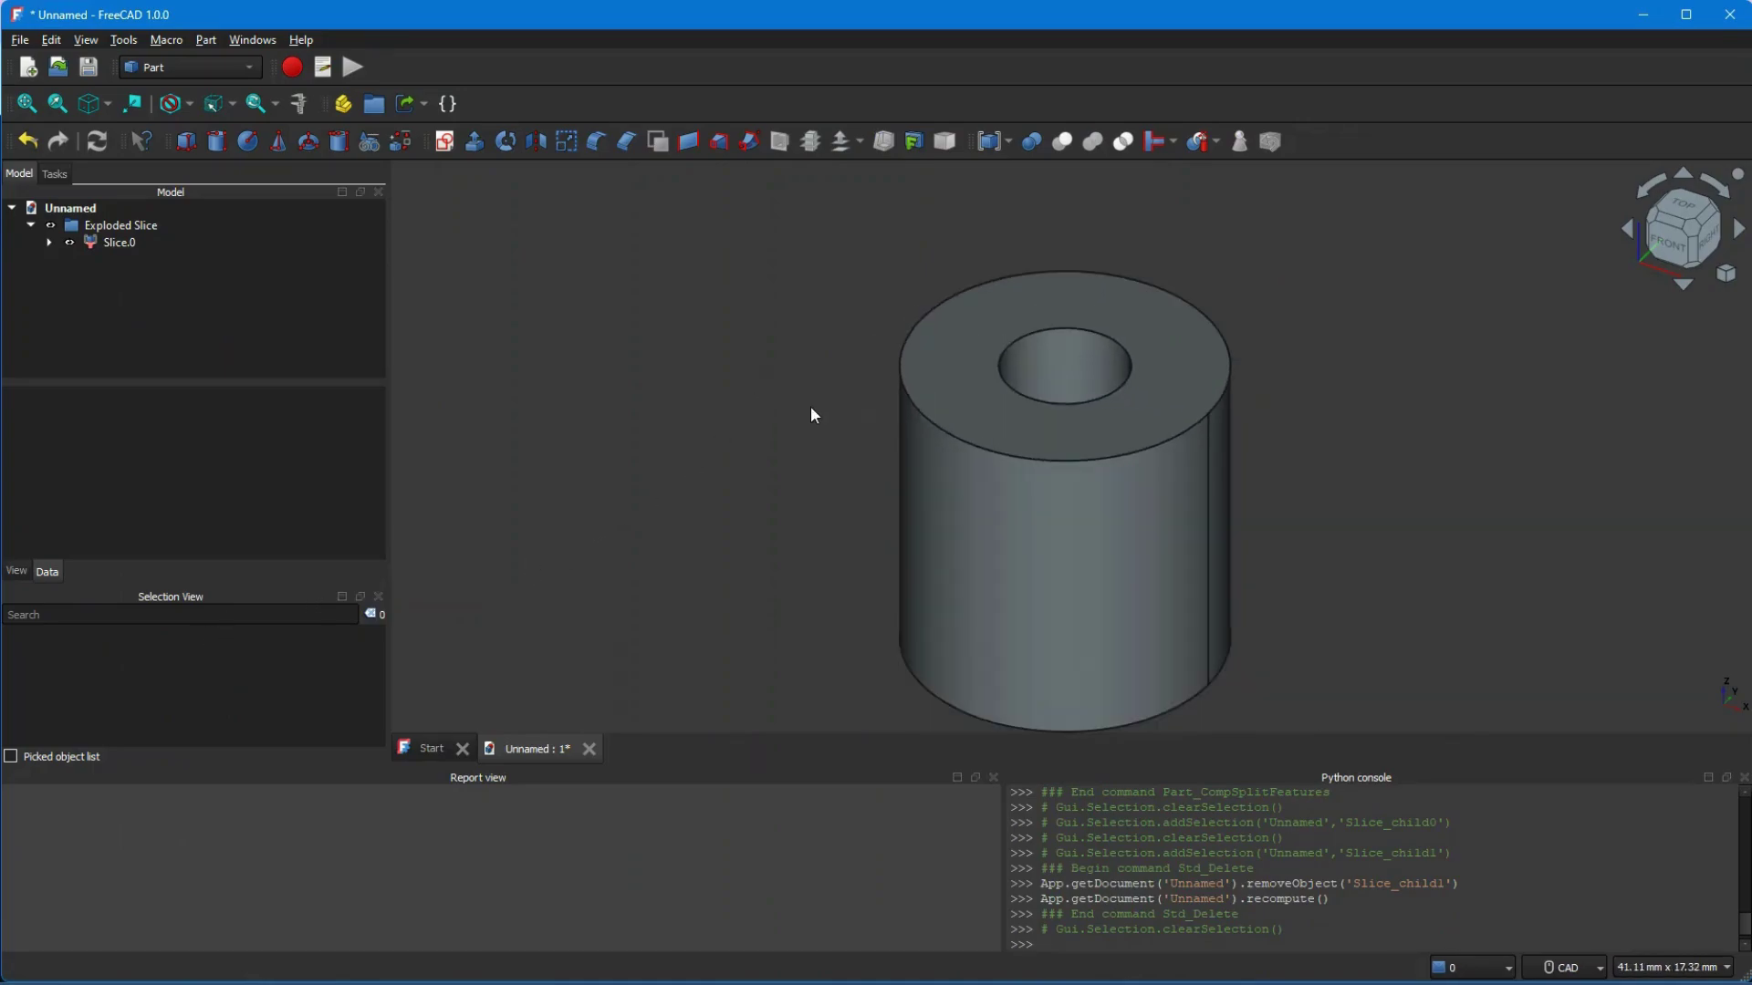
scroll(799, 409, down, 2)
middle_drag(786, 413, 787, 412)
scroll(757, 405, up, 2)
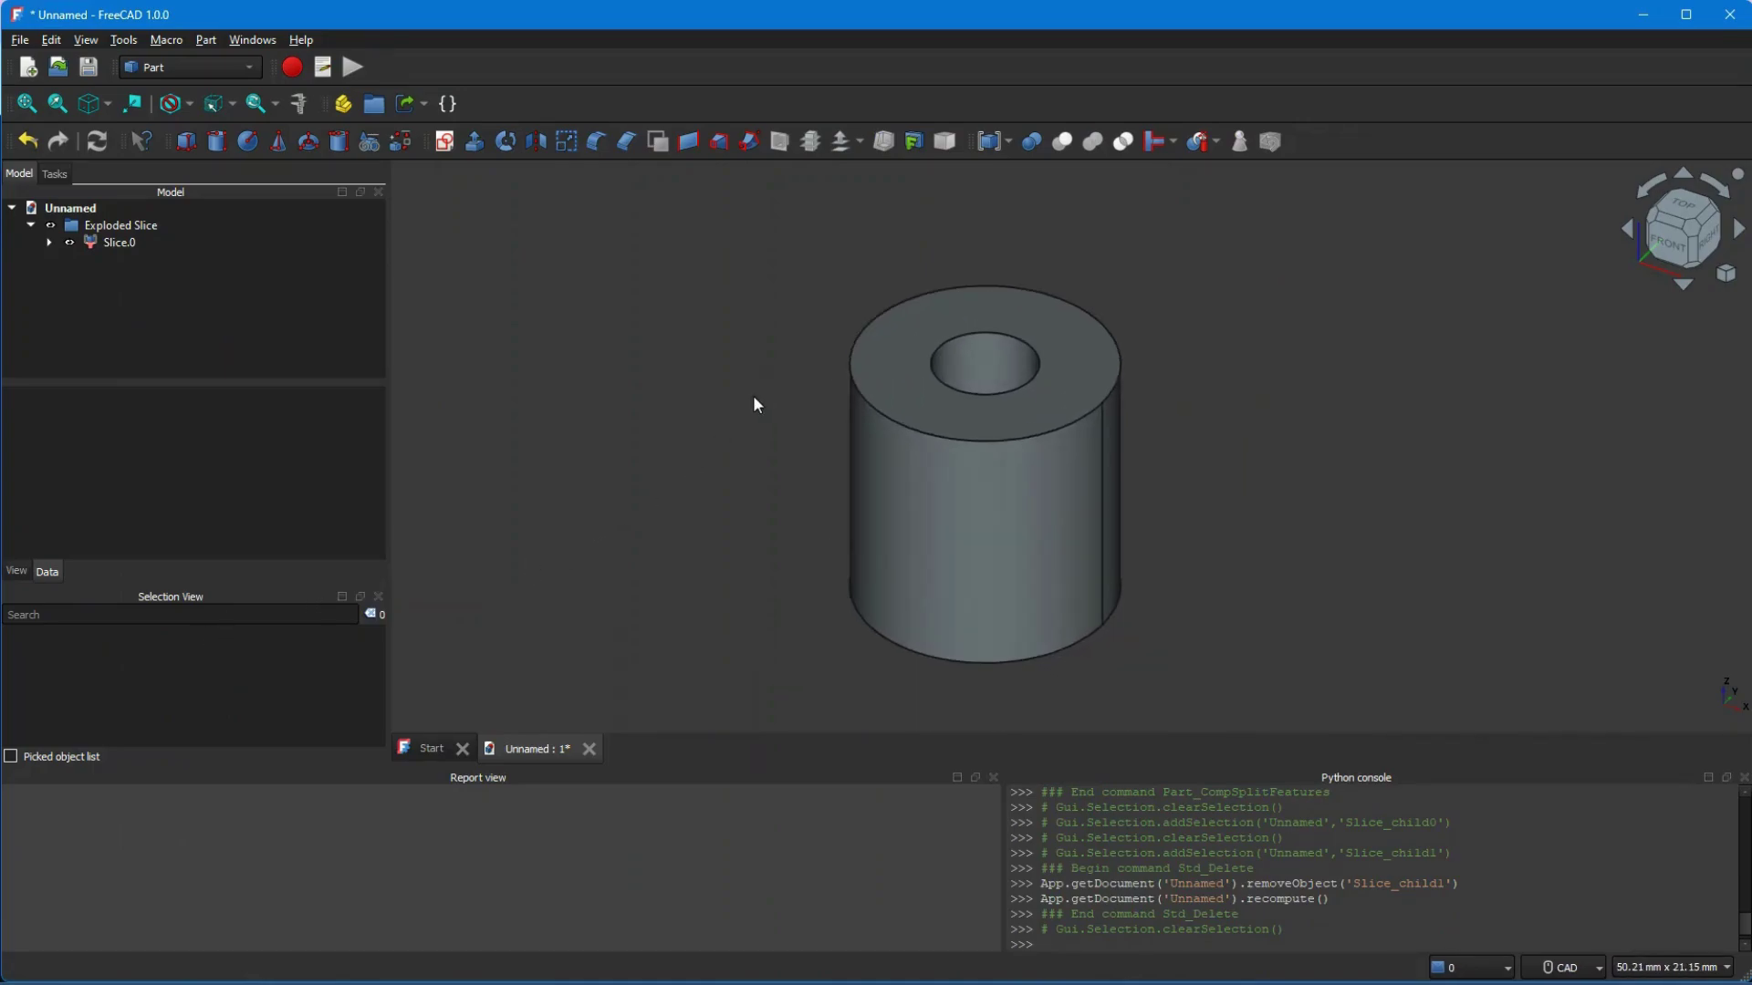
click(299, 104)
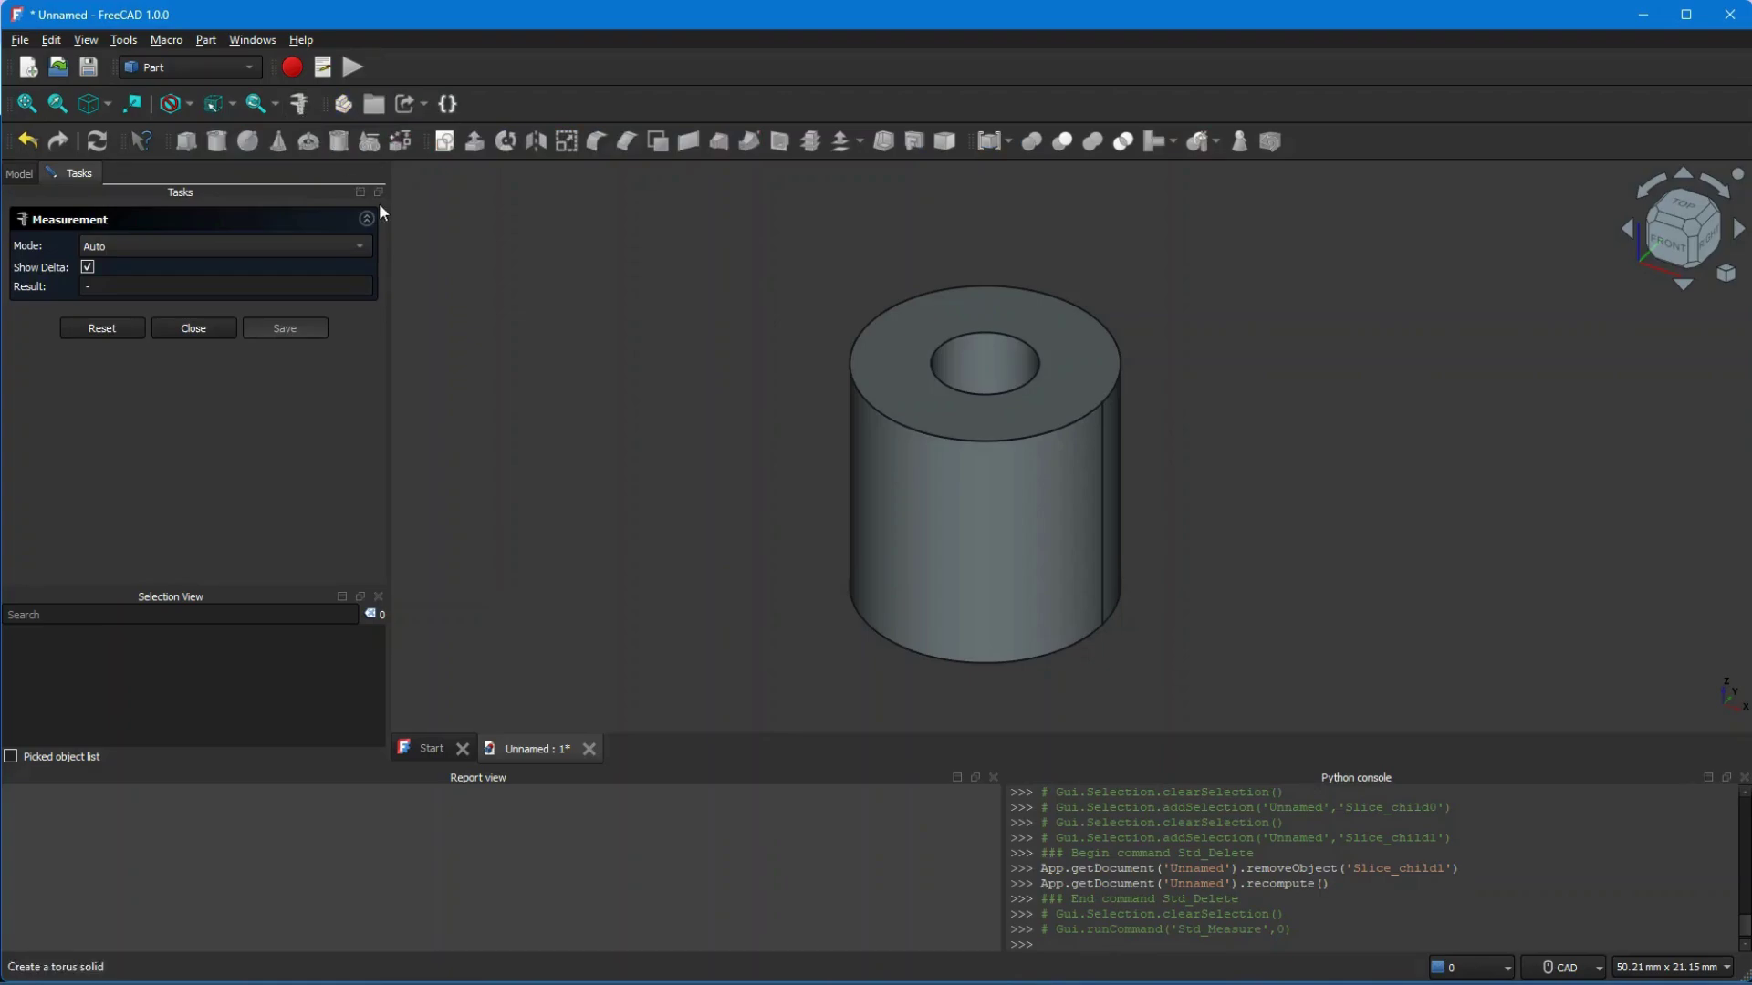
click(853, 400)
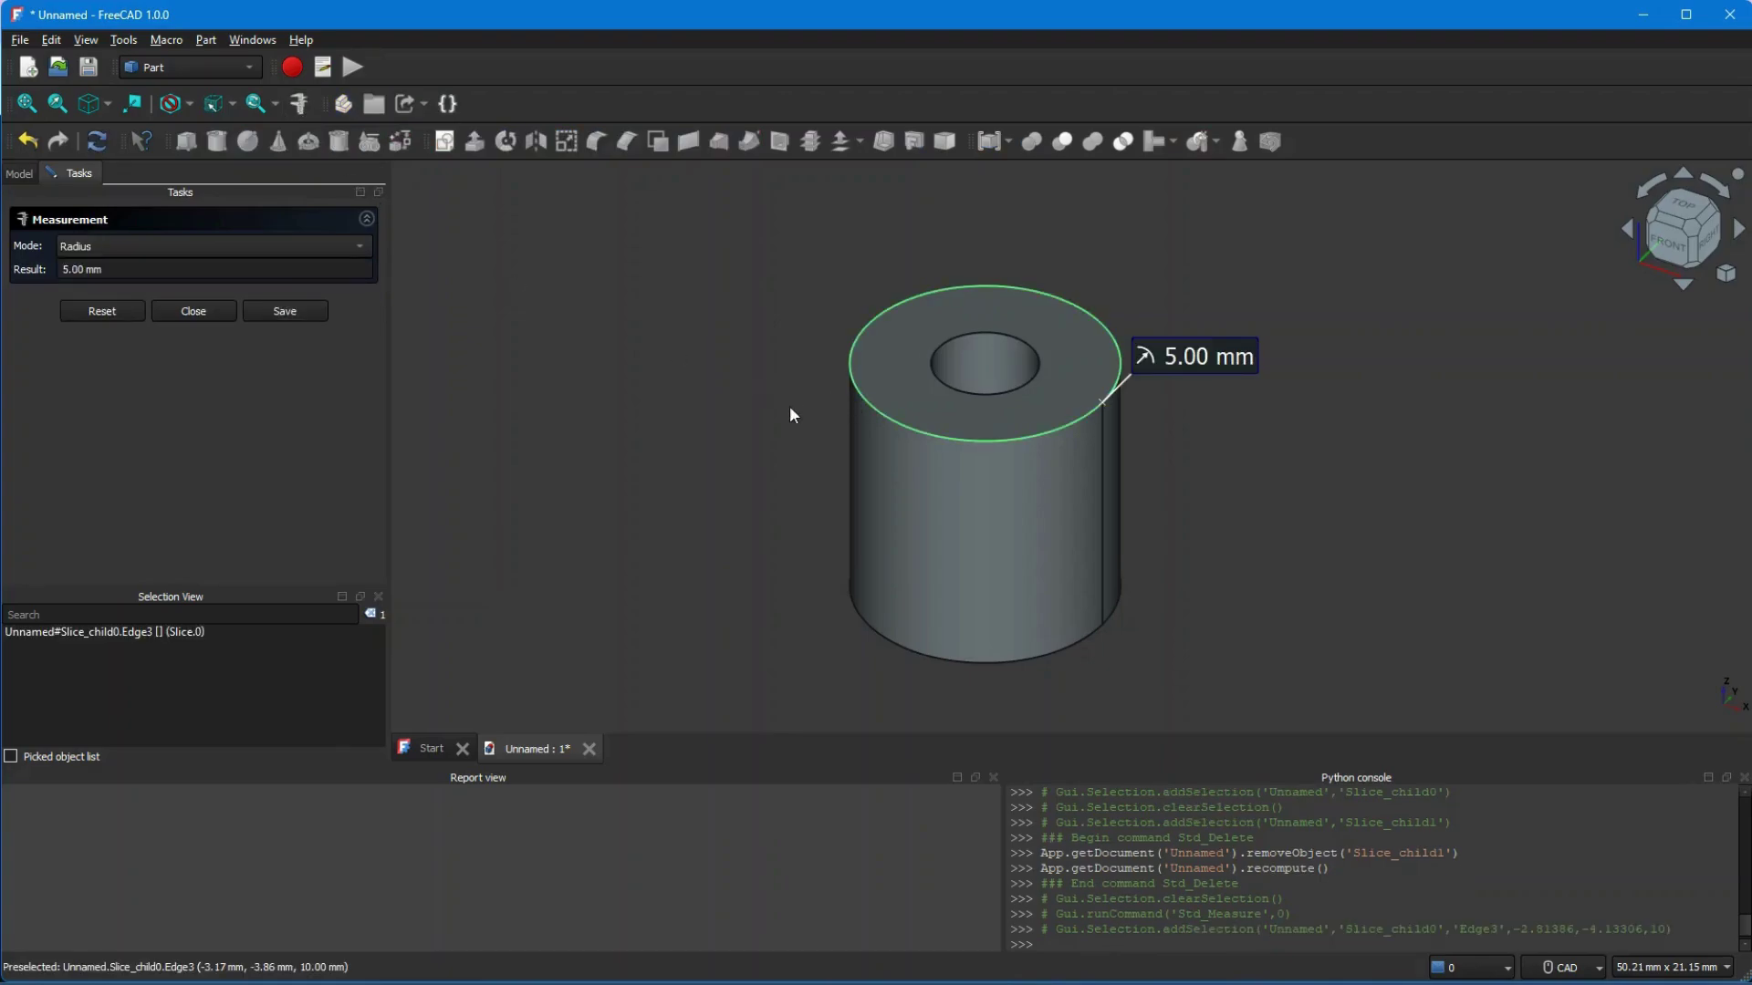
scroll(782, 408, down, 2)
middle_drag(782, 408, 663, 429)
scroll(663, 430, up, 2)
scroll(663, 432, up, 1)
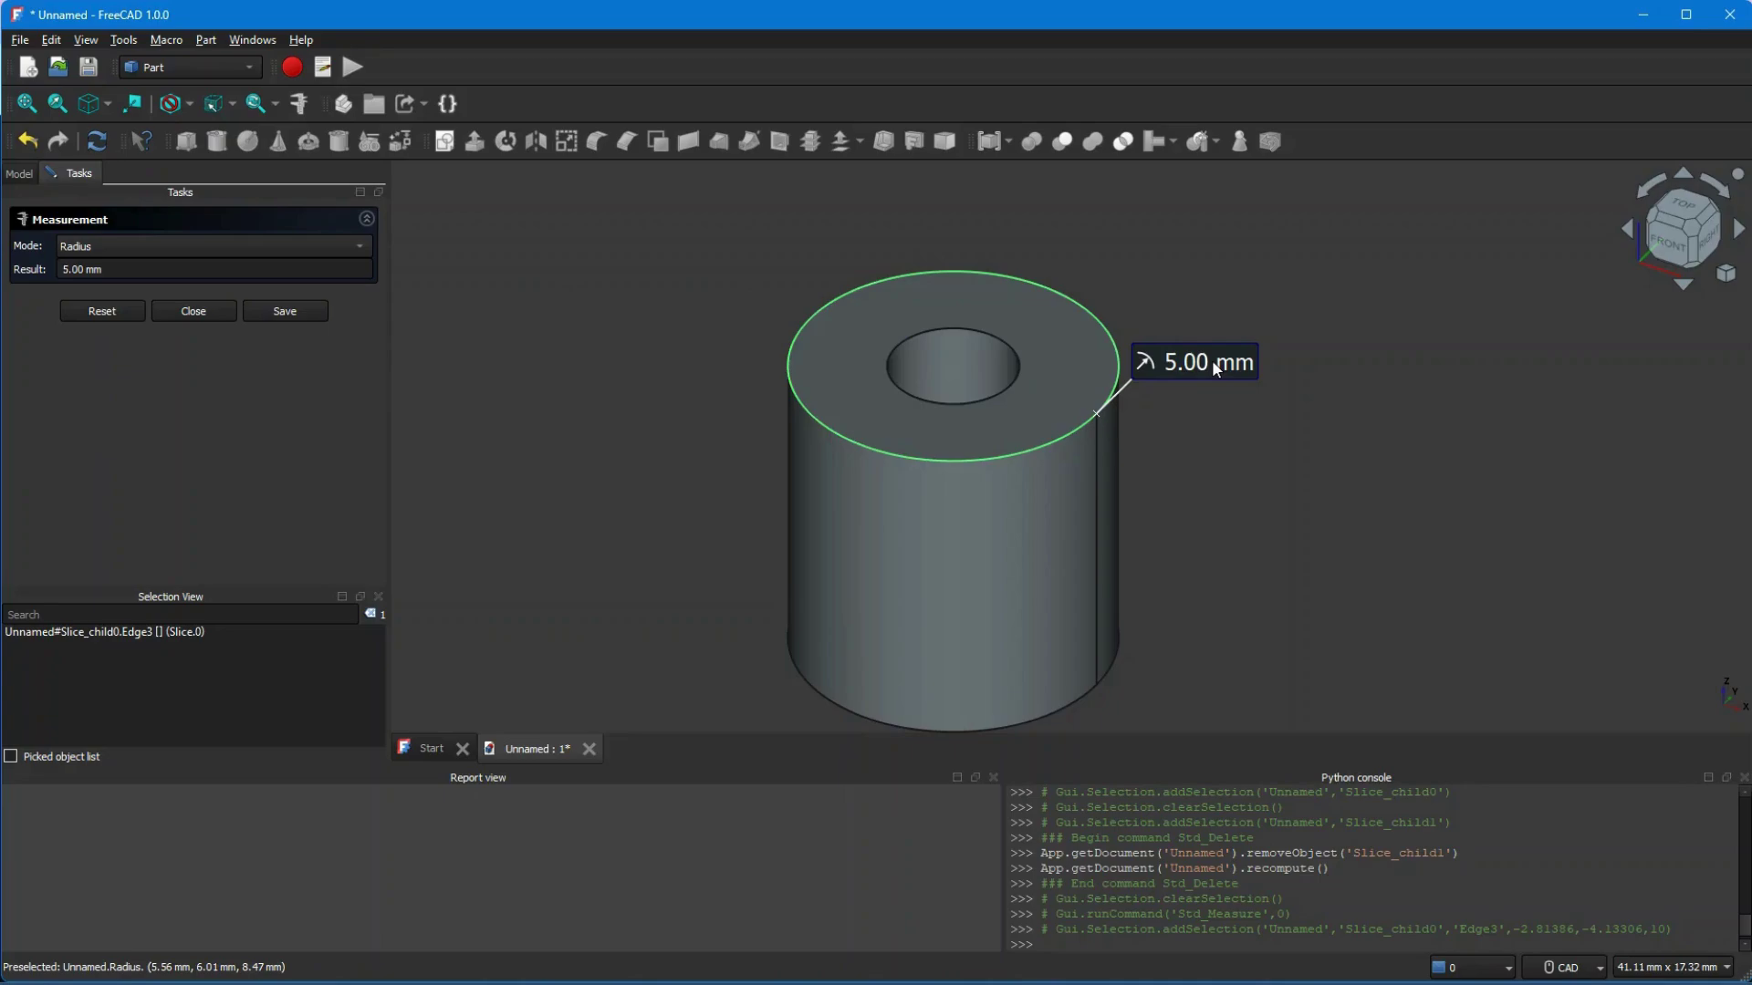
click(301, 313)
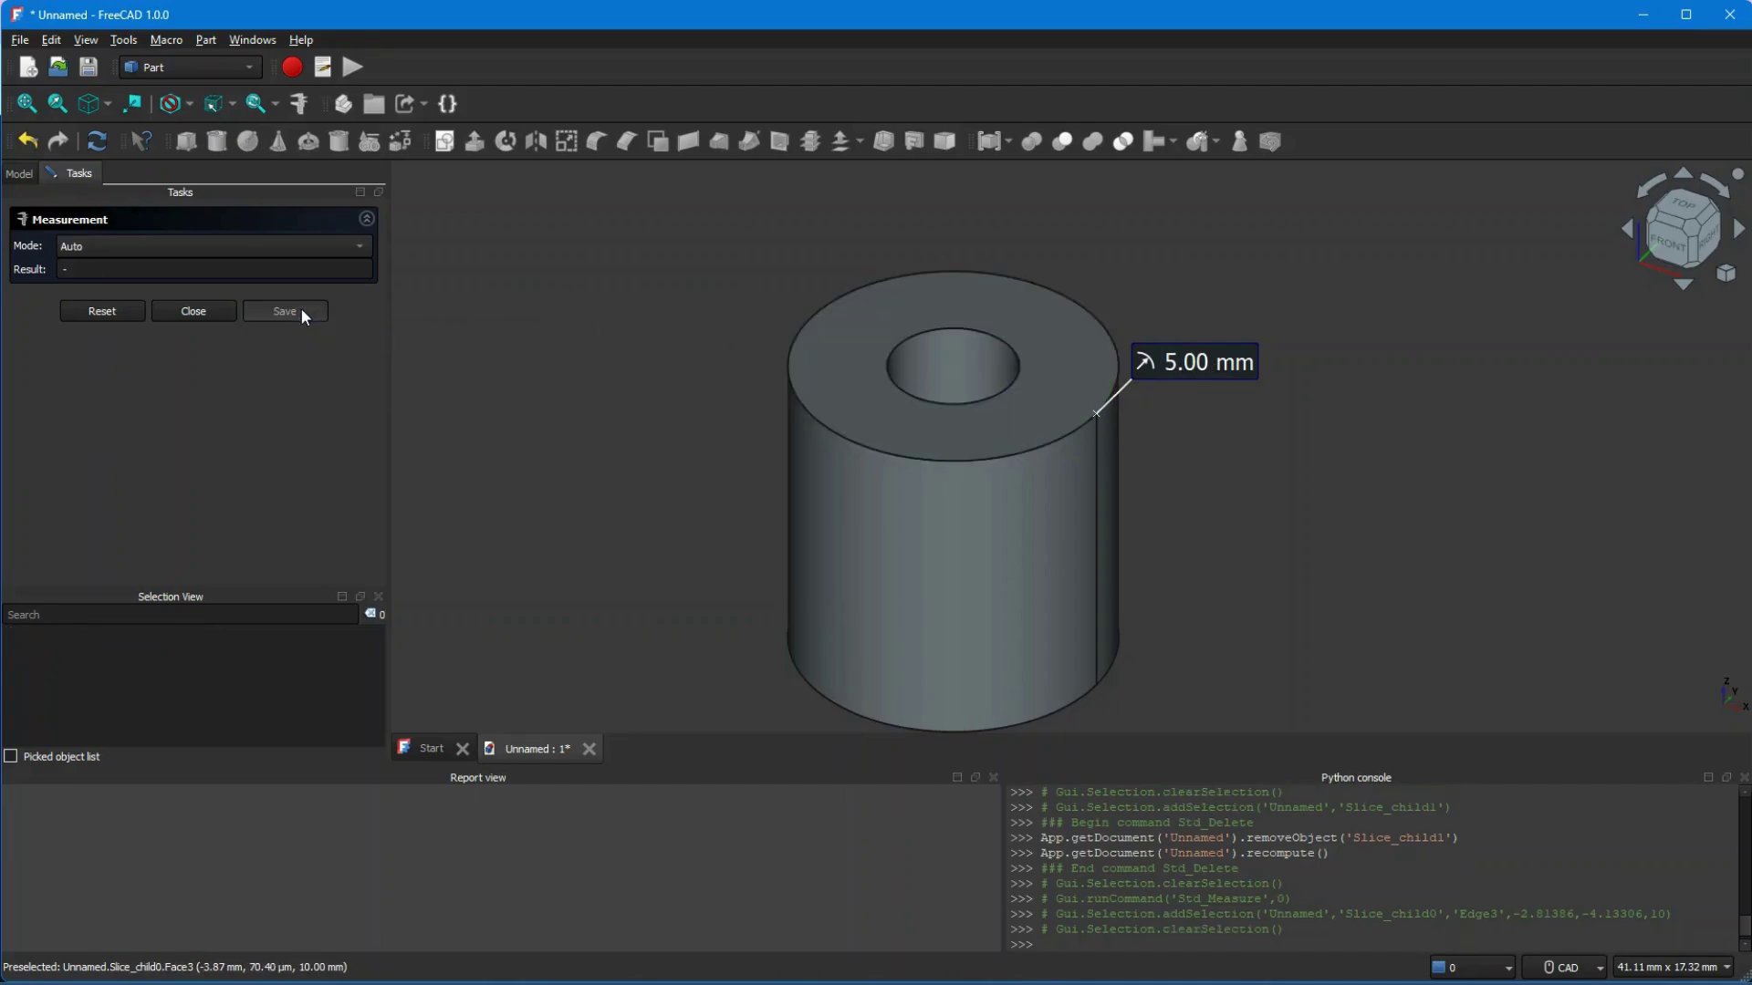
Measure and save the radius of the hole's top edge and the length of the tube's vertical seam edge
click(907, 340)
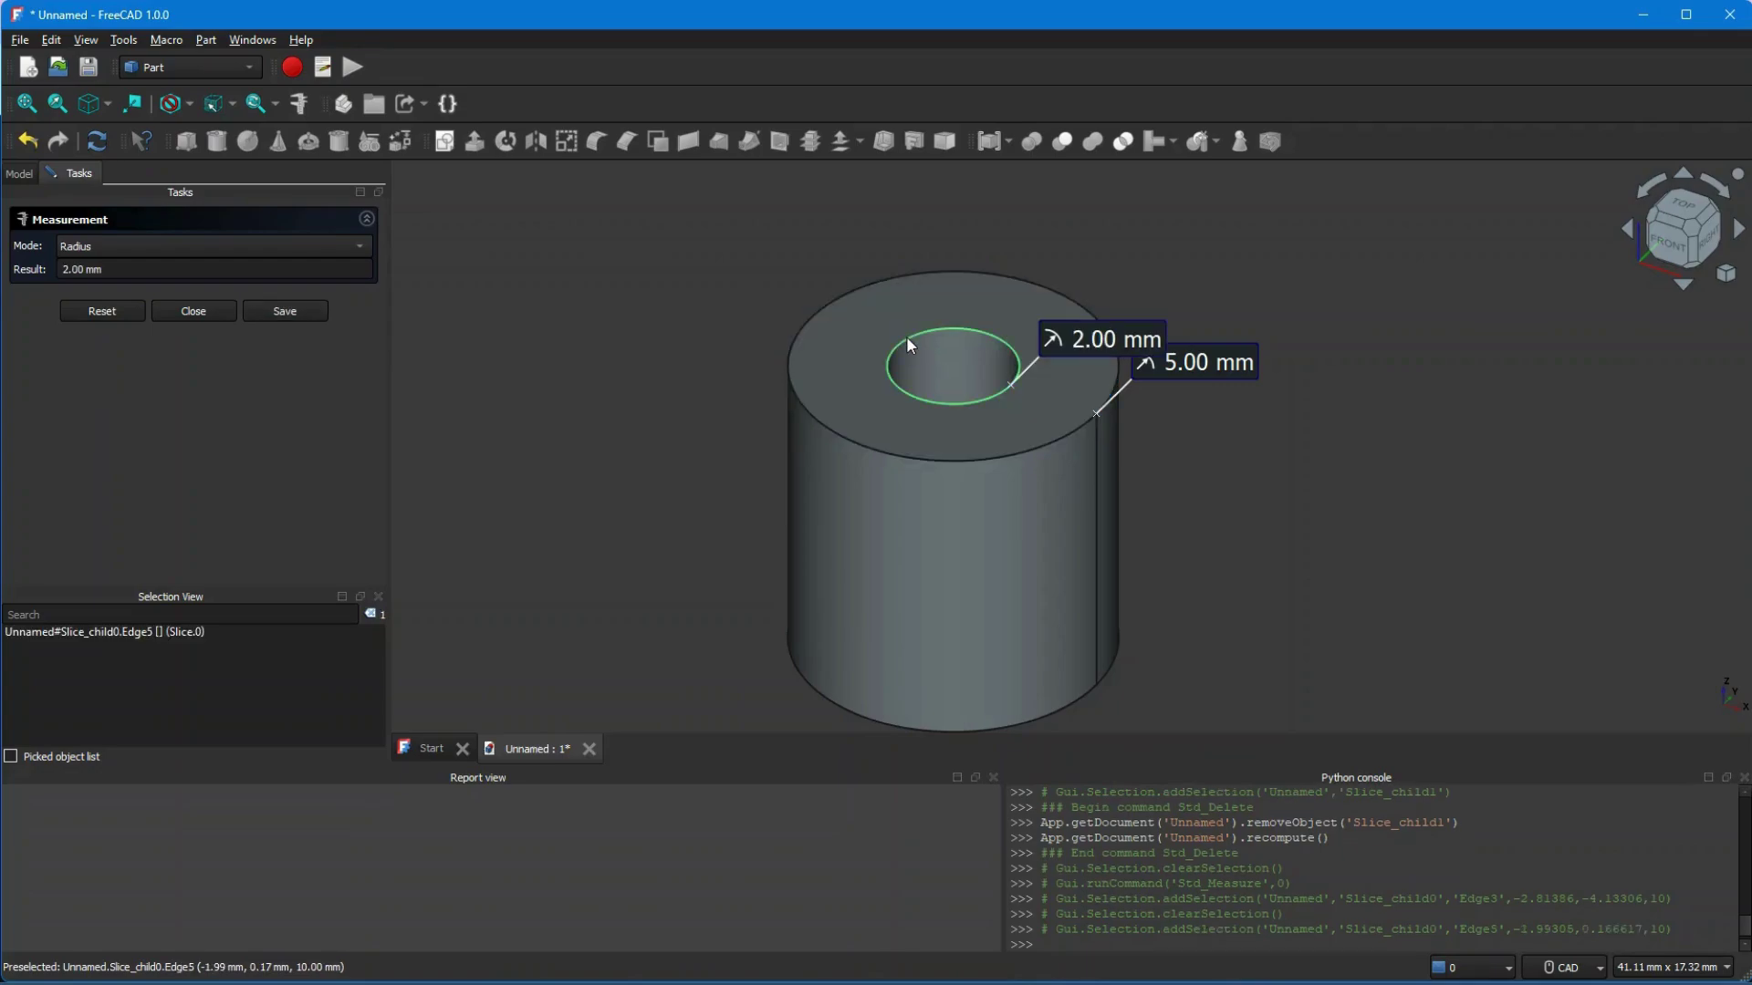
click(308, 314)
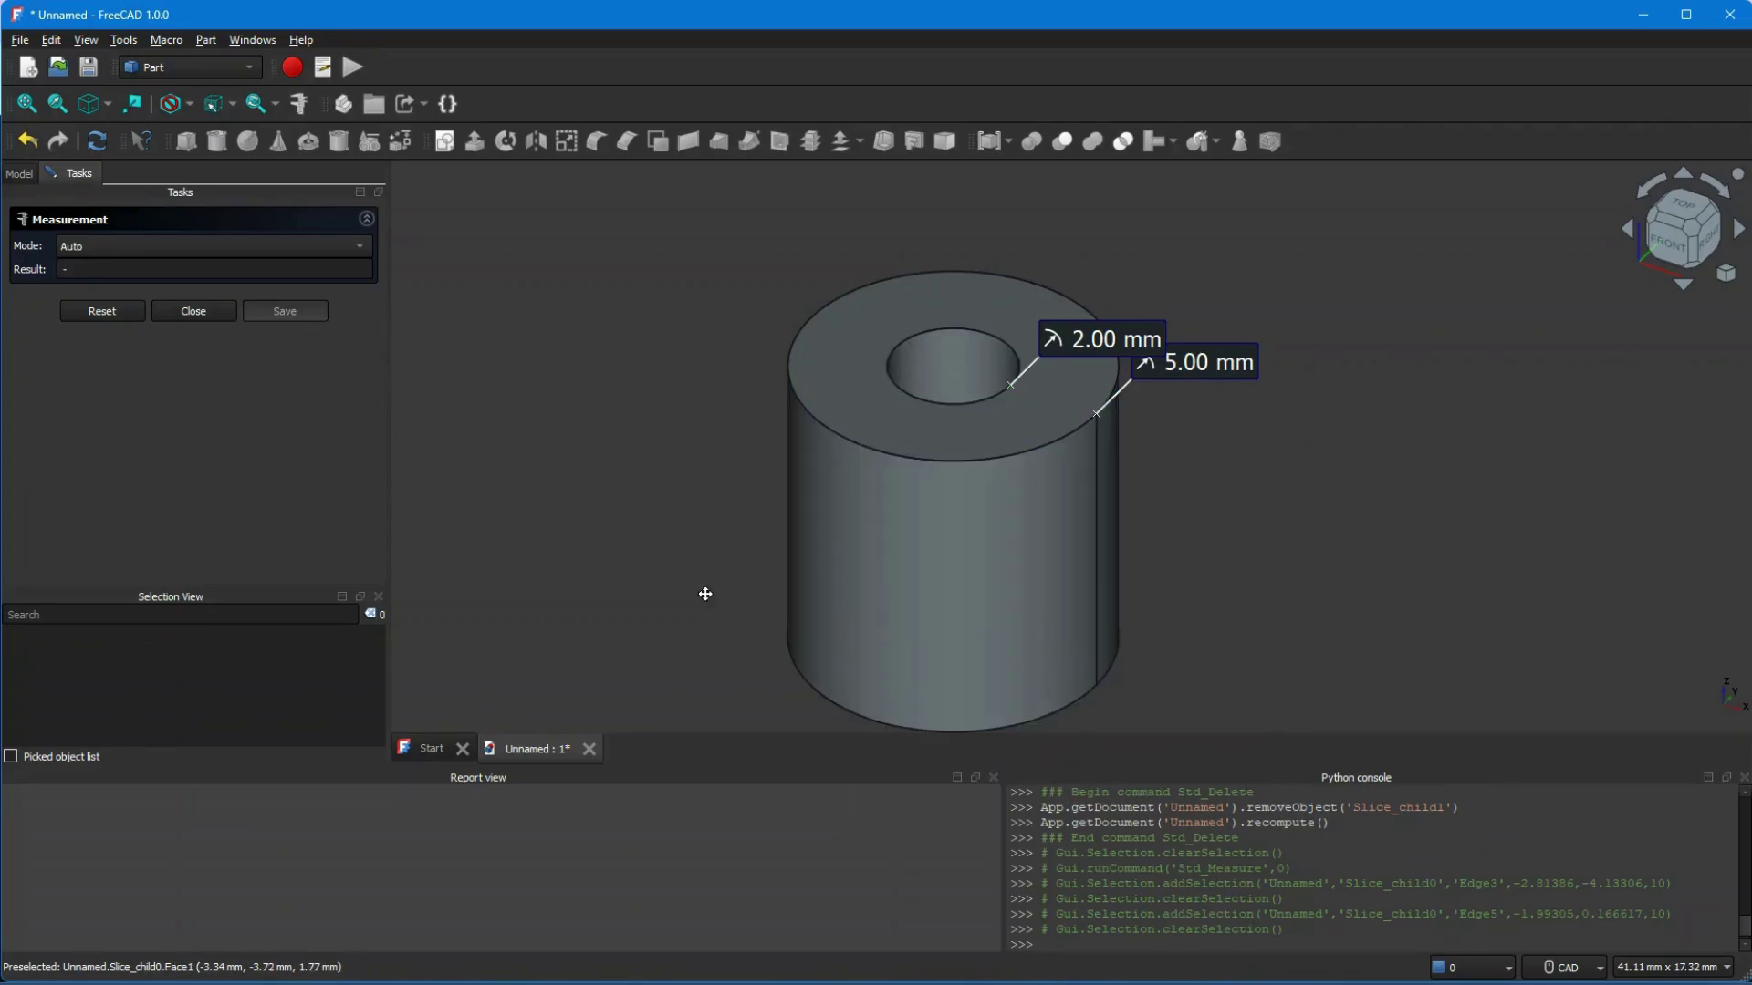
middle_drag(703, 594, 632, 500)
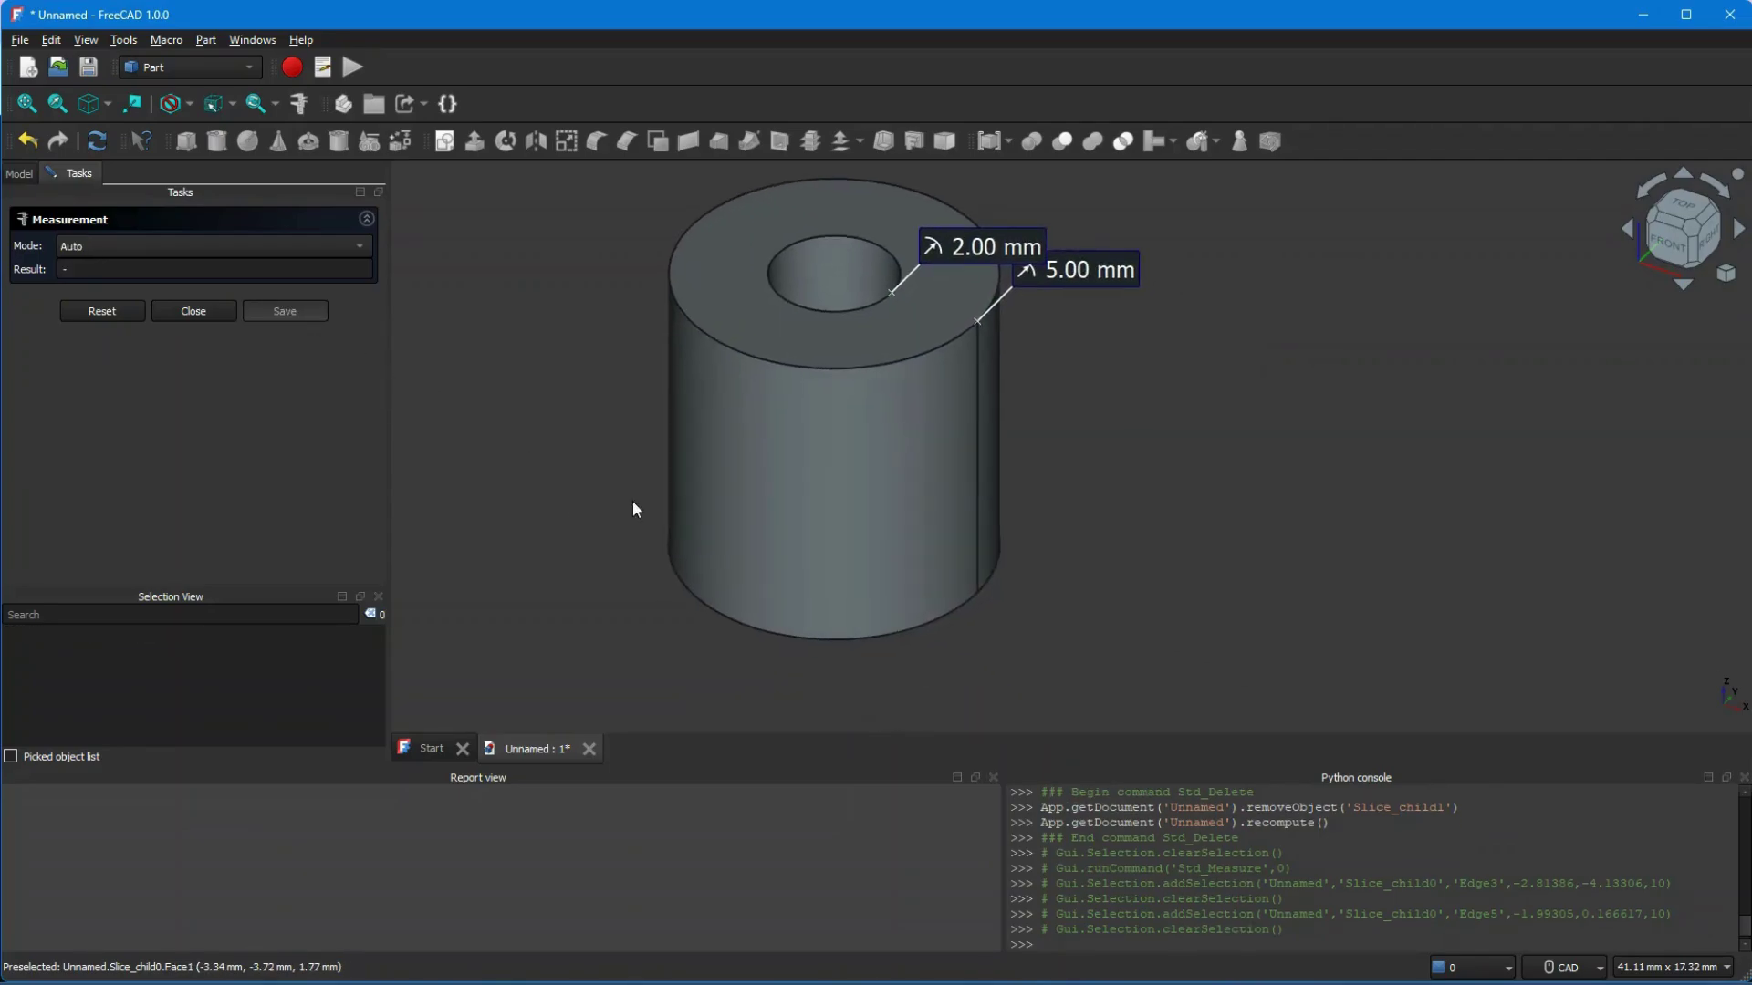
click(974, 474)
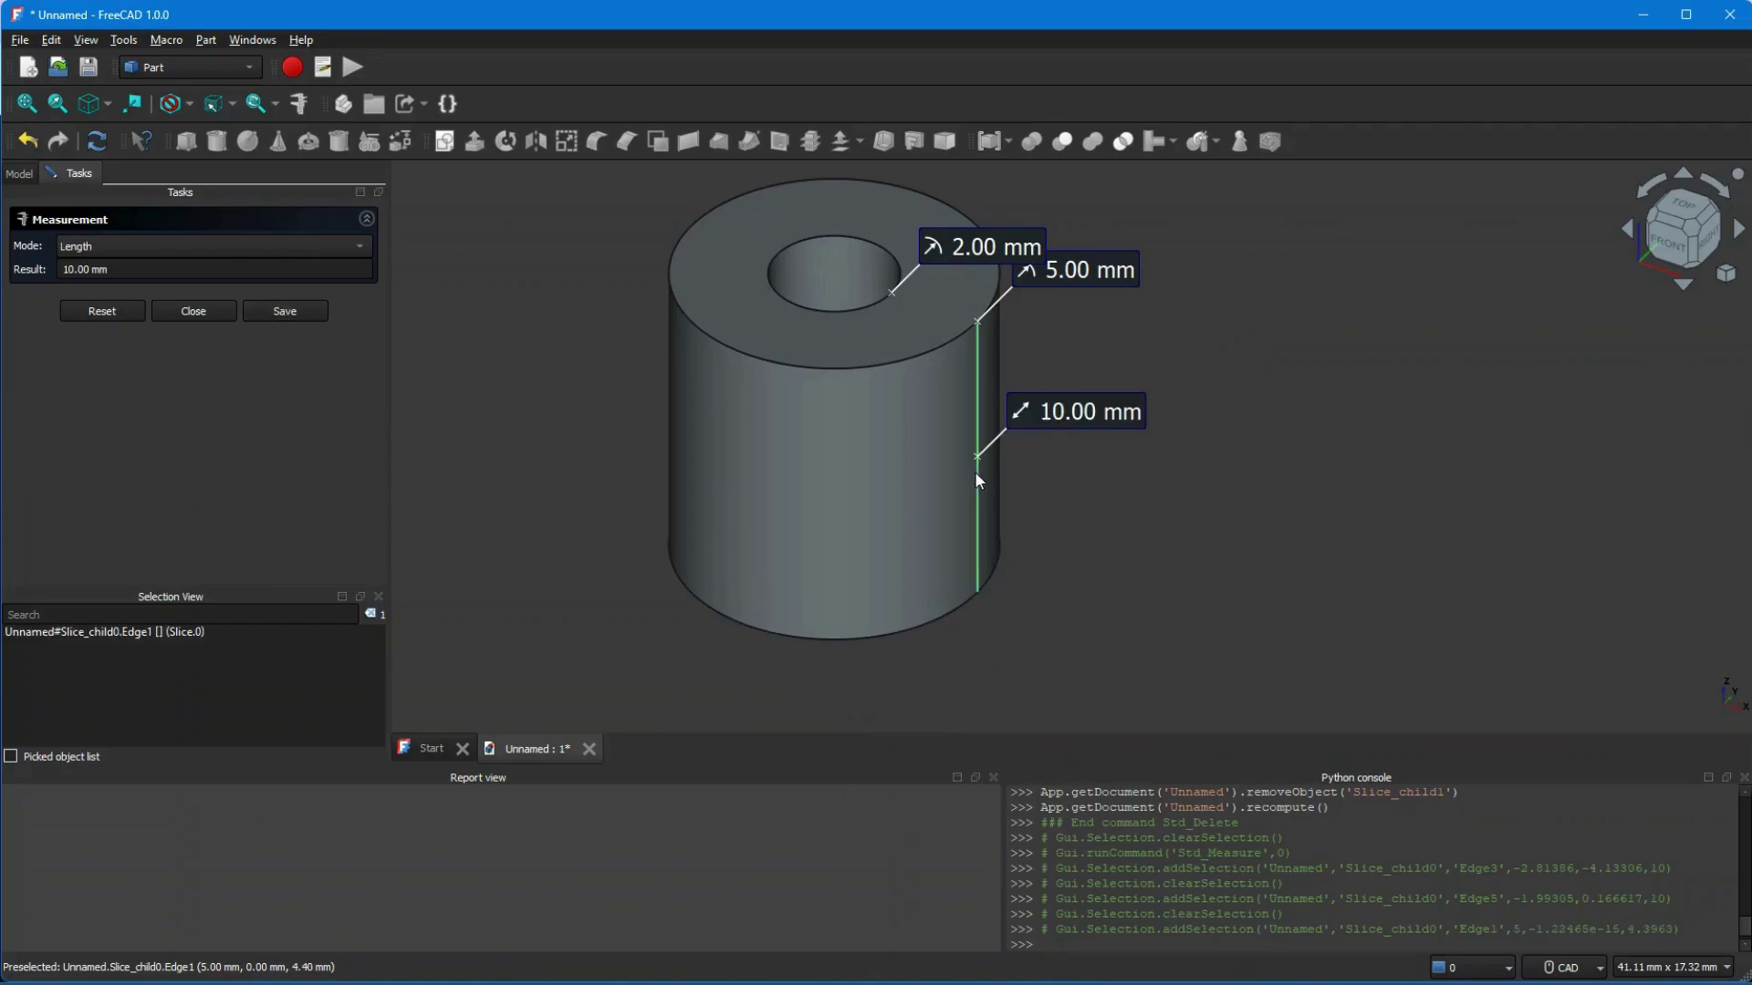
click(300, 313)
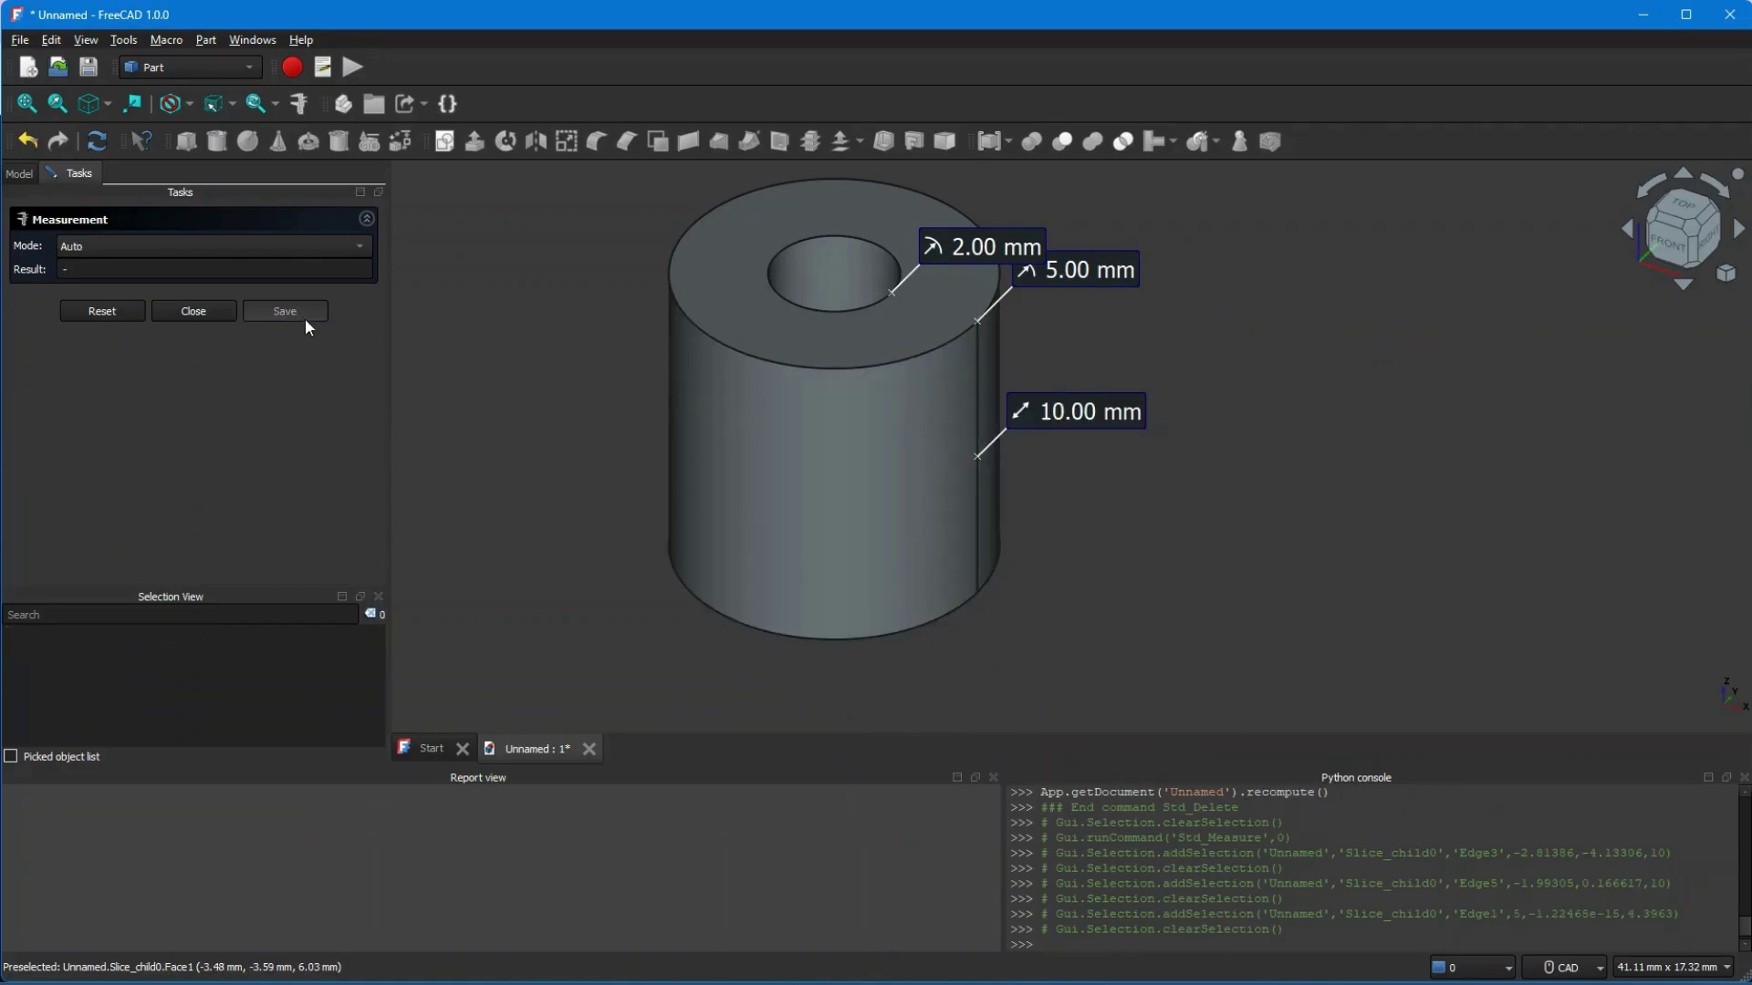
Switch the measurement mode to Area, then measure and save the area of the ring-shaped top face
click(699, 303)
middle_drag(657, 548, 668, 509)
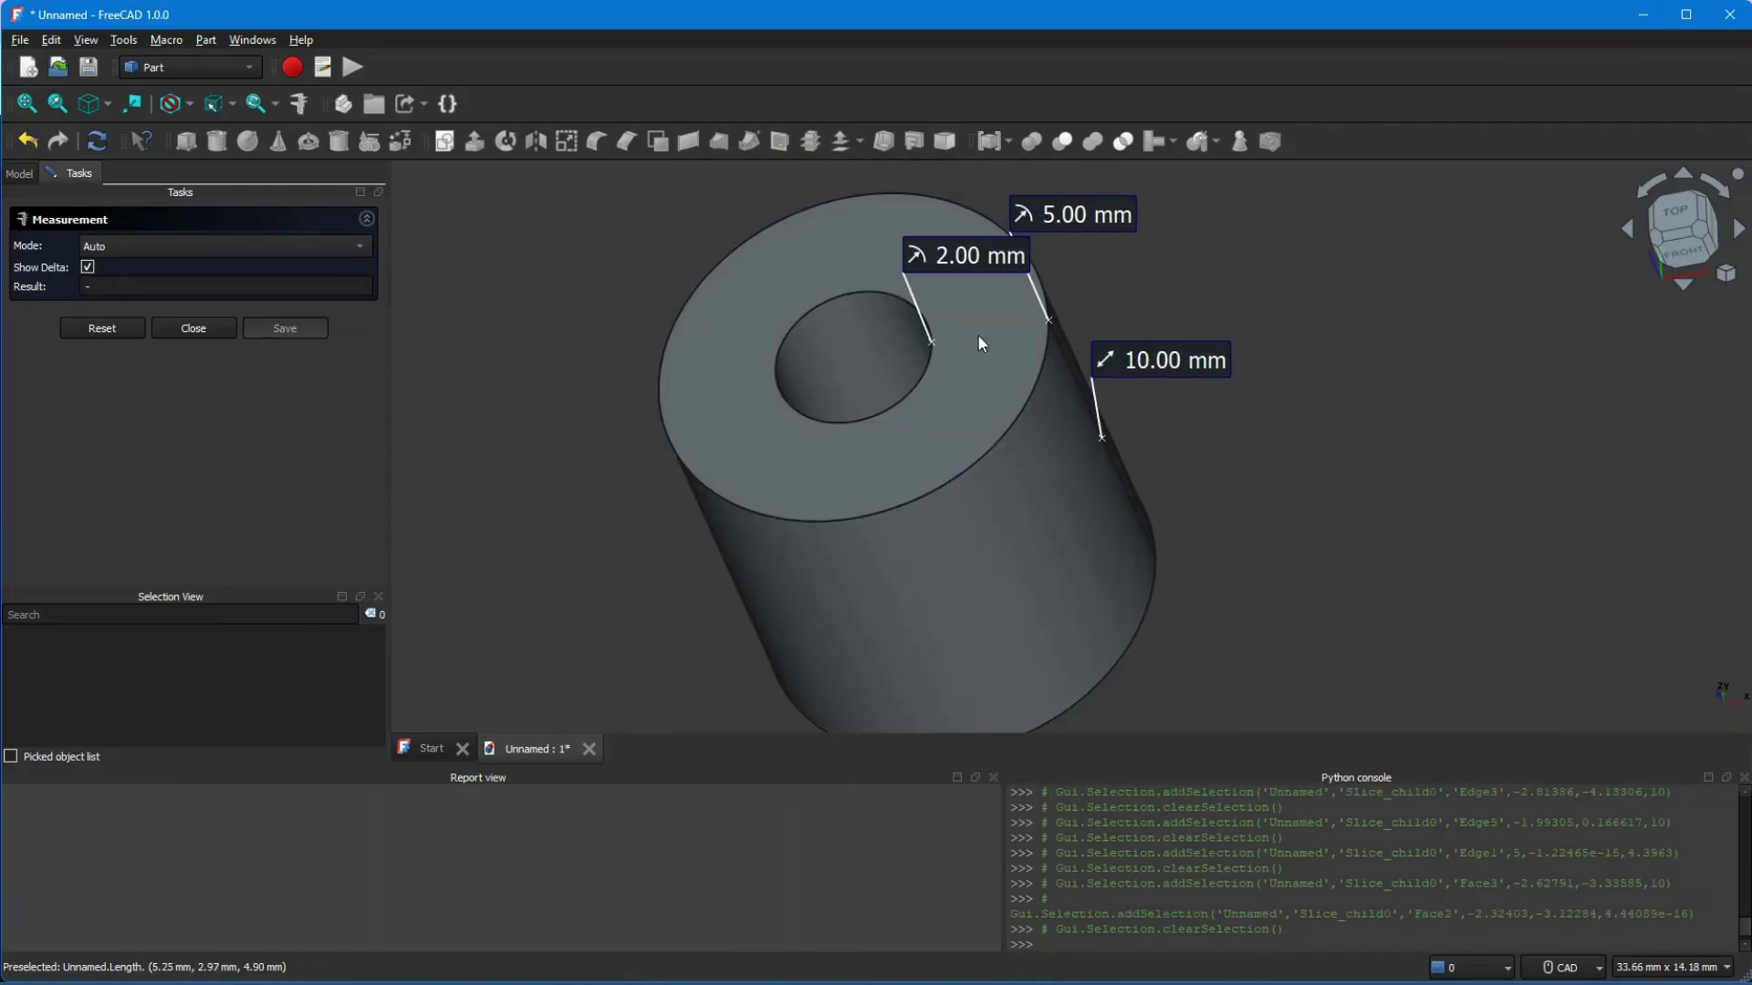
click(252, 248)
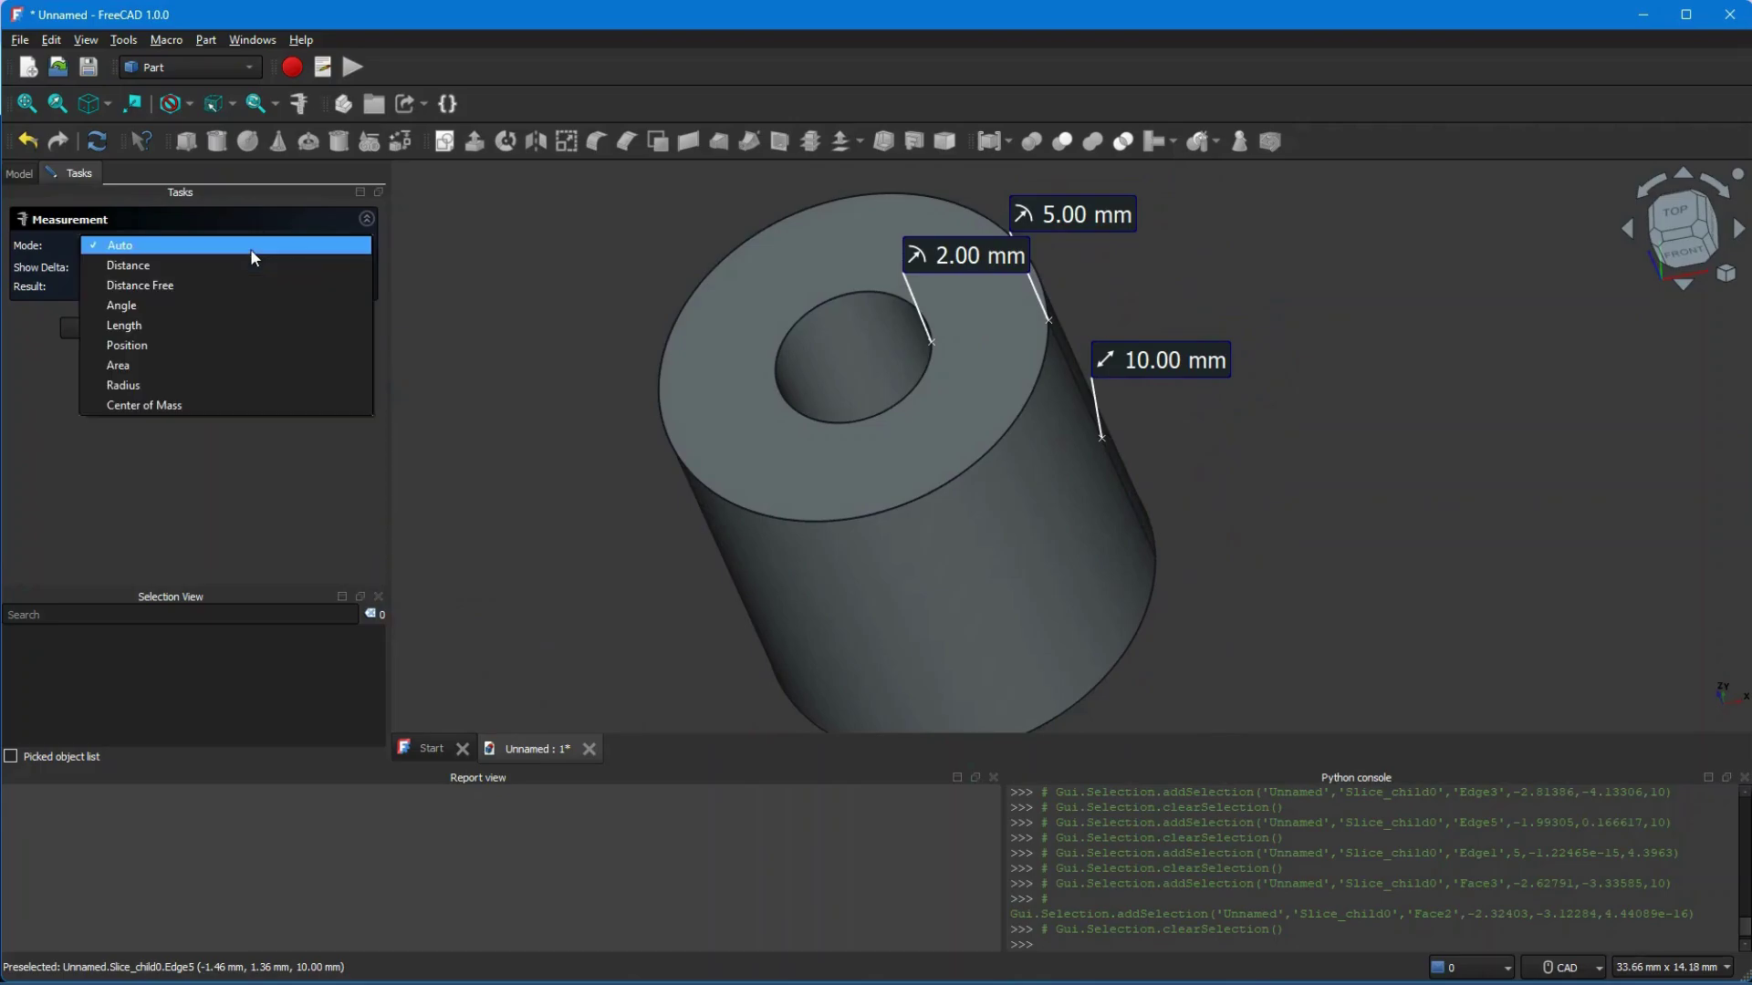
click(219, 365)
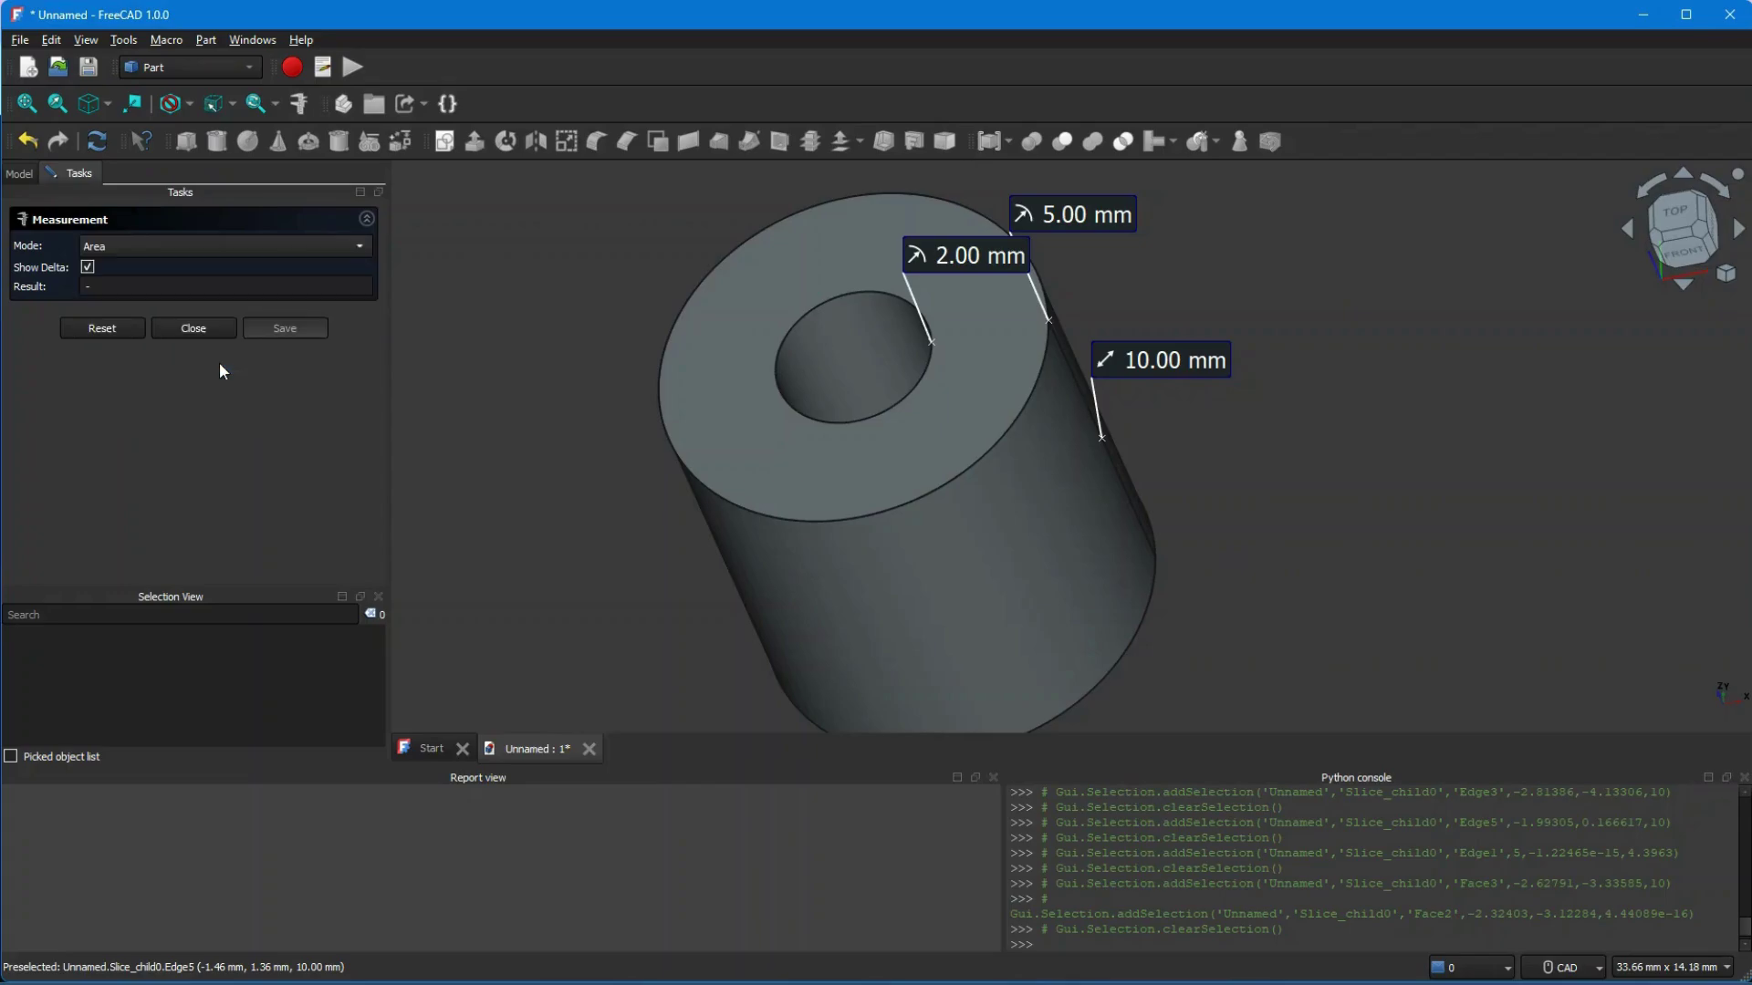
click(756, 382)
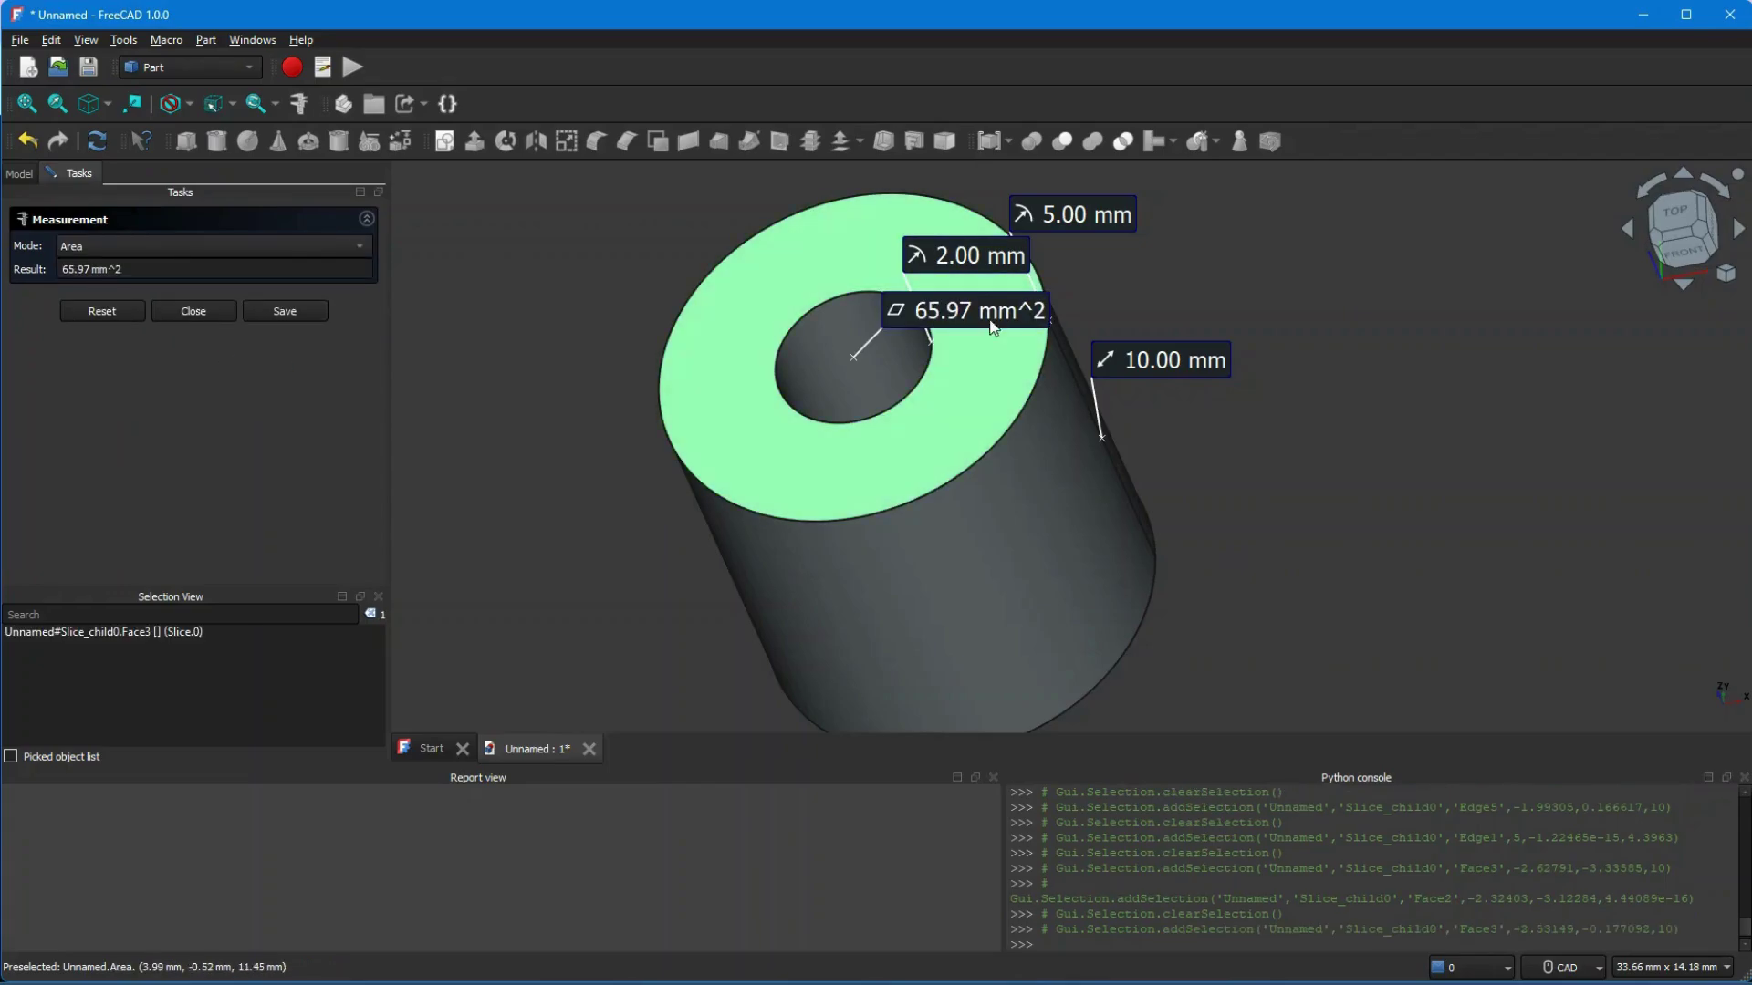
click(264, 310)
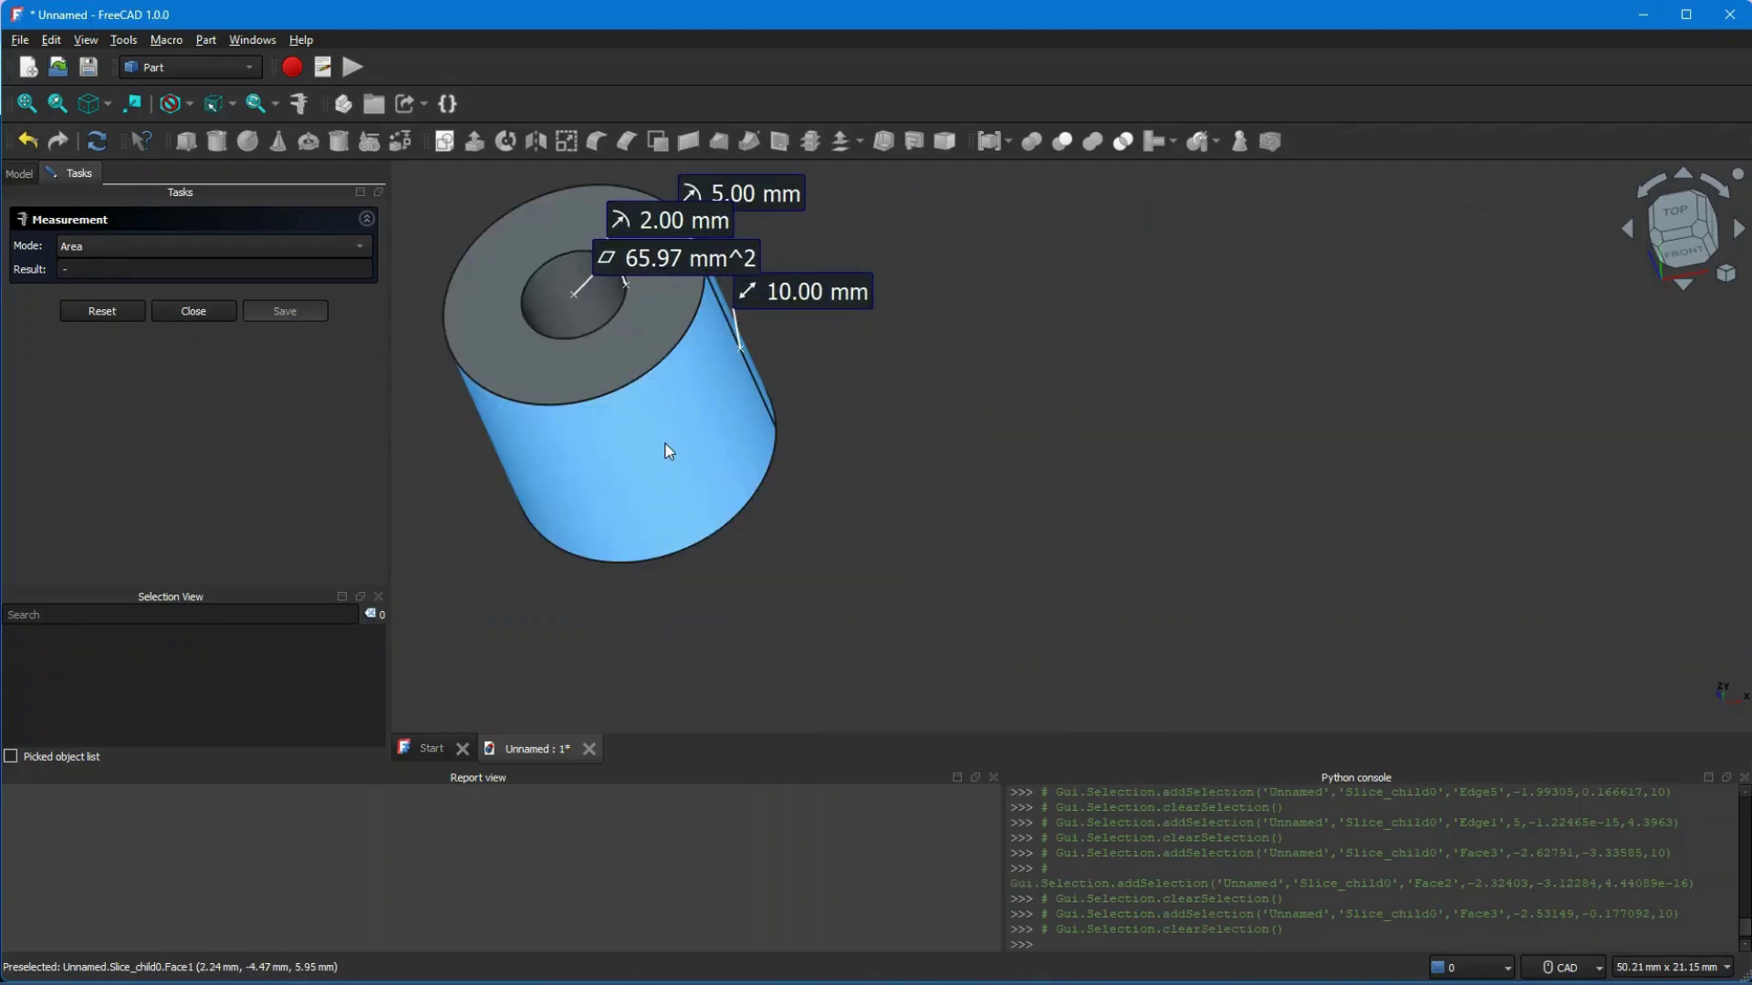
Measure and save the areas of the tube's outer cylindrical face and its ring-shaped bottom face
click(665, 450)
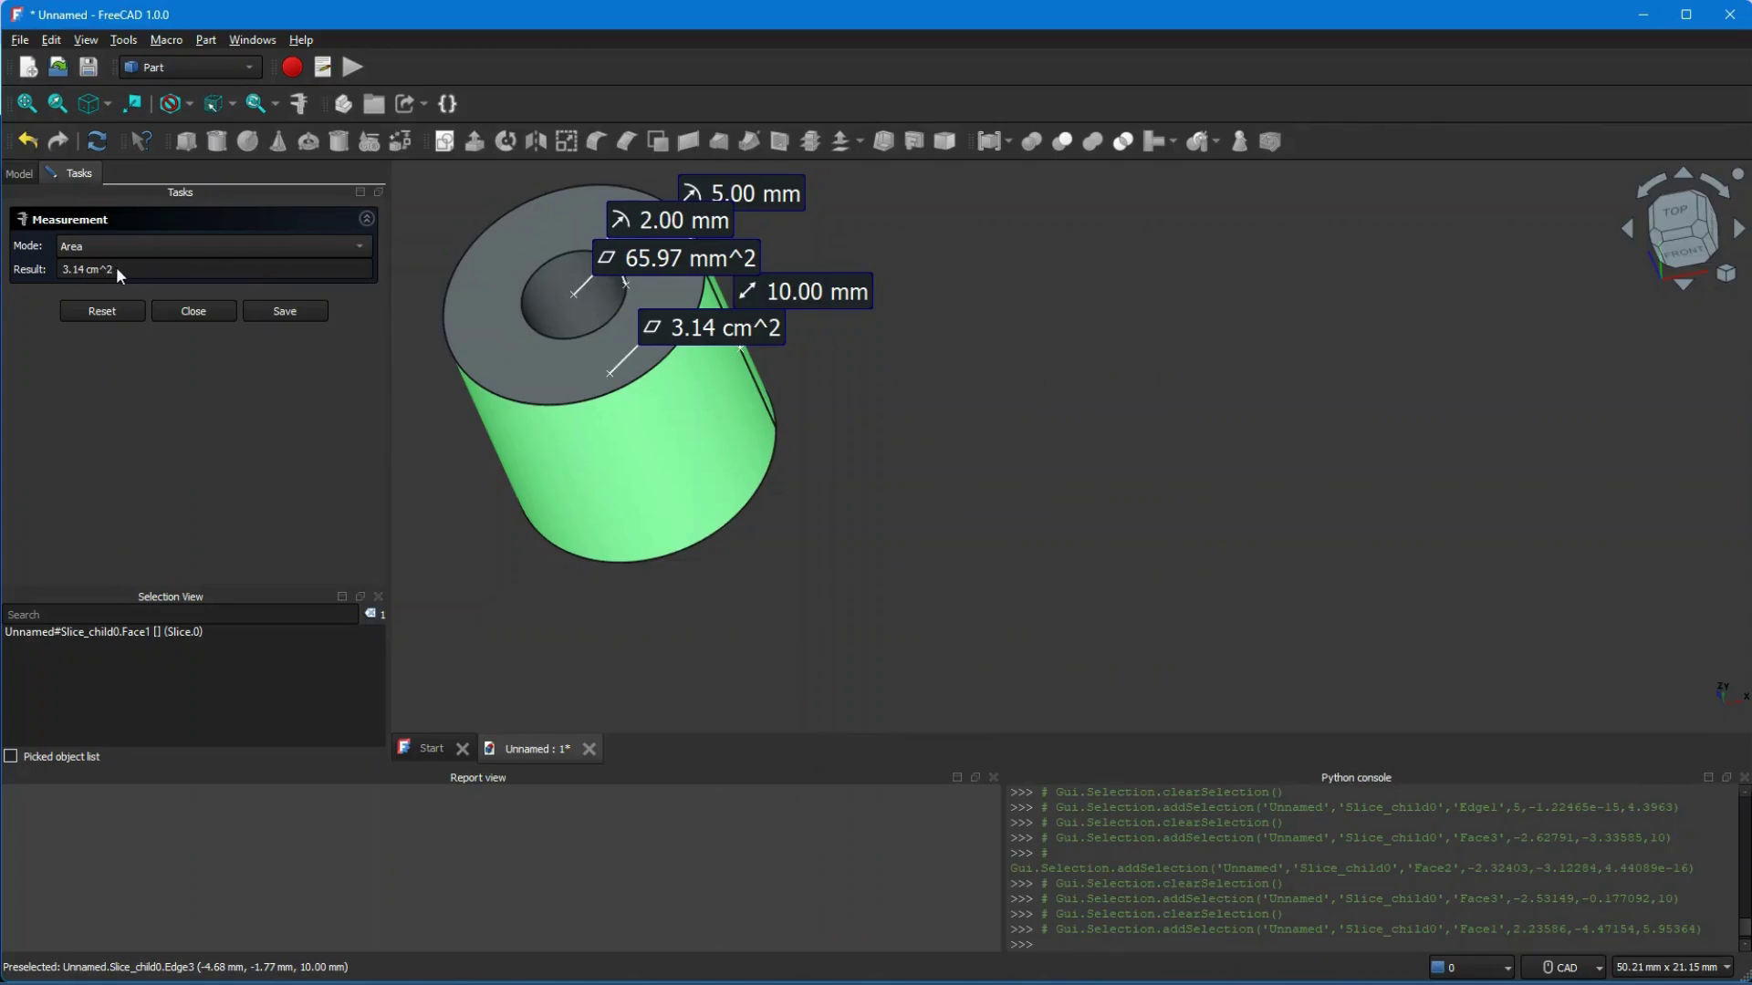
click(294, 311)
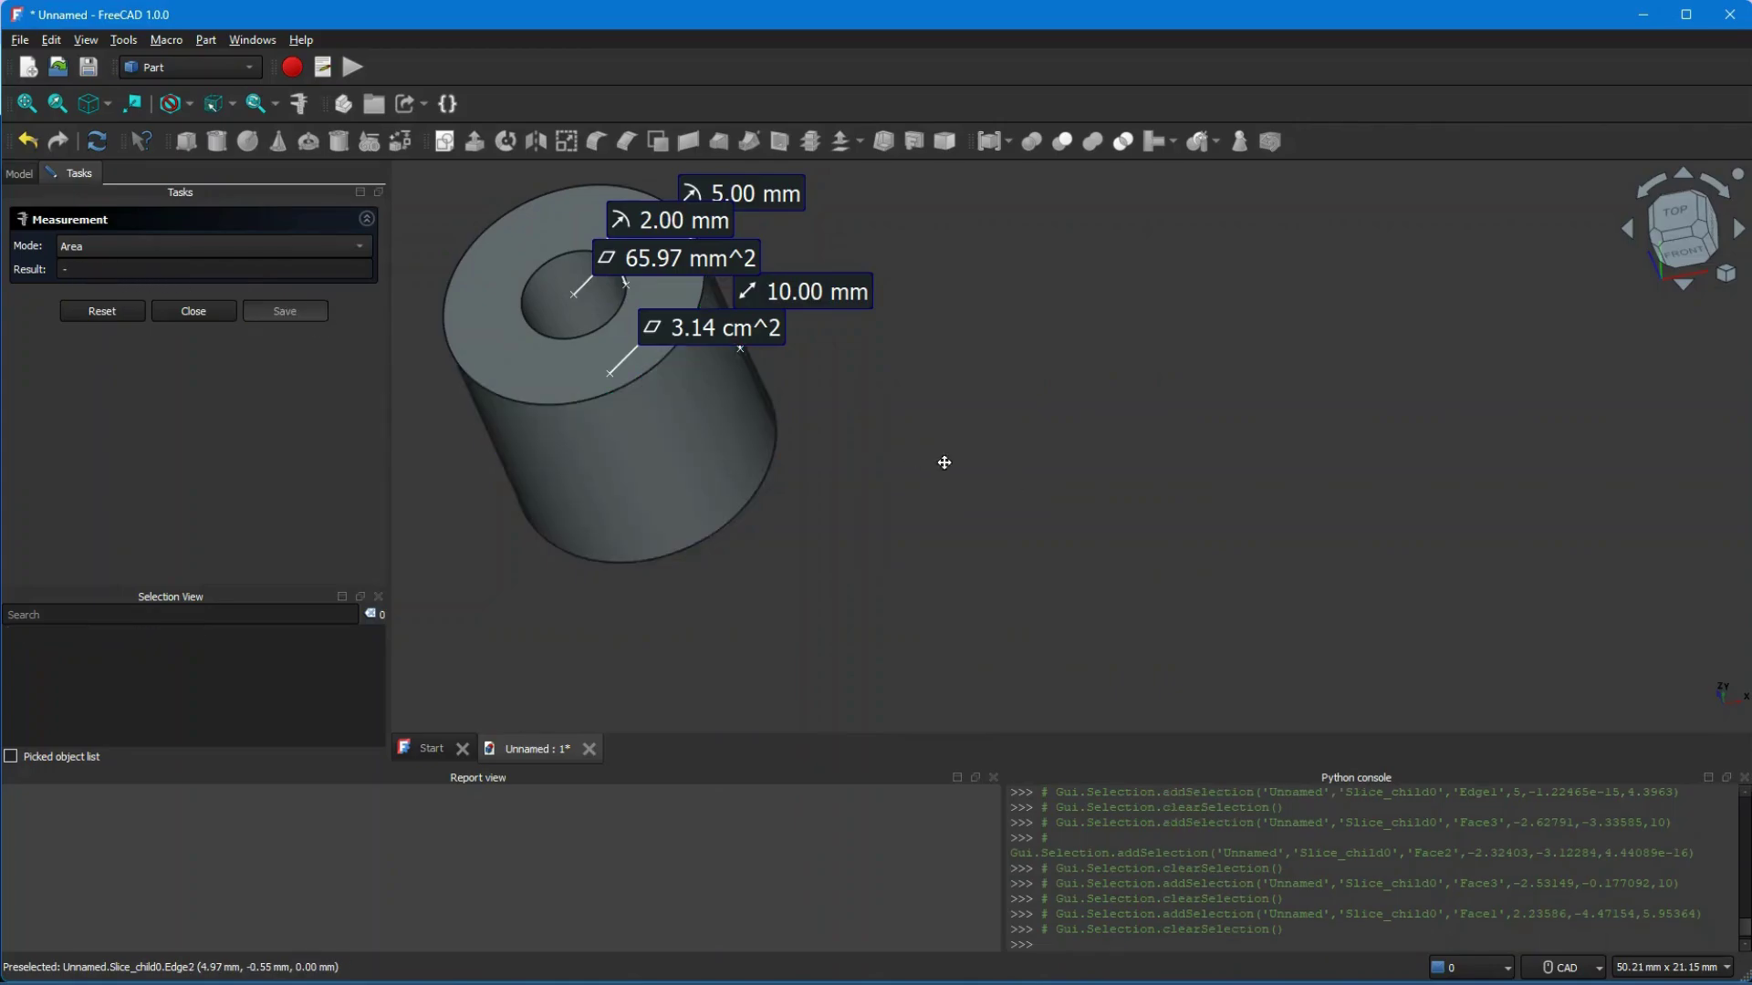
middle_drag(944, 462, 1019, 318)
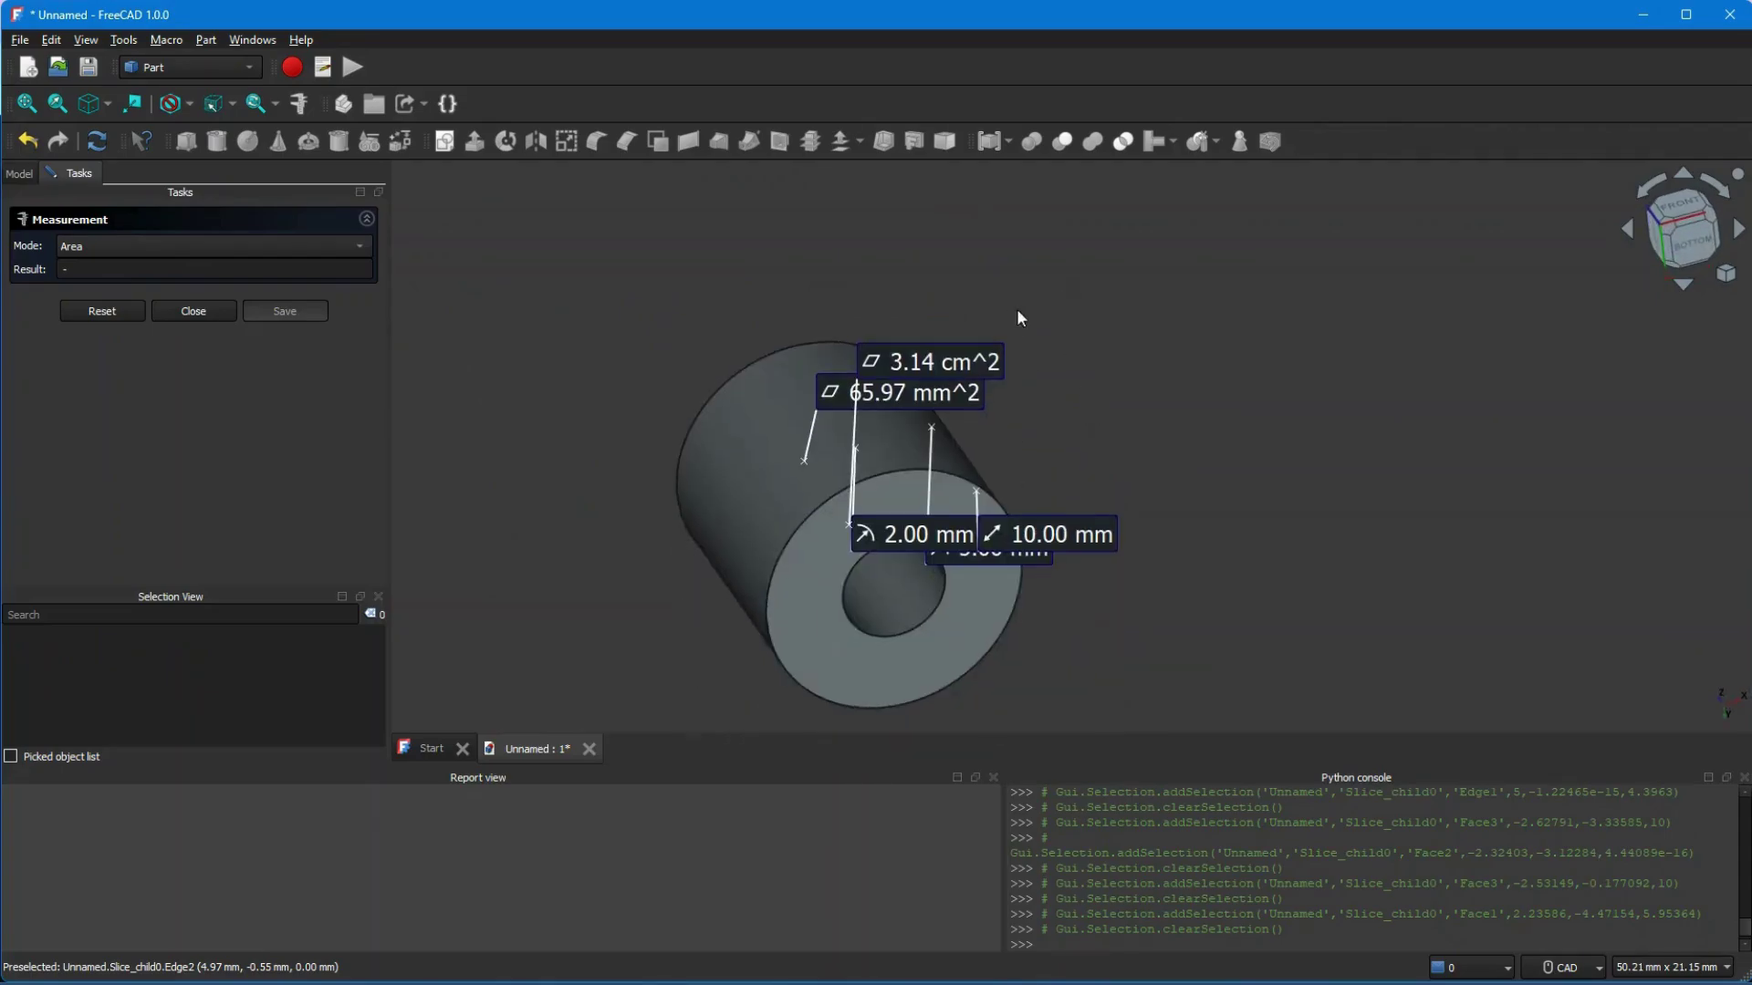
click(803, 593)
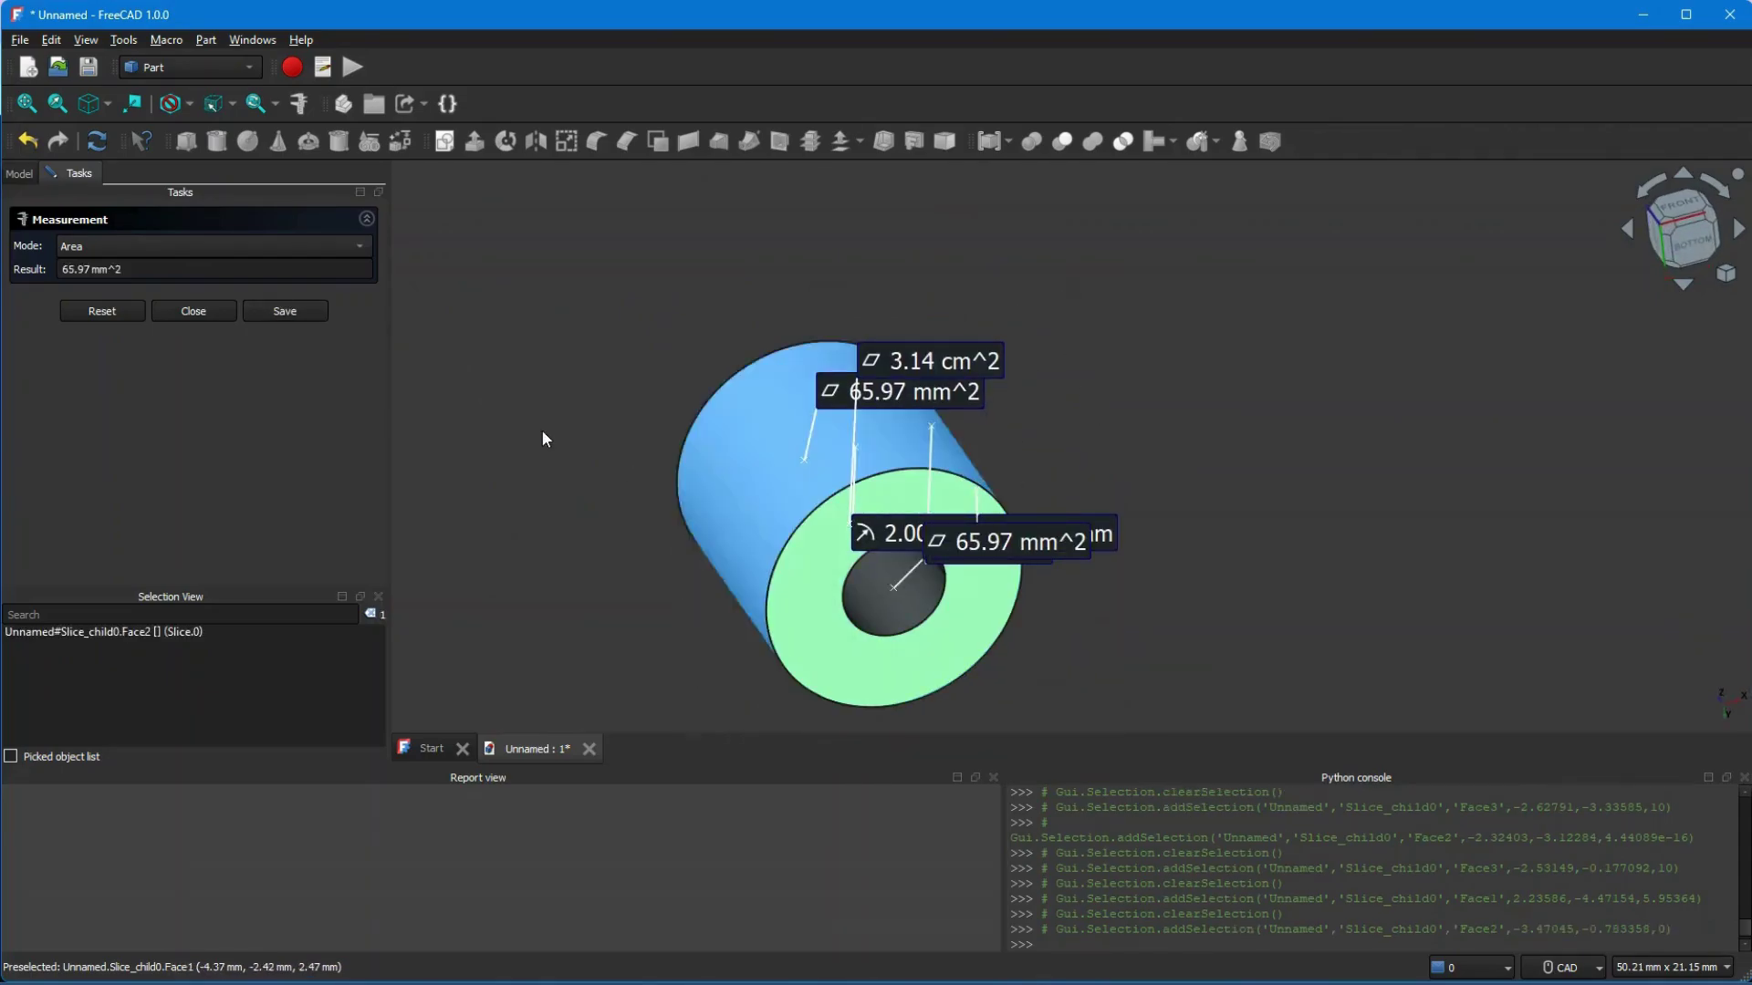
click(310, 312)
Close the measurement tool and examine the saved entries in the Measurements group, starting with the outer radius
middle_drag(1158, 352, 1275, 505)
middle_drag(983, 309, 1071, 447)
scroll(1071, 447, up, 2)
middle_drag(1203, 434, 1266, 511)
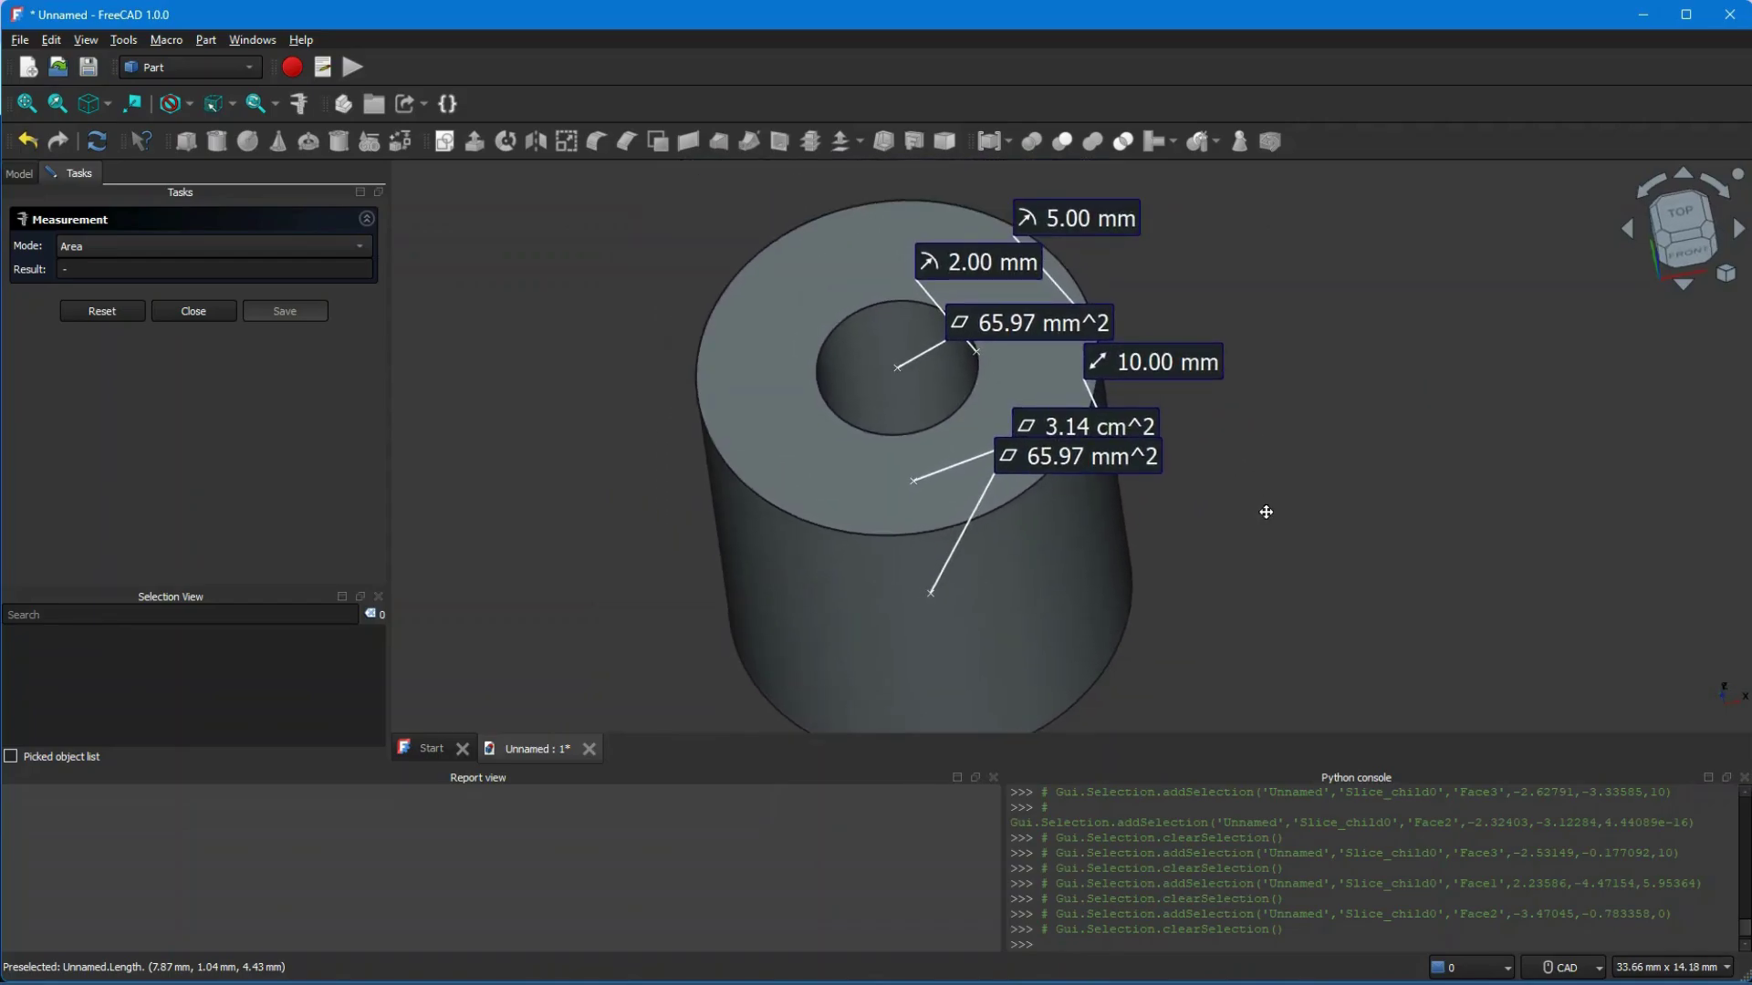
click(194, 310)
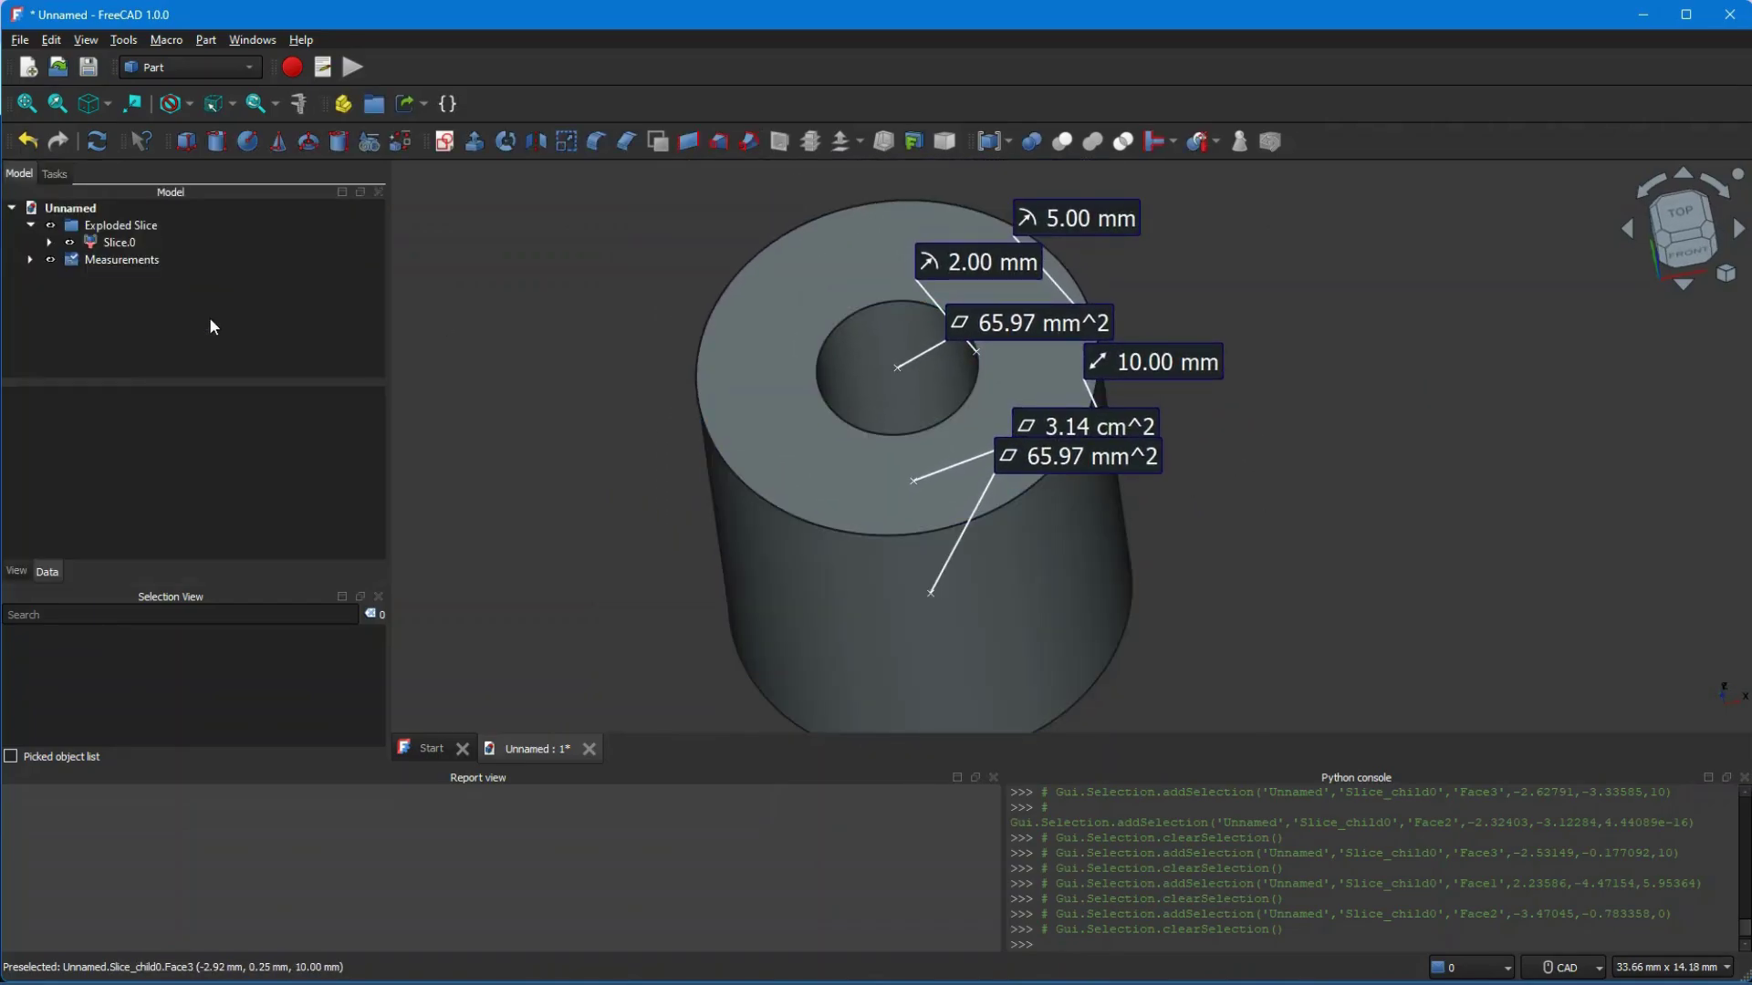
click(31, 260)
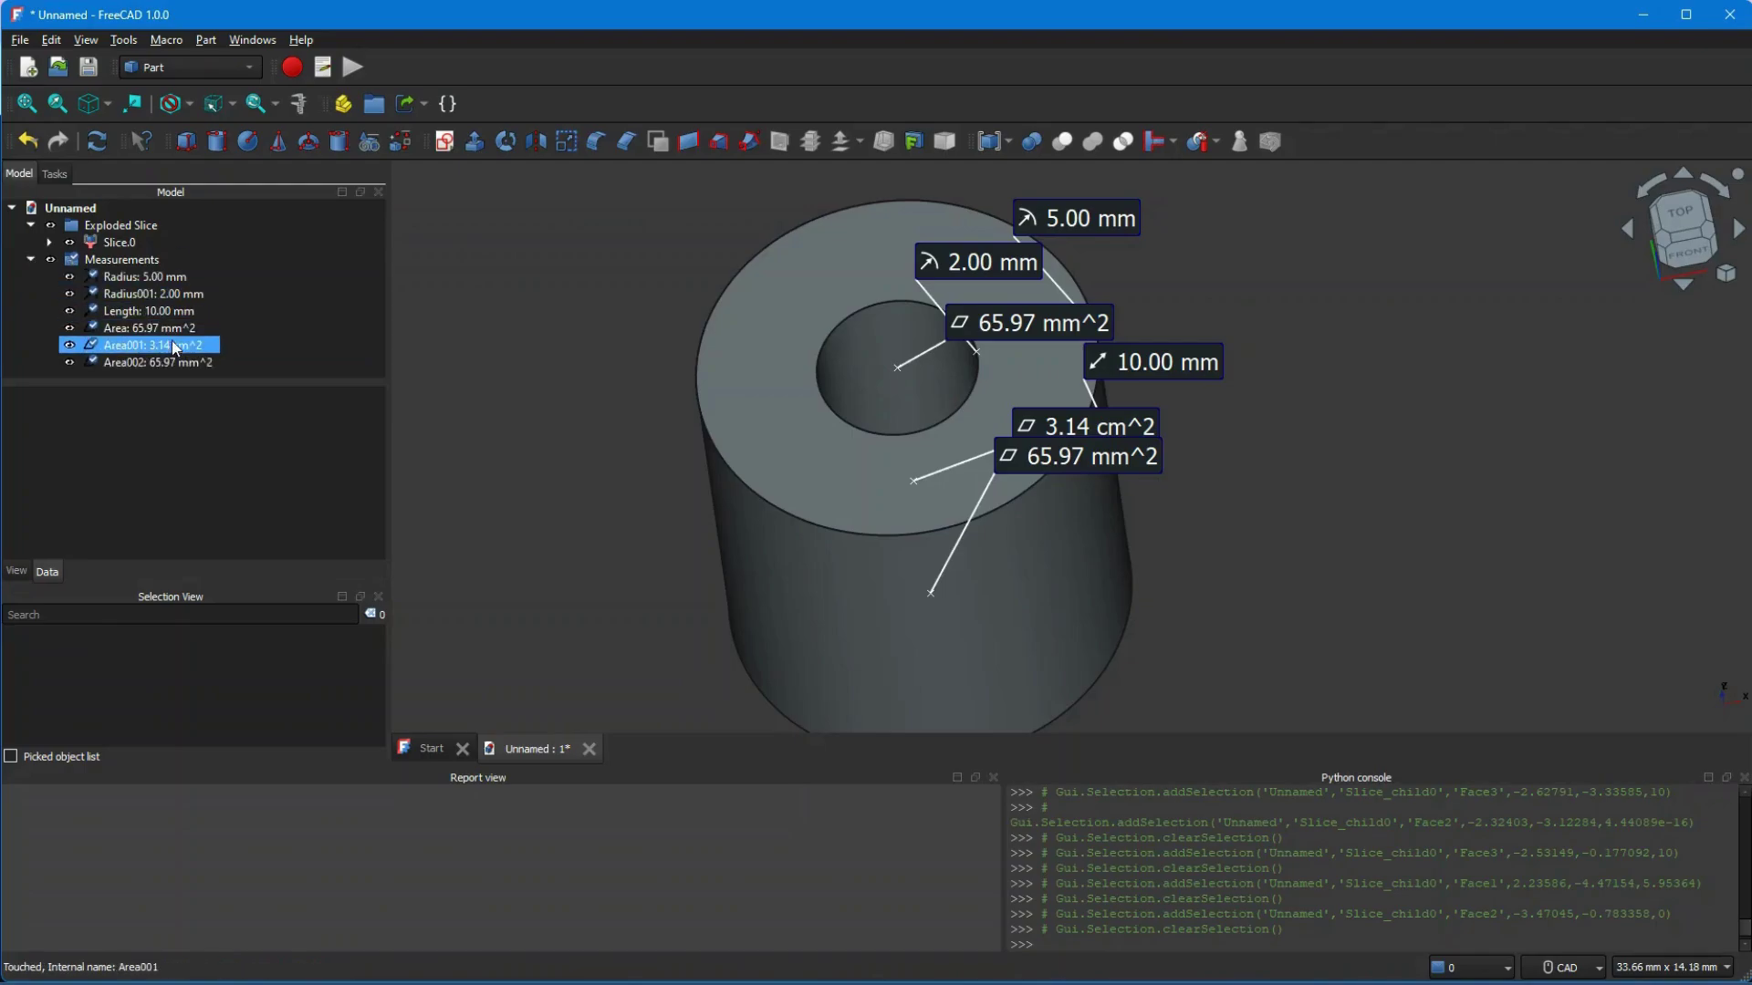
click(162, 281)
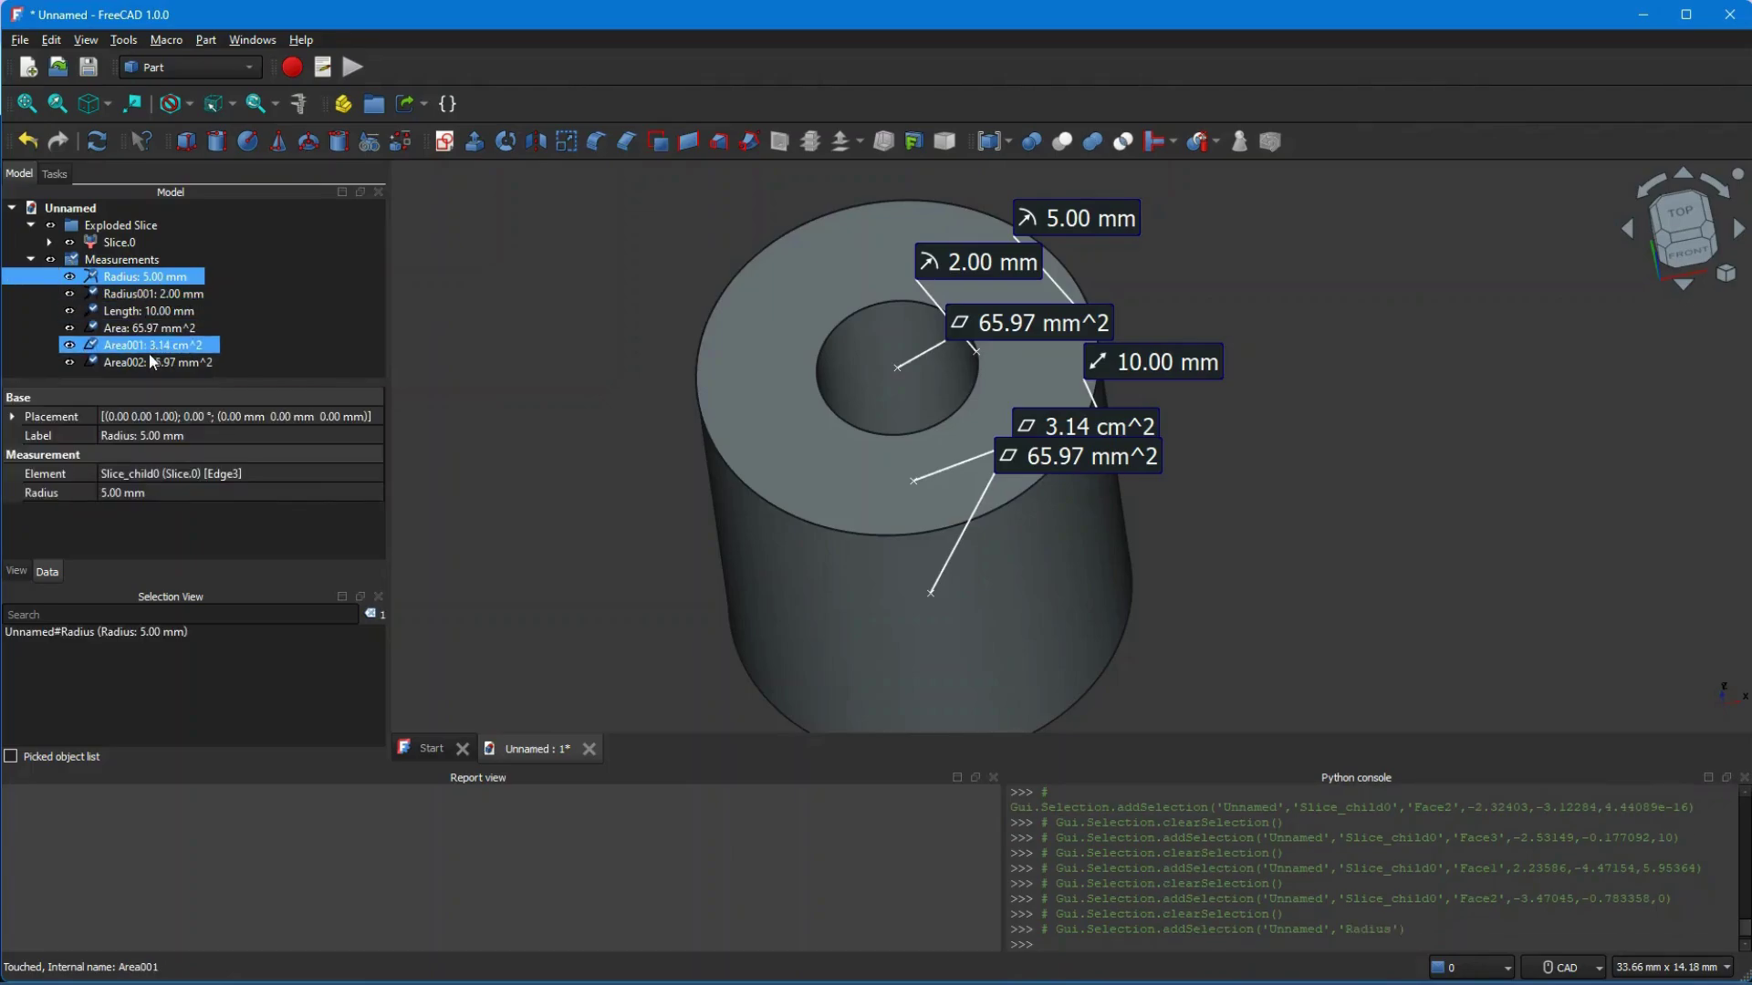
Hide all saved measurements in the Measurements group, from the outer radius down to the last area, and clear the selection
shift+click(150, 360)
key(space)
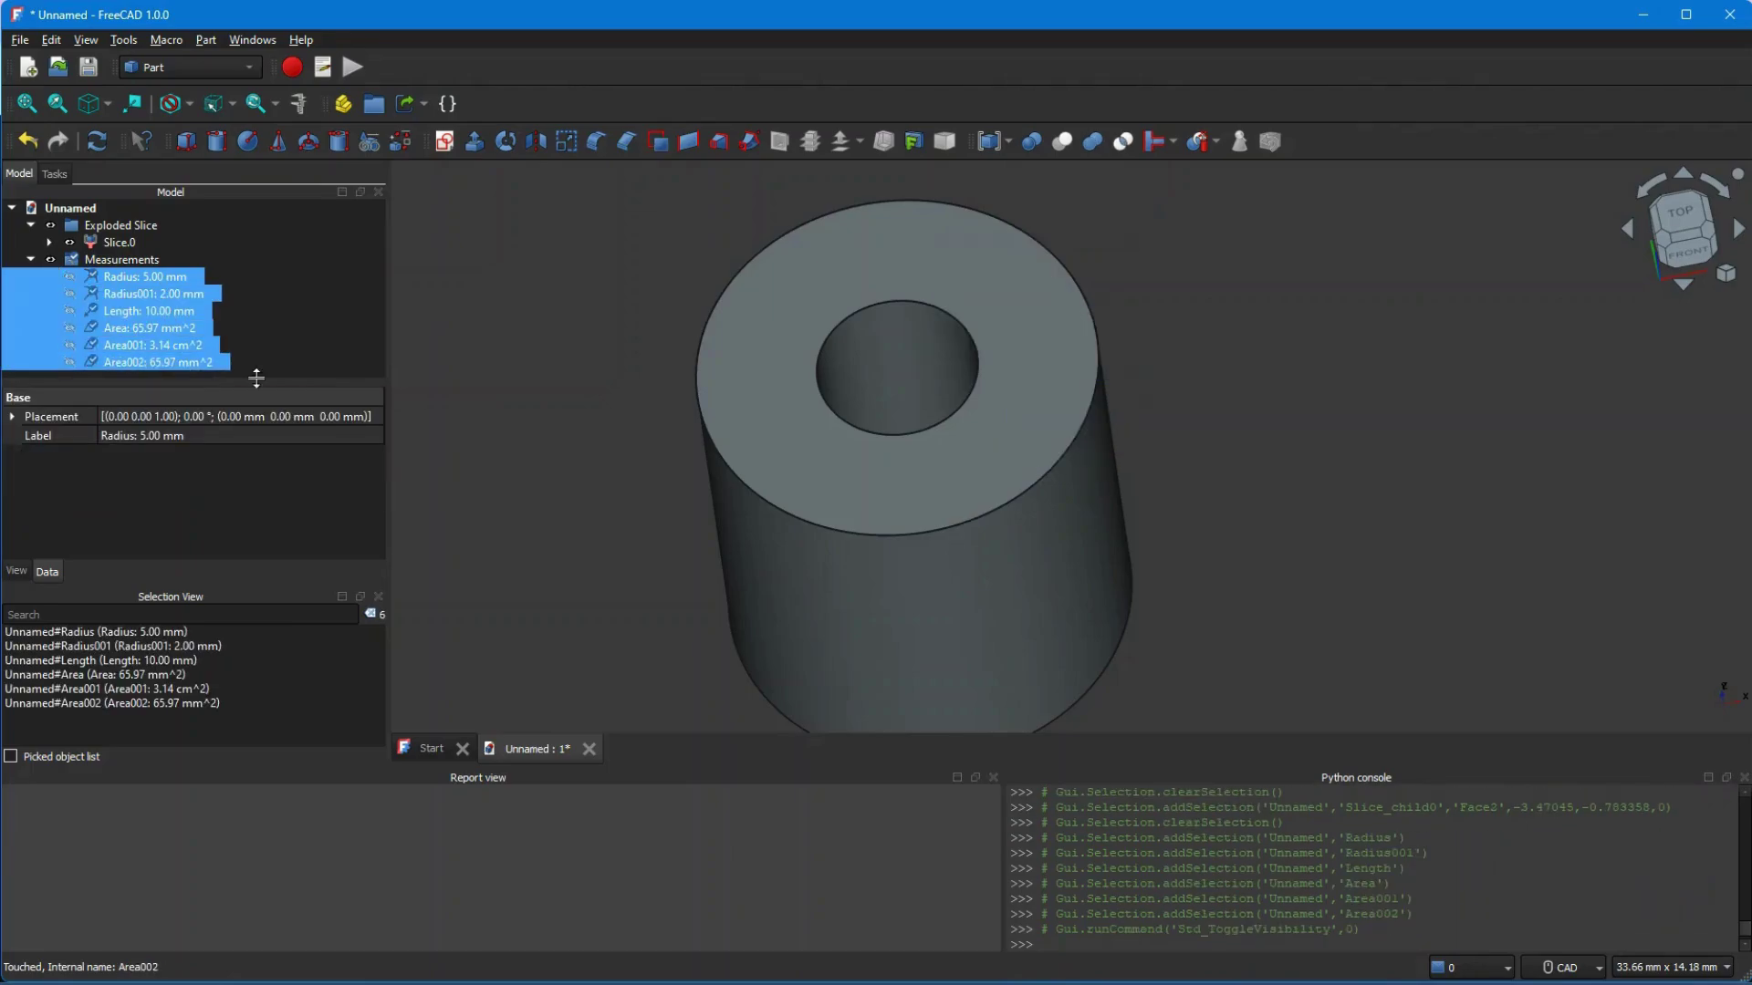
click(550, 416)
mouse_move(642, 434)
middle_down()
mouse_move(649, 387)
mouse_move(696, 429)
mouse_move(743, 282)
mouse_move(608, 365)
middle_up()
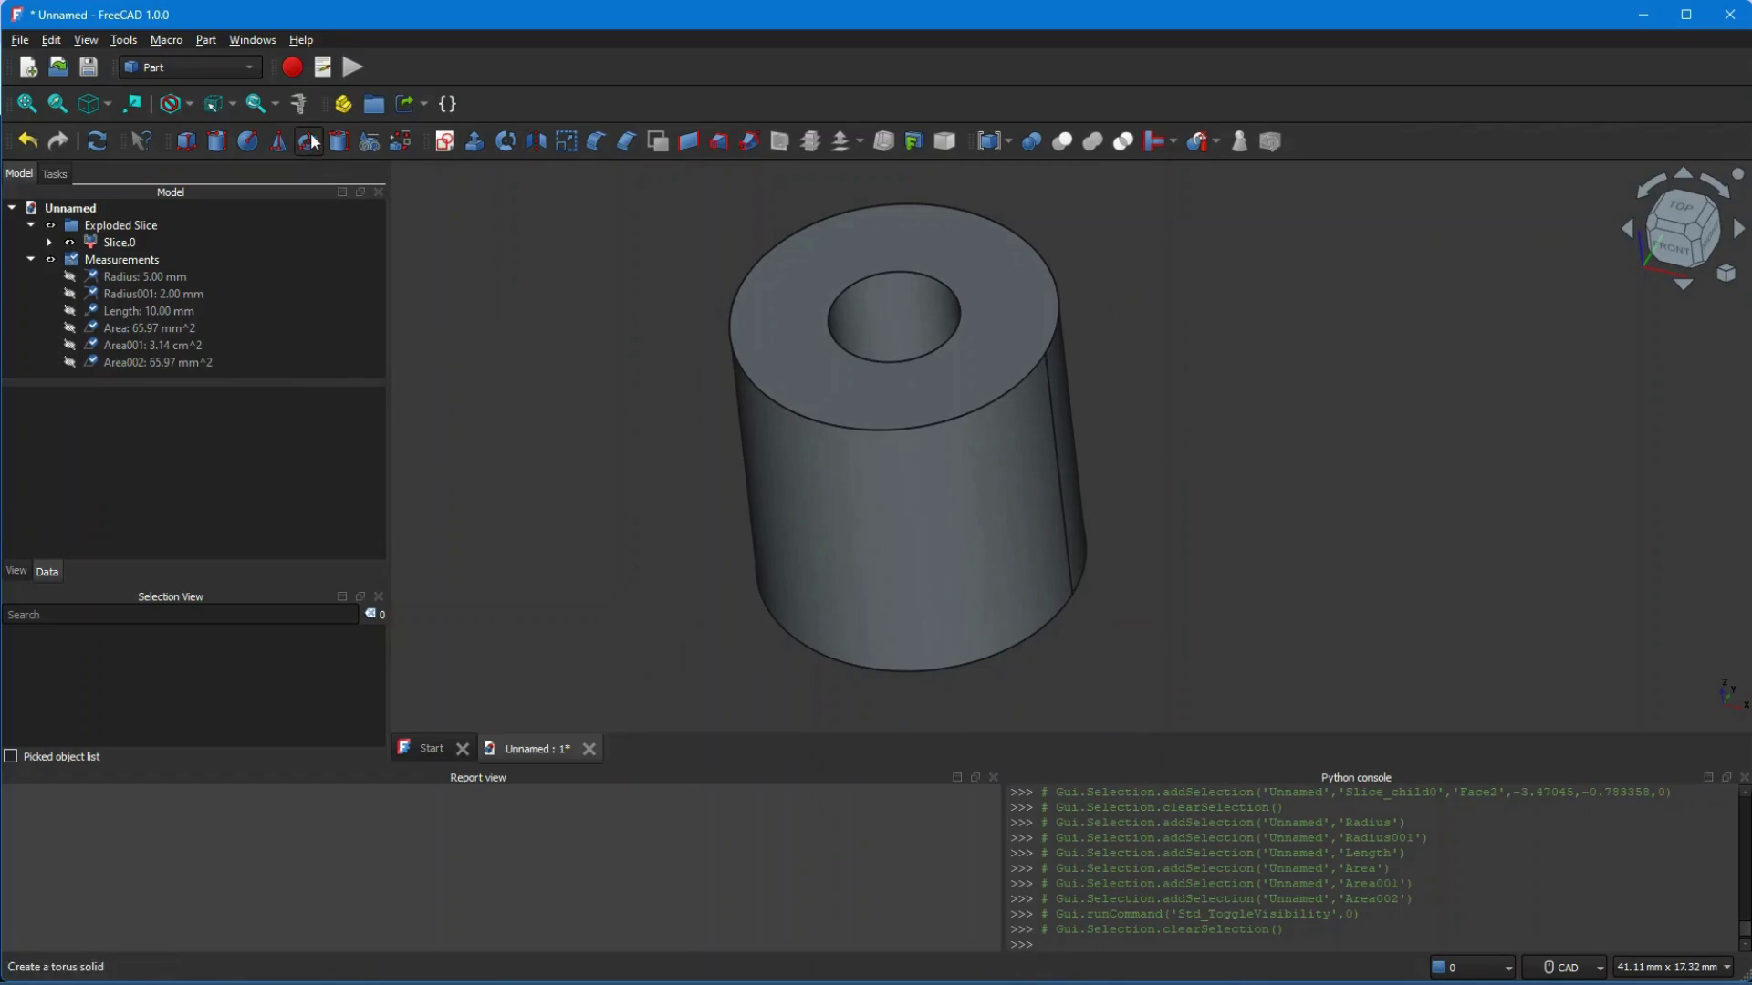
Restart the measurement tool in Distance mode, then measure and save the distance between the tube's ring-shaped top and bottom faces
click(301, 102)
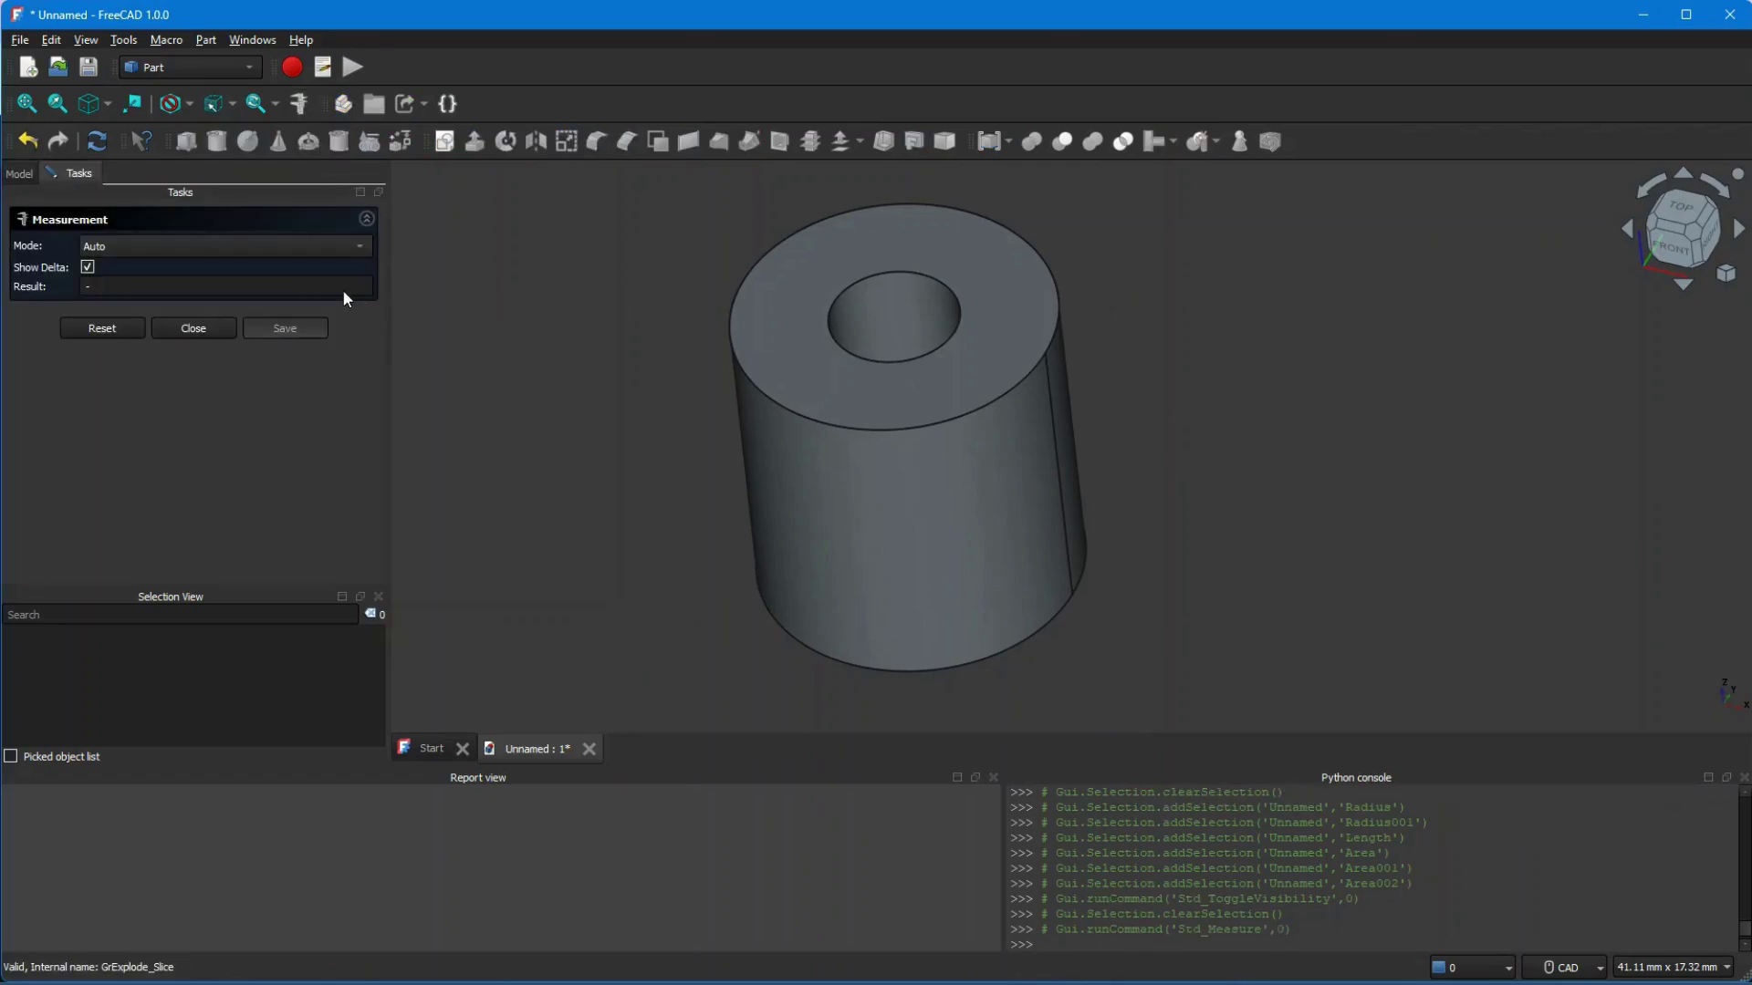
click(272, 253)
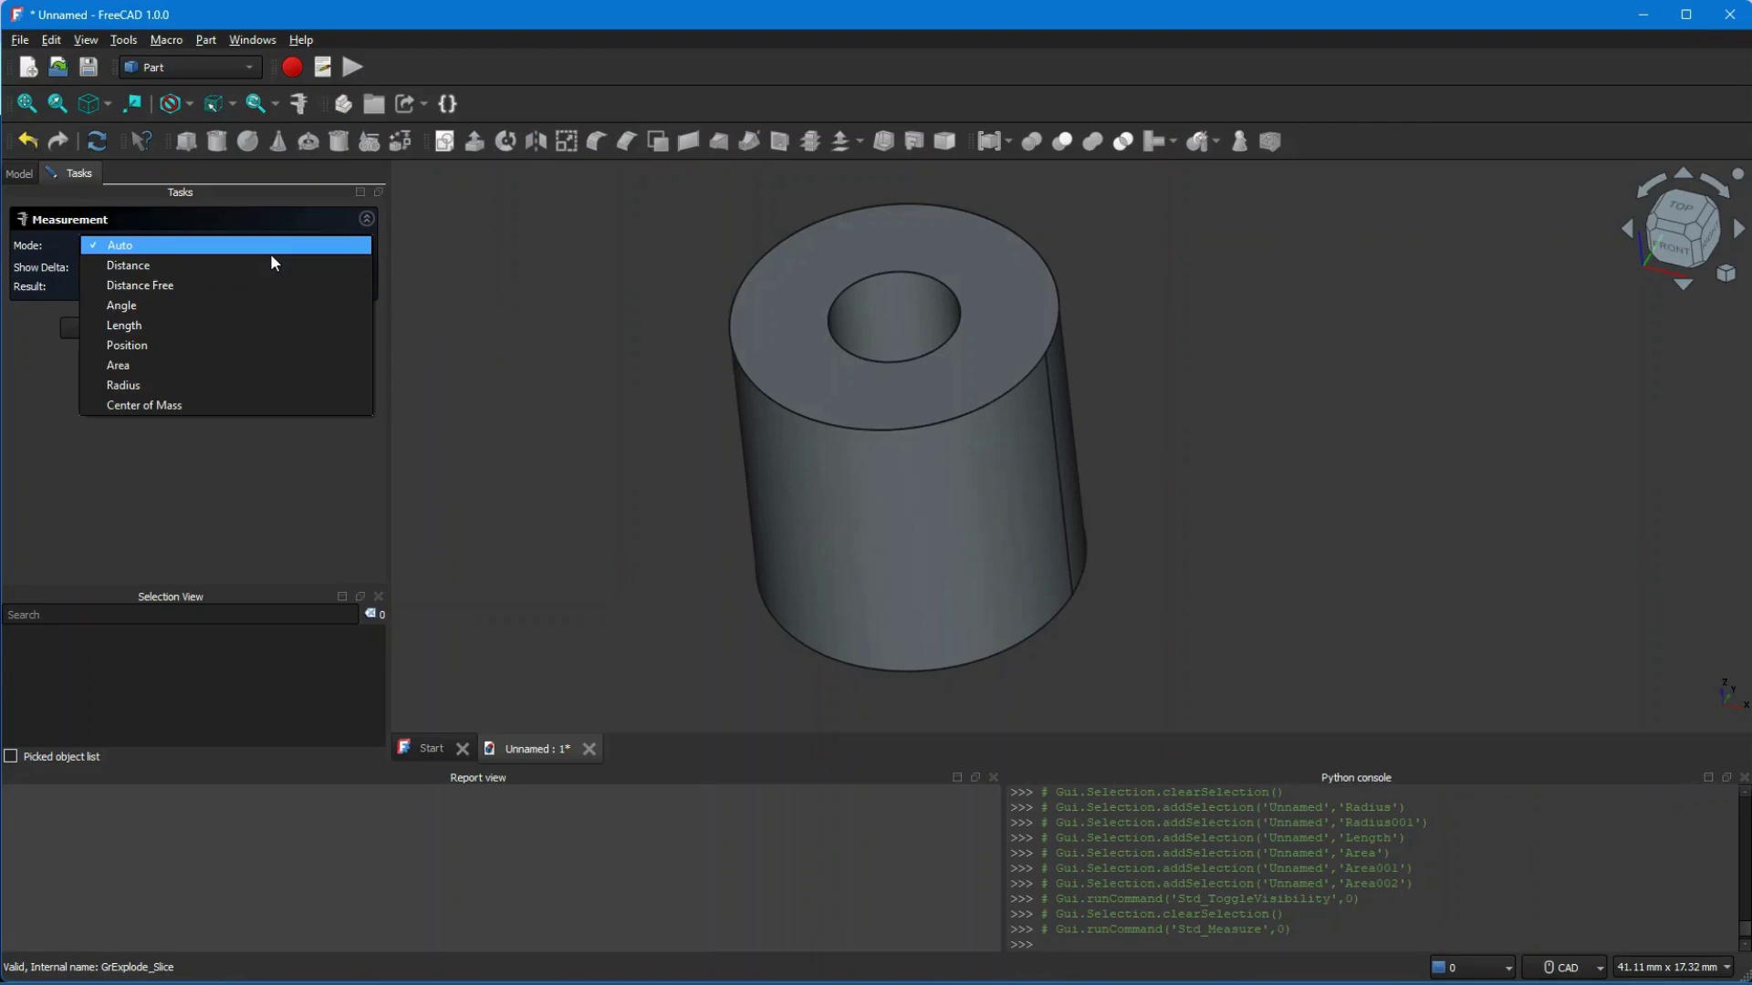
click(164, 265)
click(774, 338)
middle_drag(743, 484, 702, 352)
scroll(703, 352, up, 2)
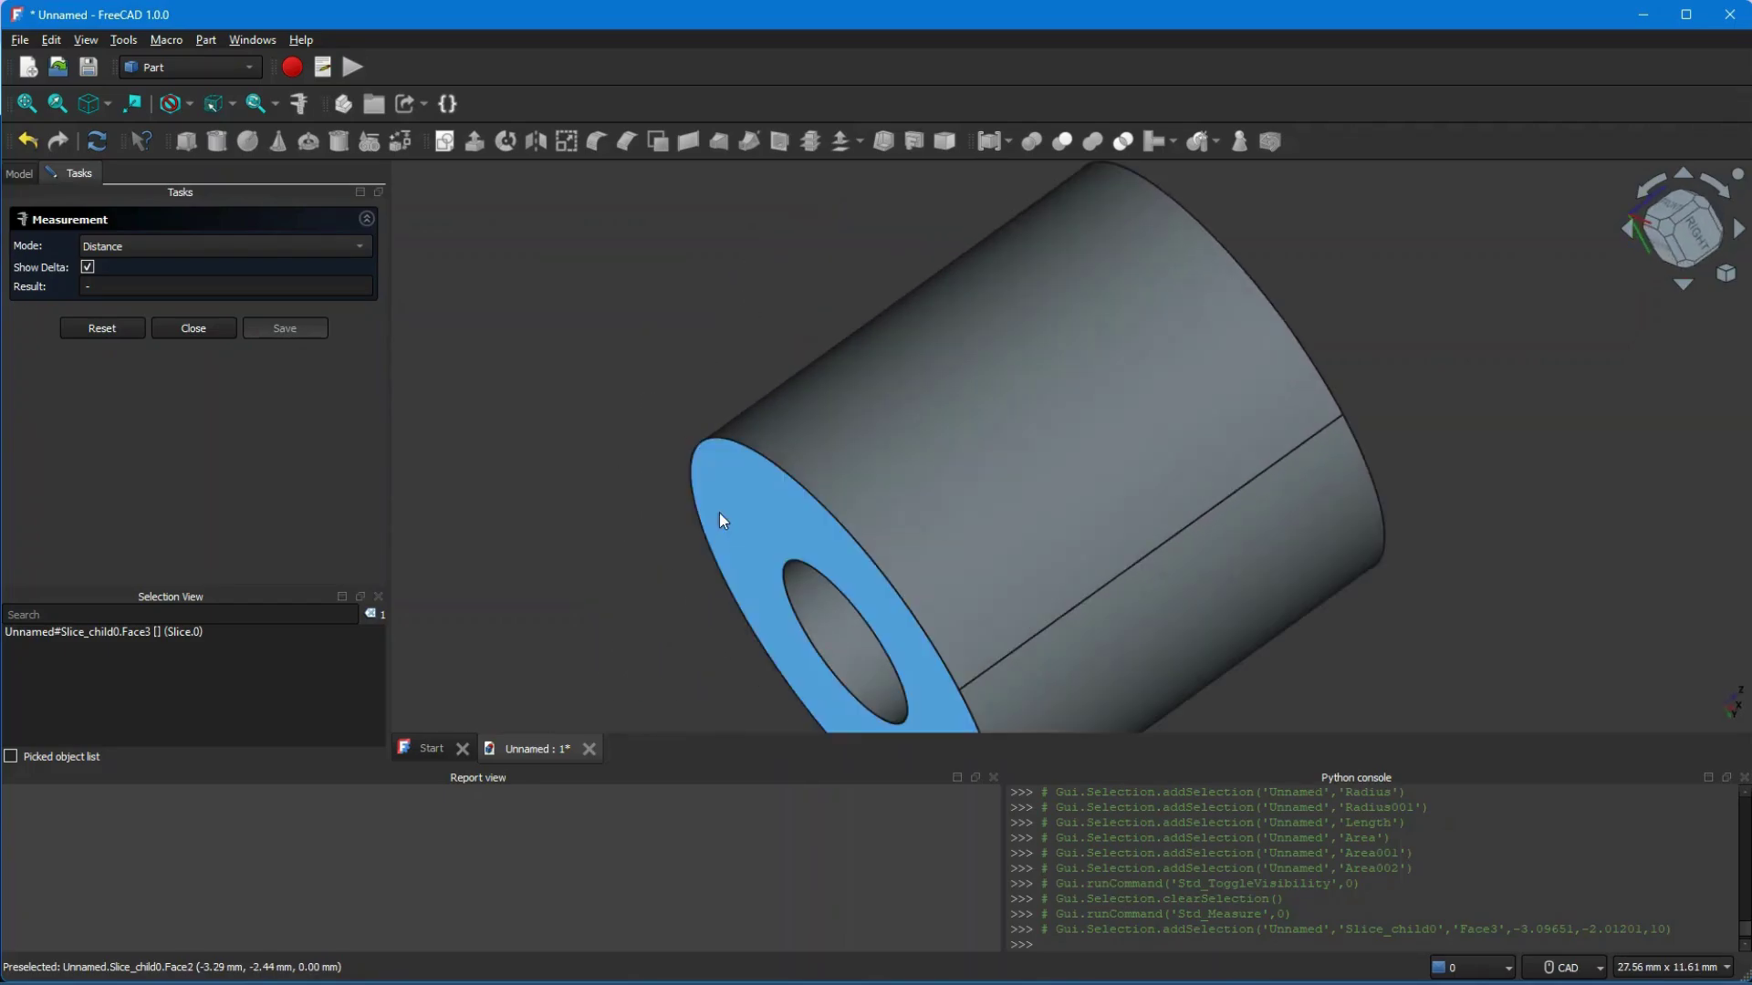
click(719, 513)
scroll(684, 383, down, 4)
scroll(685, 390, up, 3)
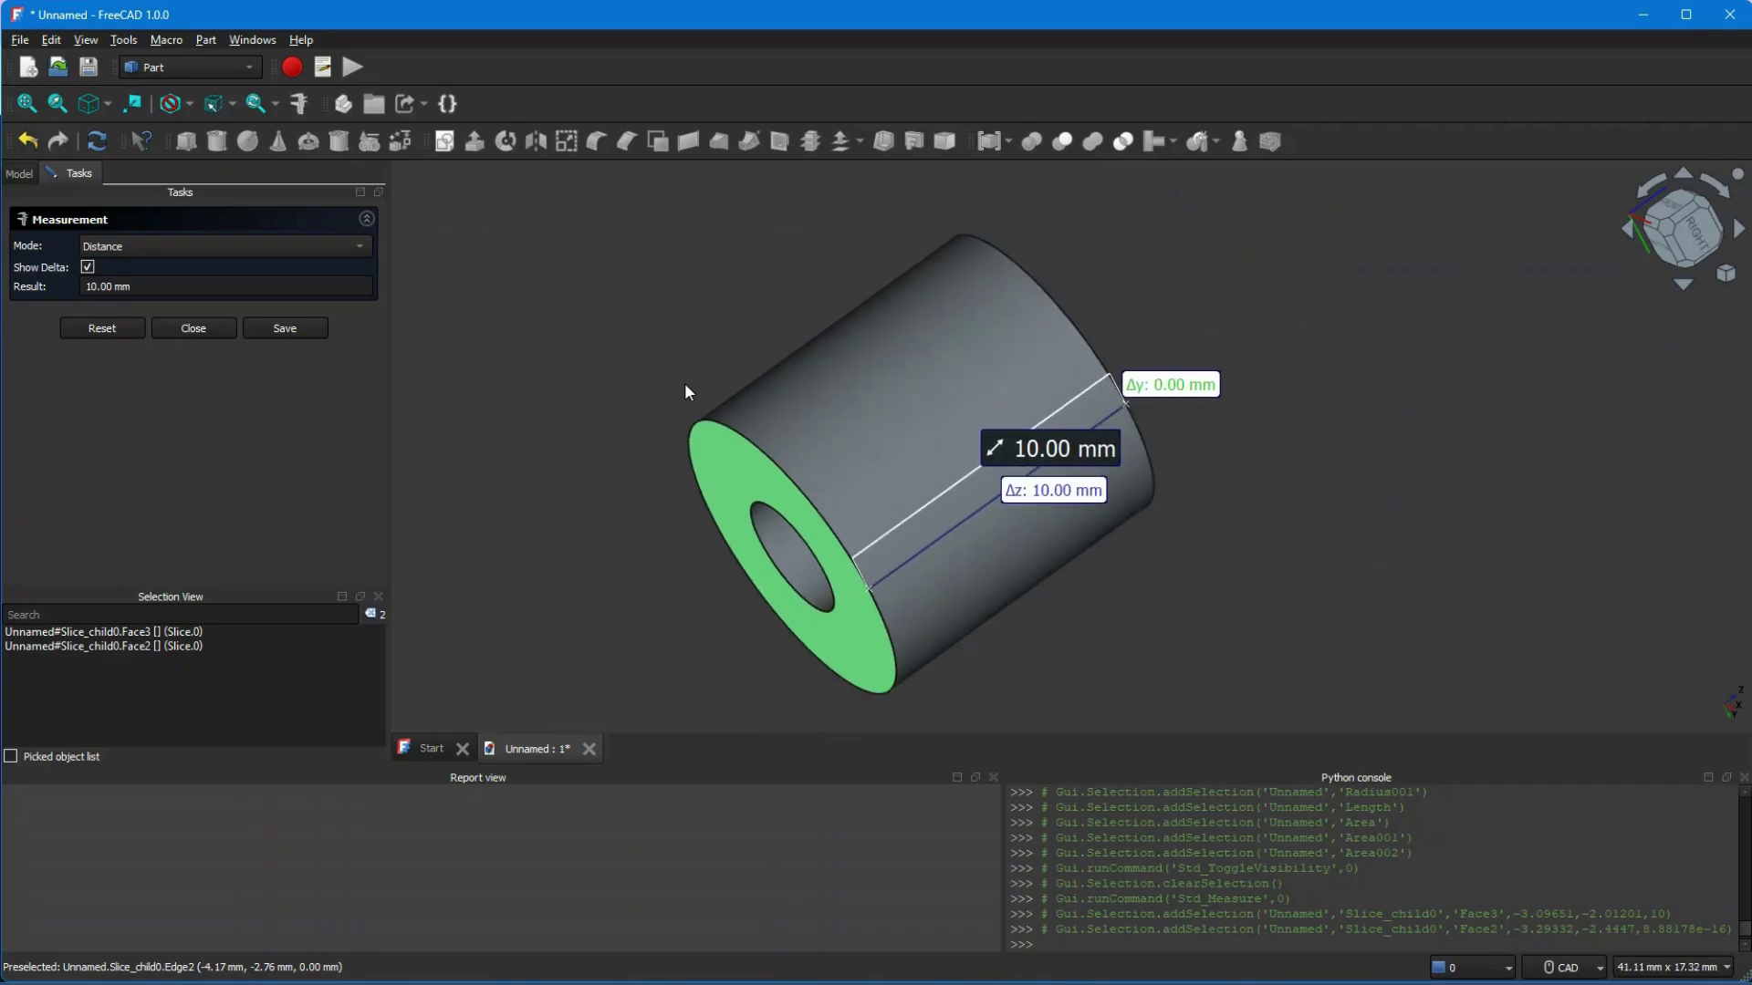
middle_drag(686, 391, 609, 294)
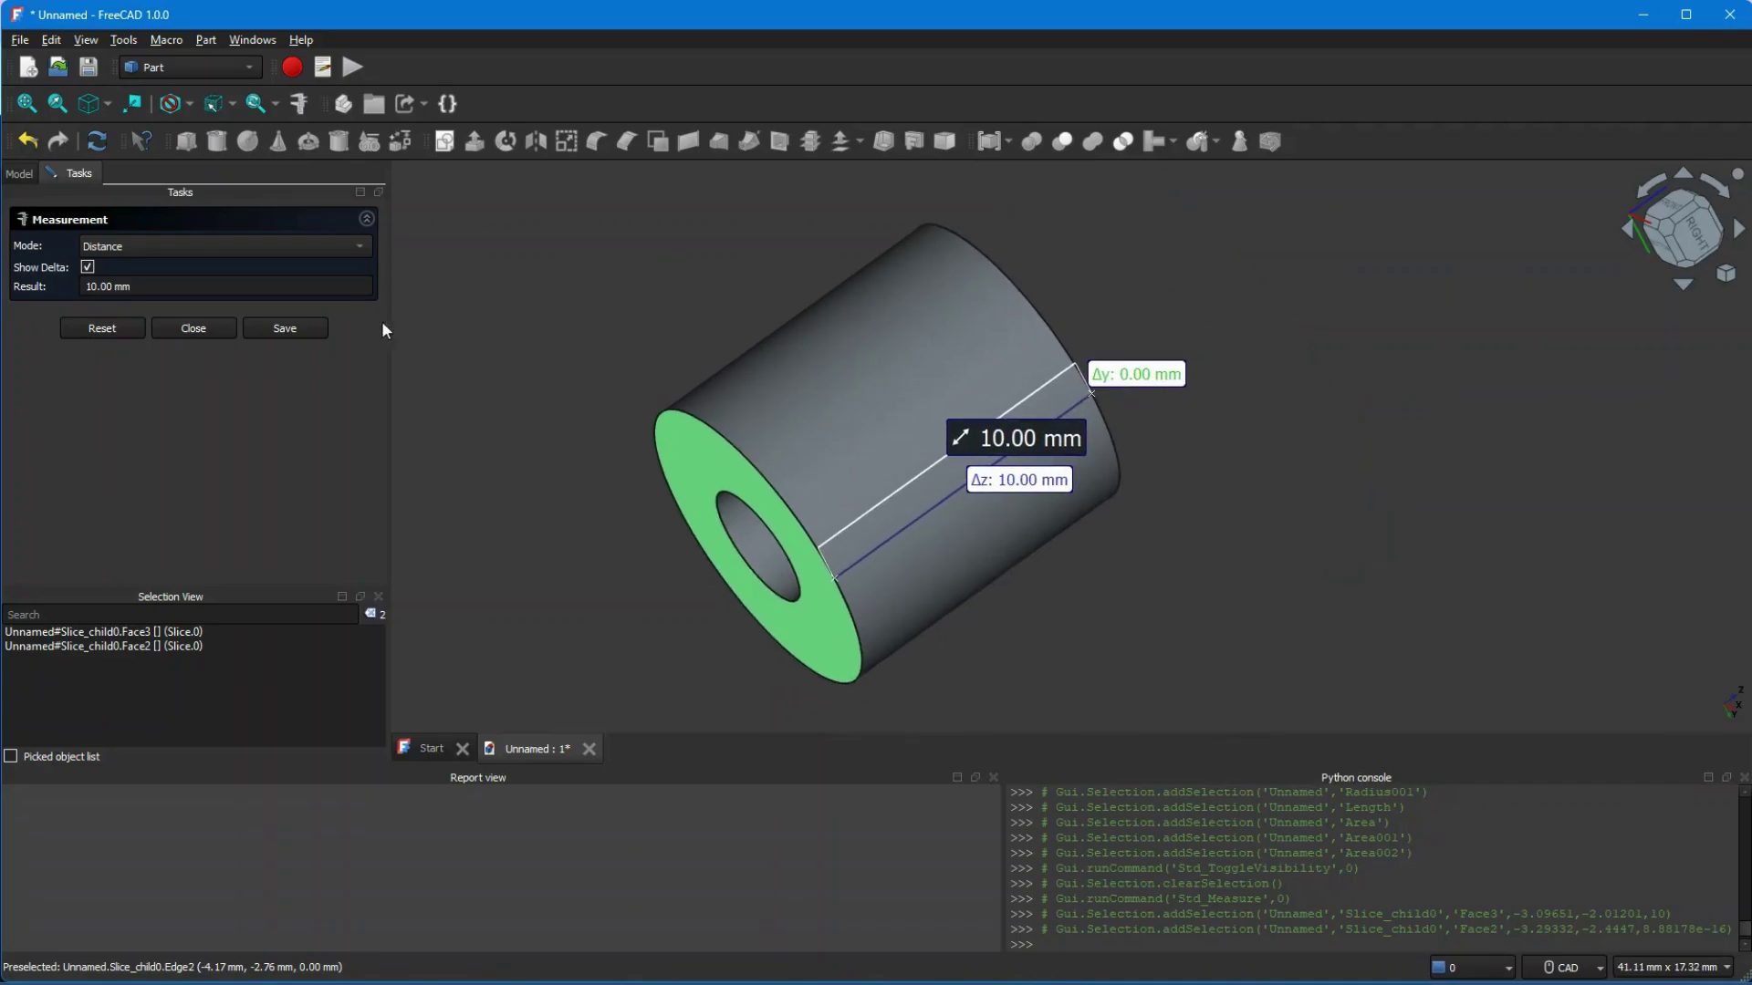
click(279, 327)
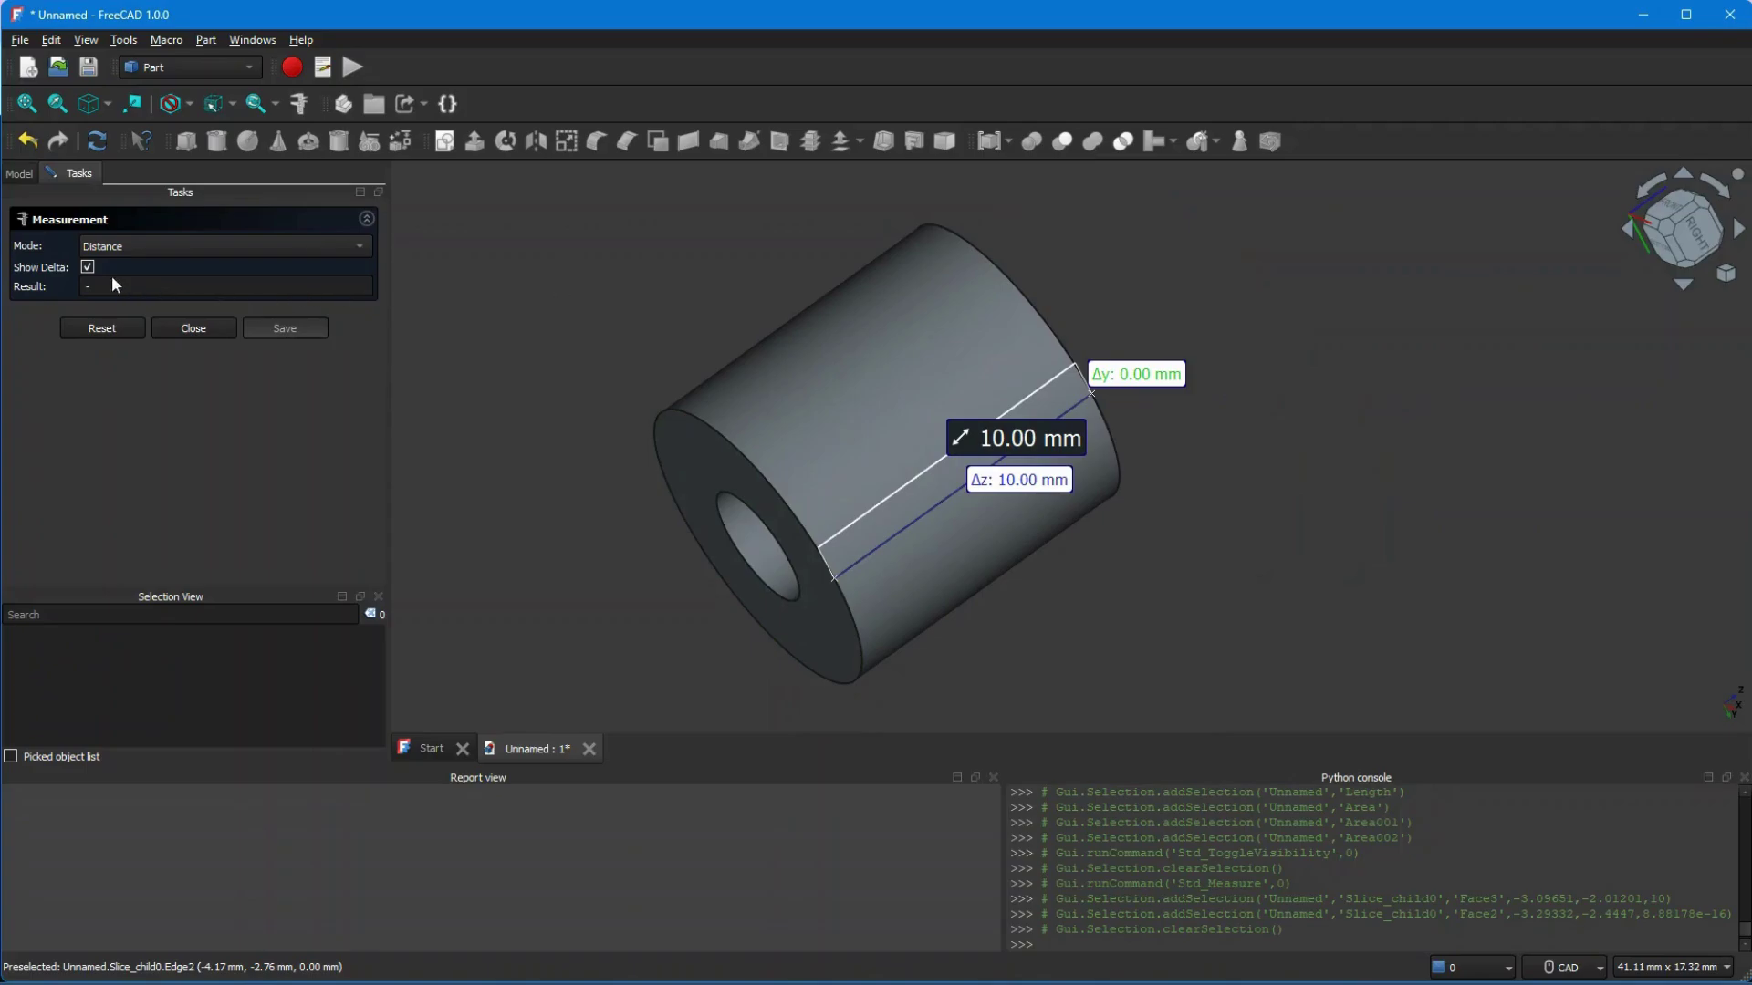
Switch the measurement mode to Length, then measure and save the length of the bottom face's outer circular edge
click(172, 244)
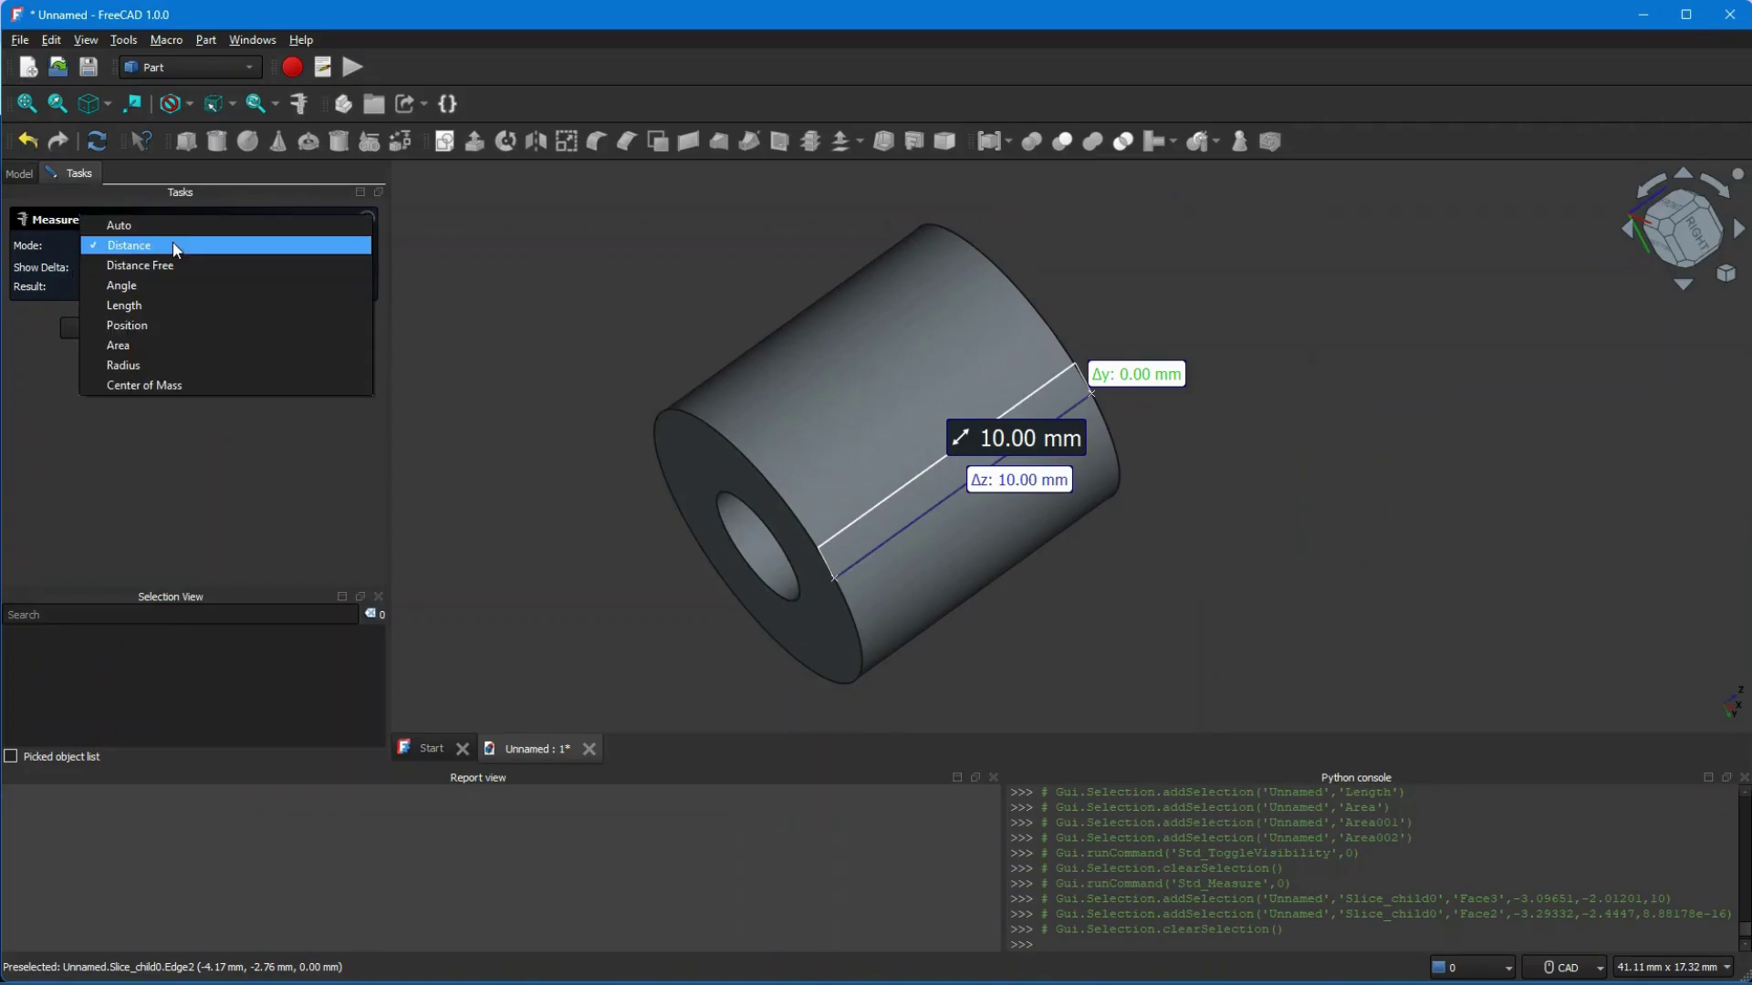
click(168, 305)
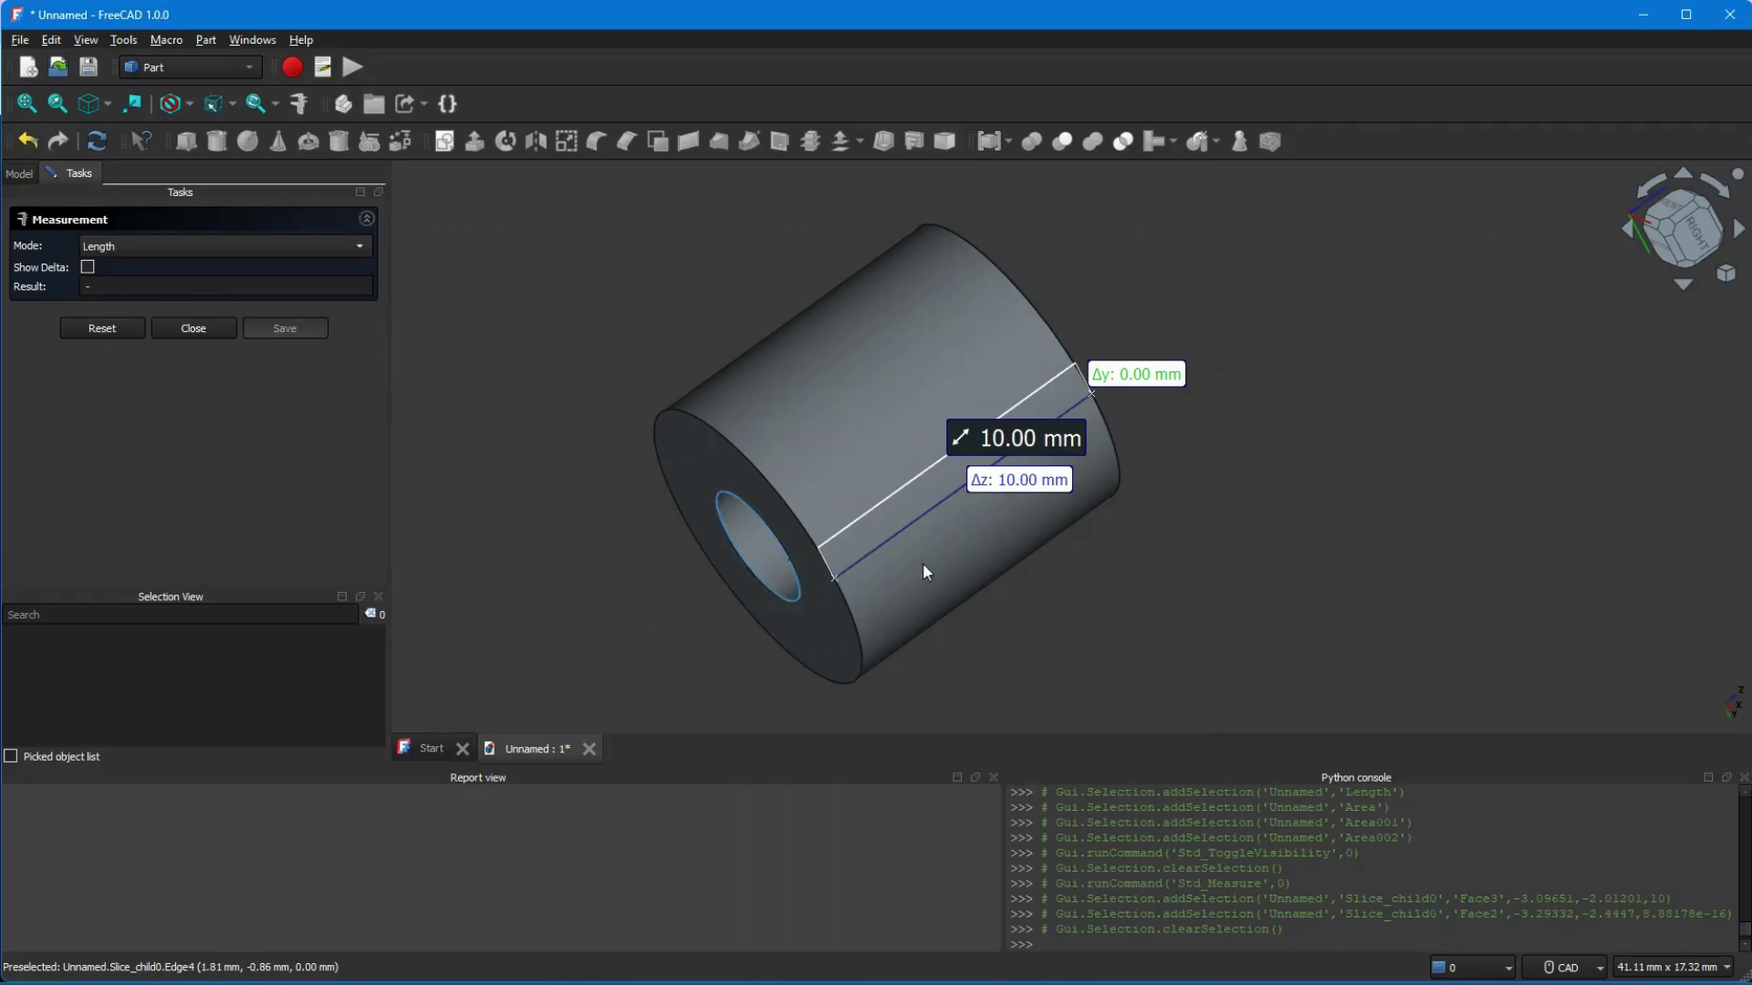
middle_drag(694, 423, 714, 455)
click(708, 438)
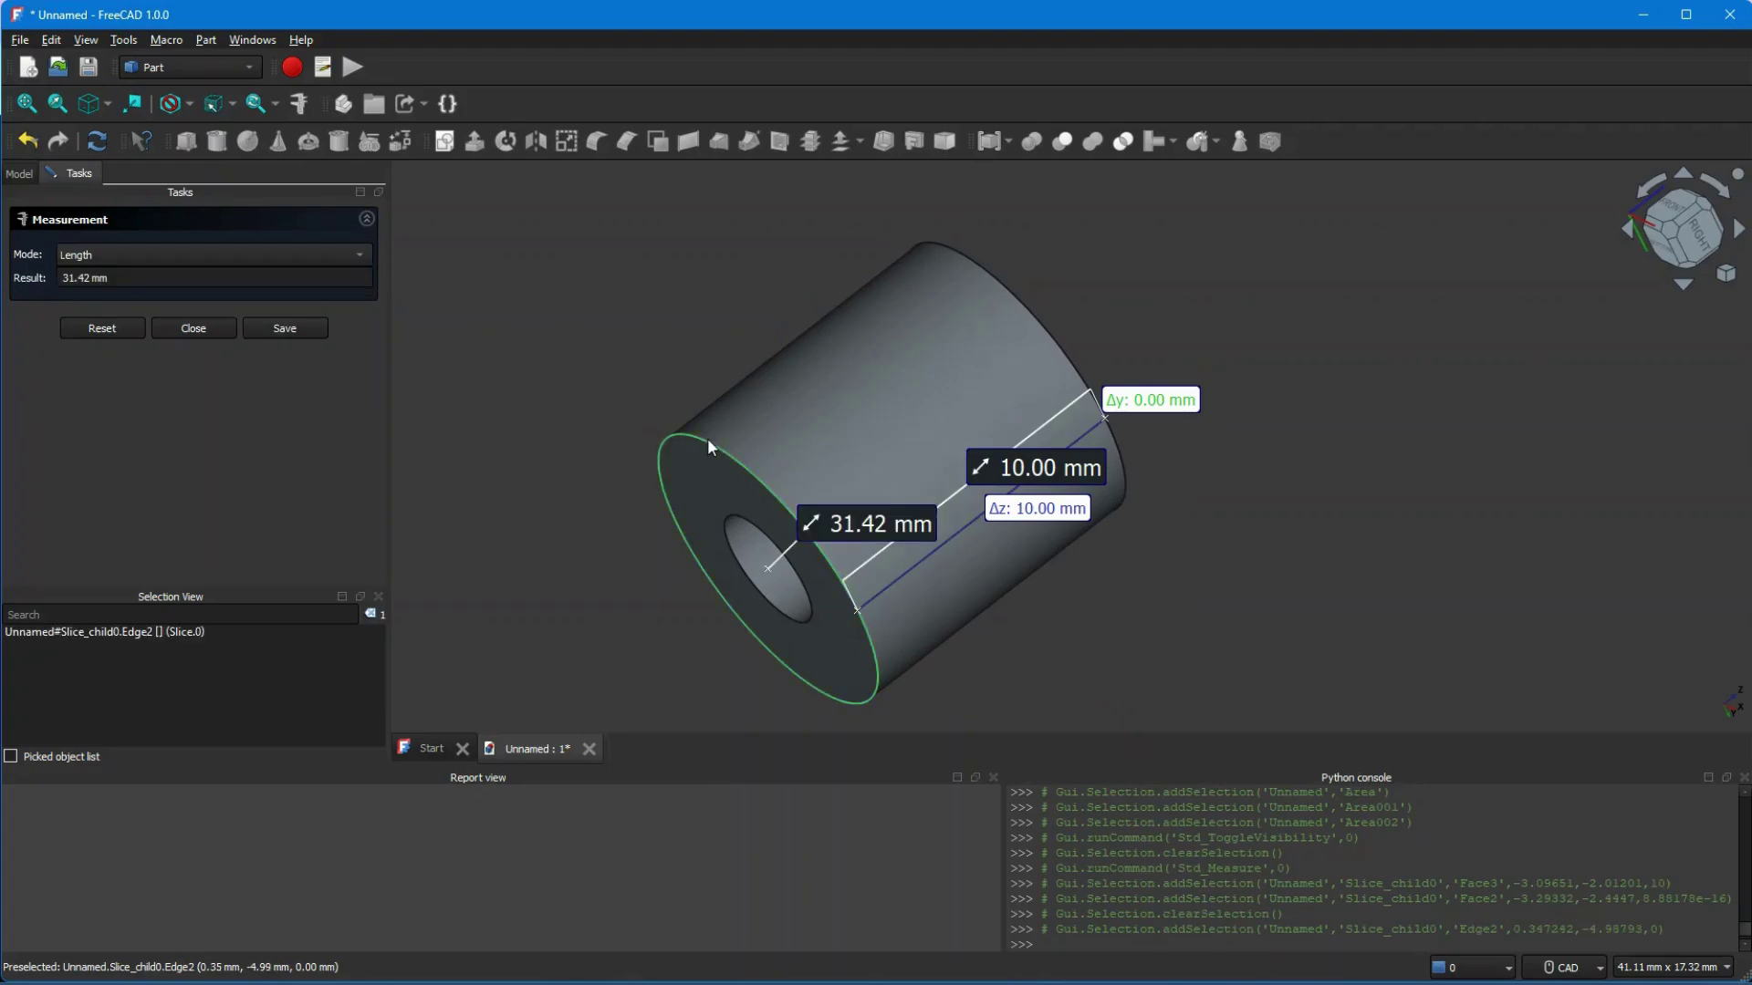
middle_drag(604, 463, 567, 405)
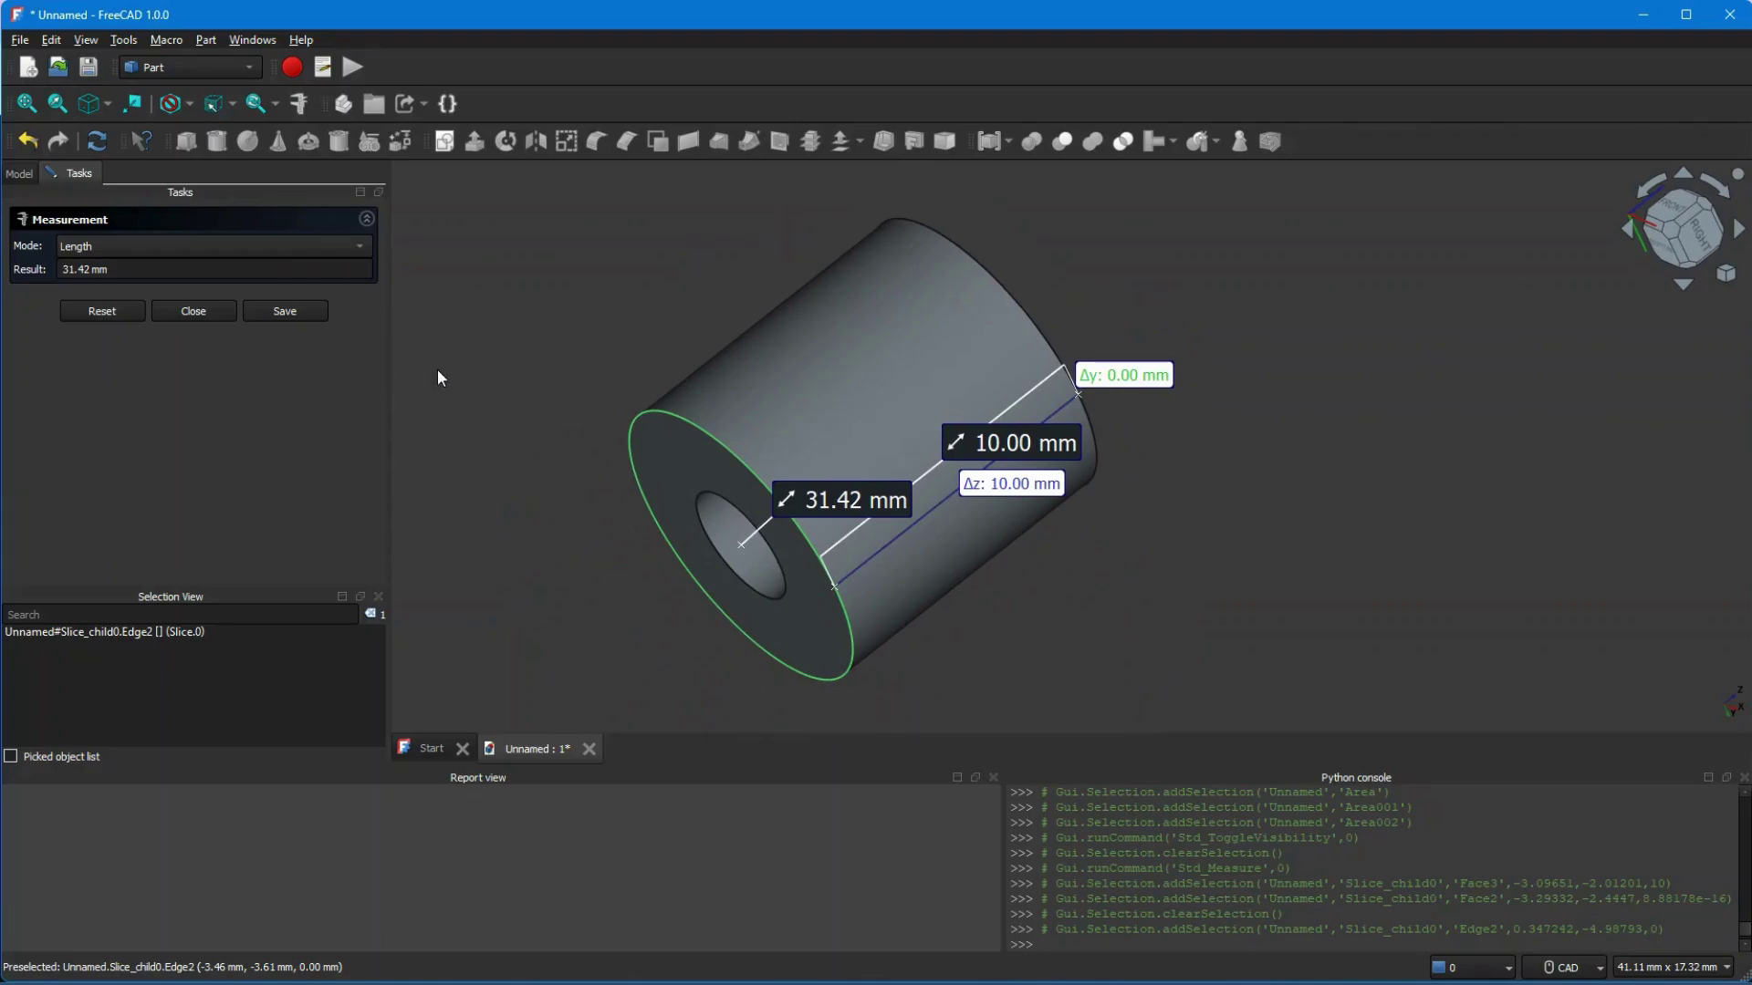
click(309, 313)
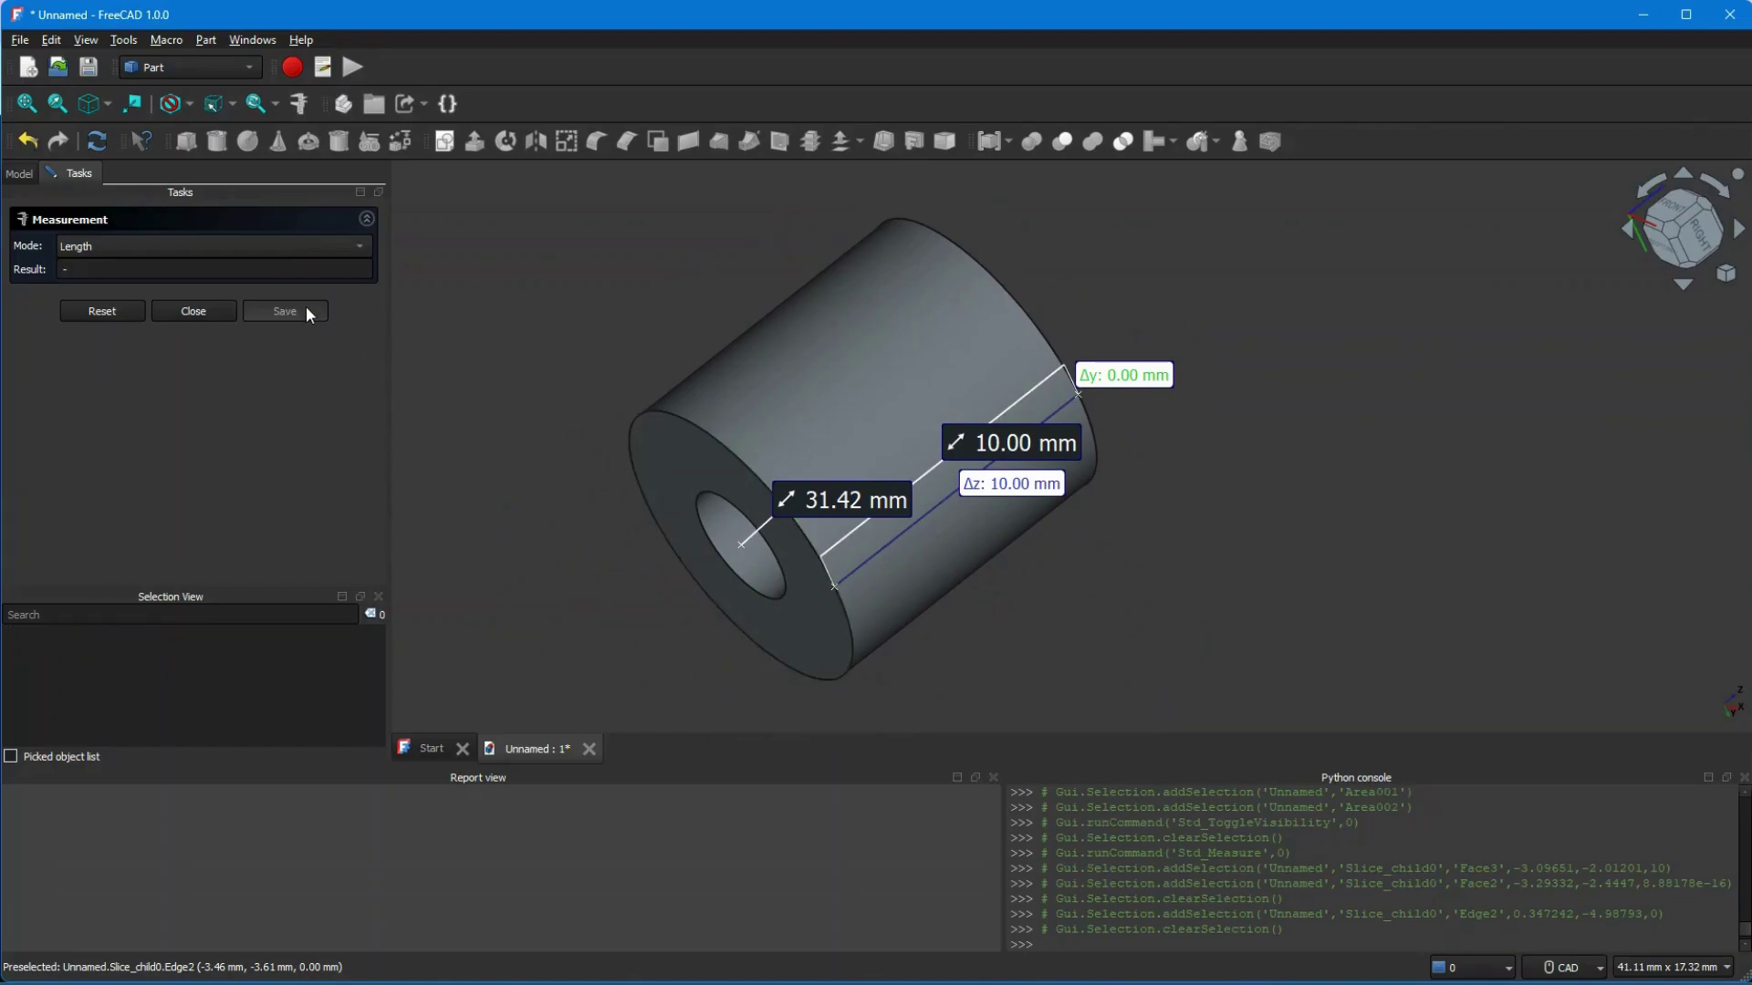
Measure and save the tube's outer cylindrical face in Center of Mass mode, and close the measurement tool
click(305, 244)
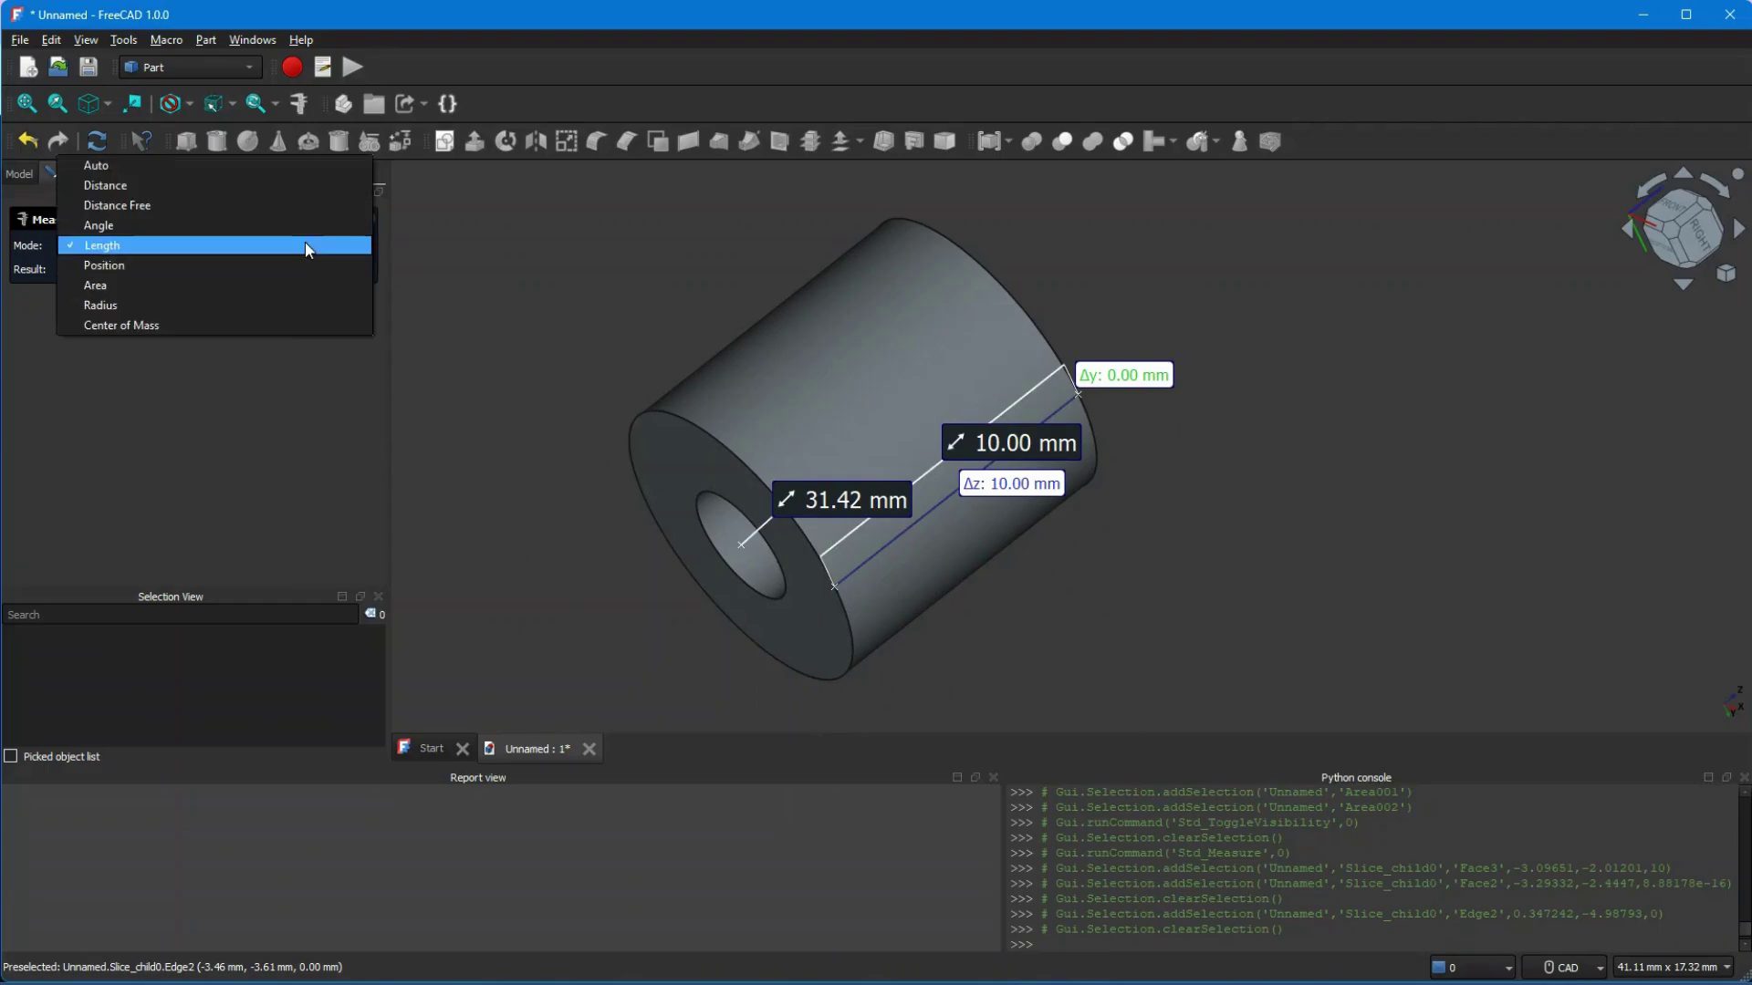
click(265, 325)
click(855, 378)
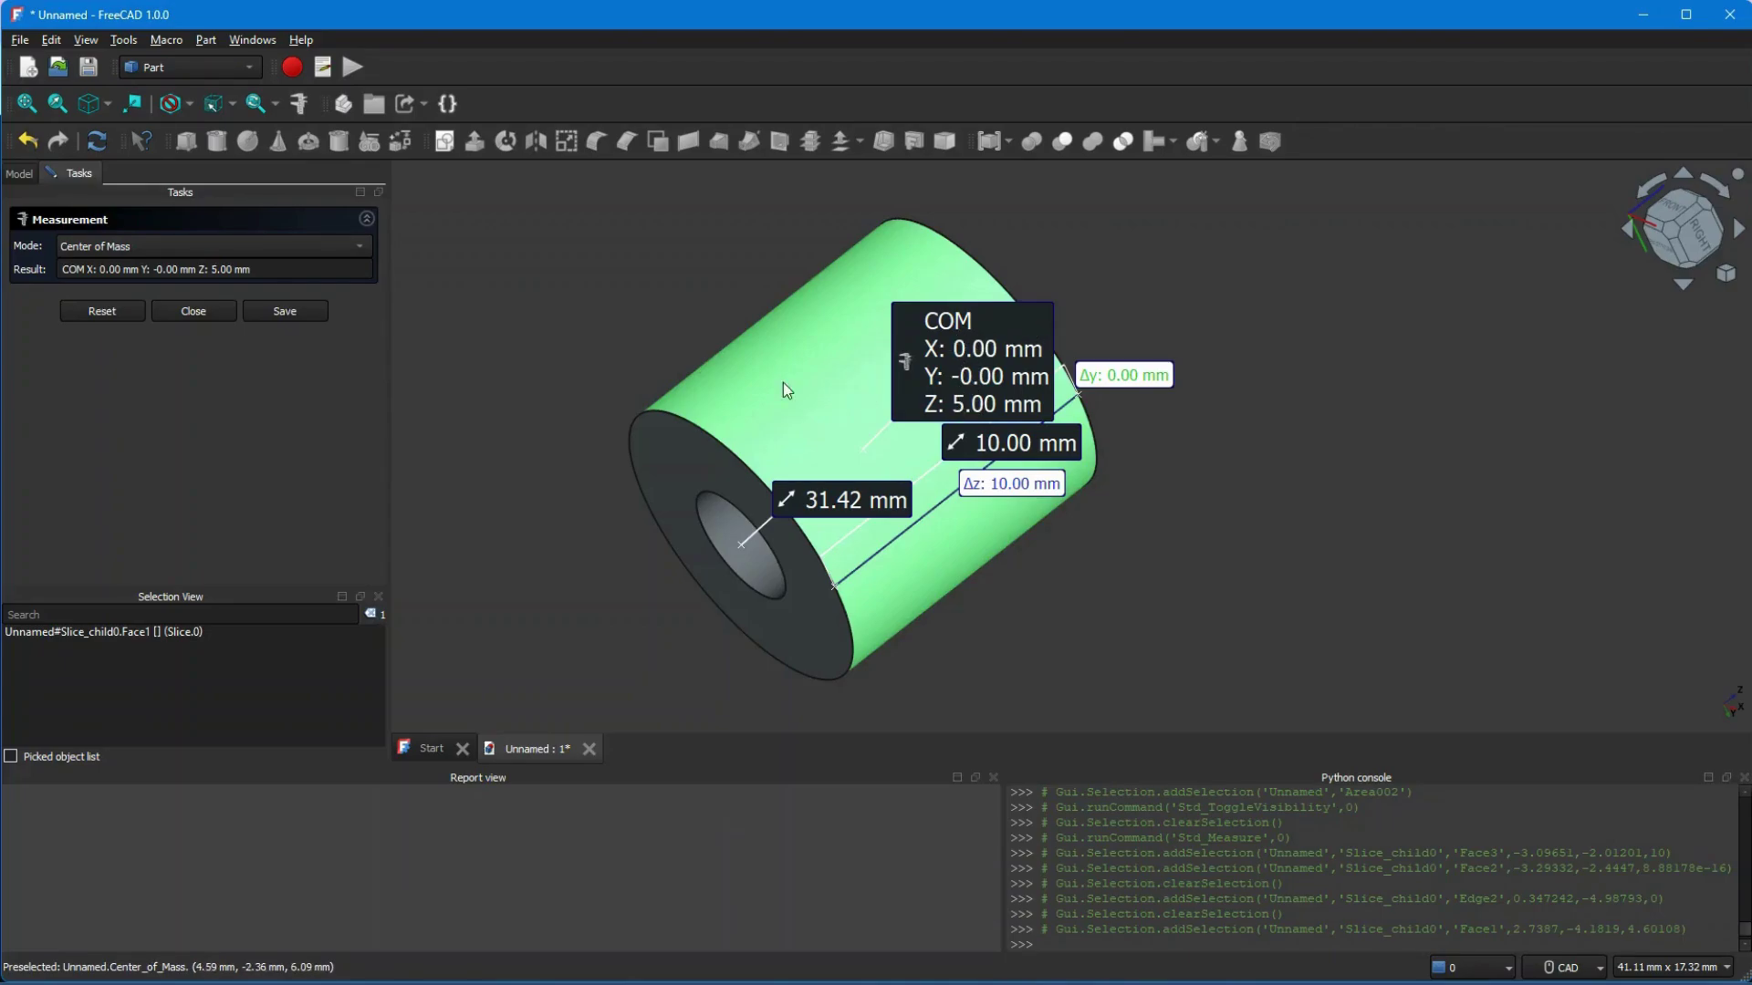
click(294, 311)
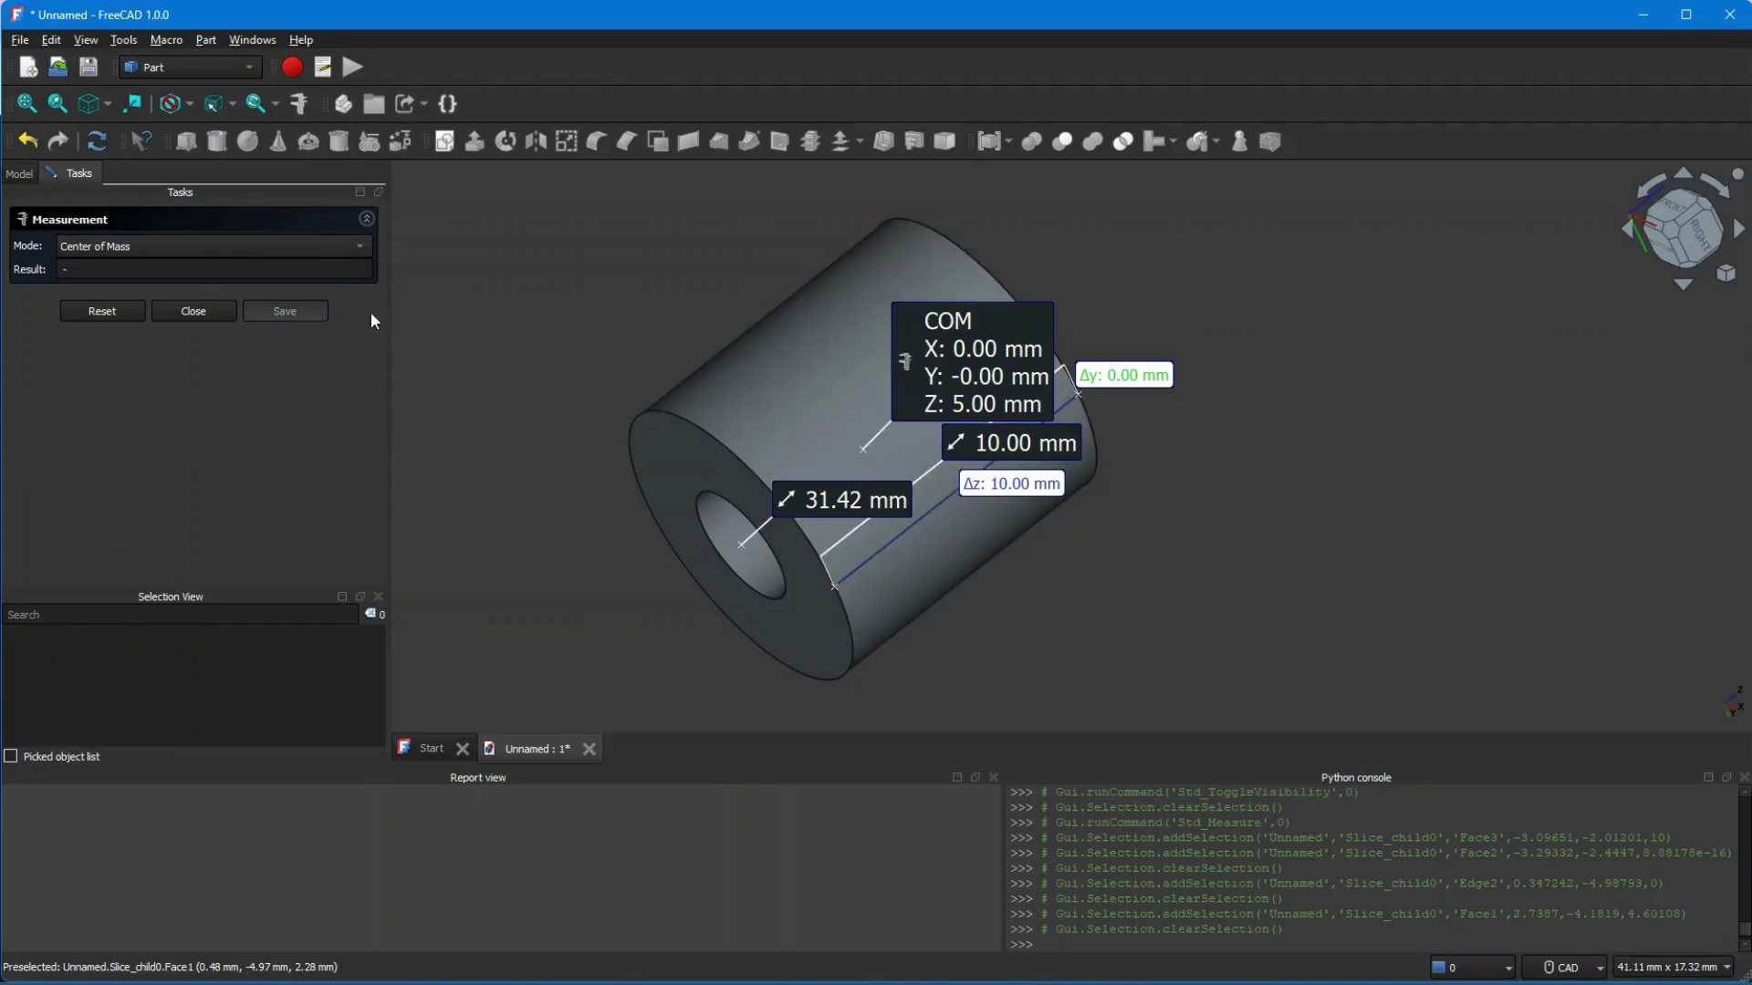
click(202, 311)
Examine the properties of the saved center of mass, circular edge length and face-to-face distance measurements
click(259, 293)
click(256, 311)
click(190, 356)
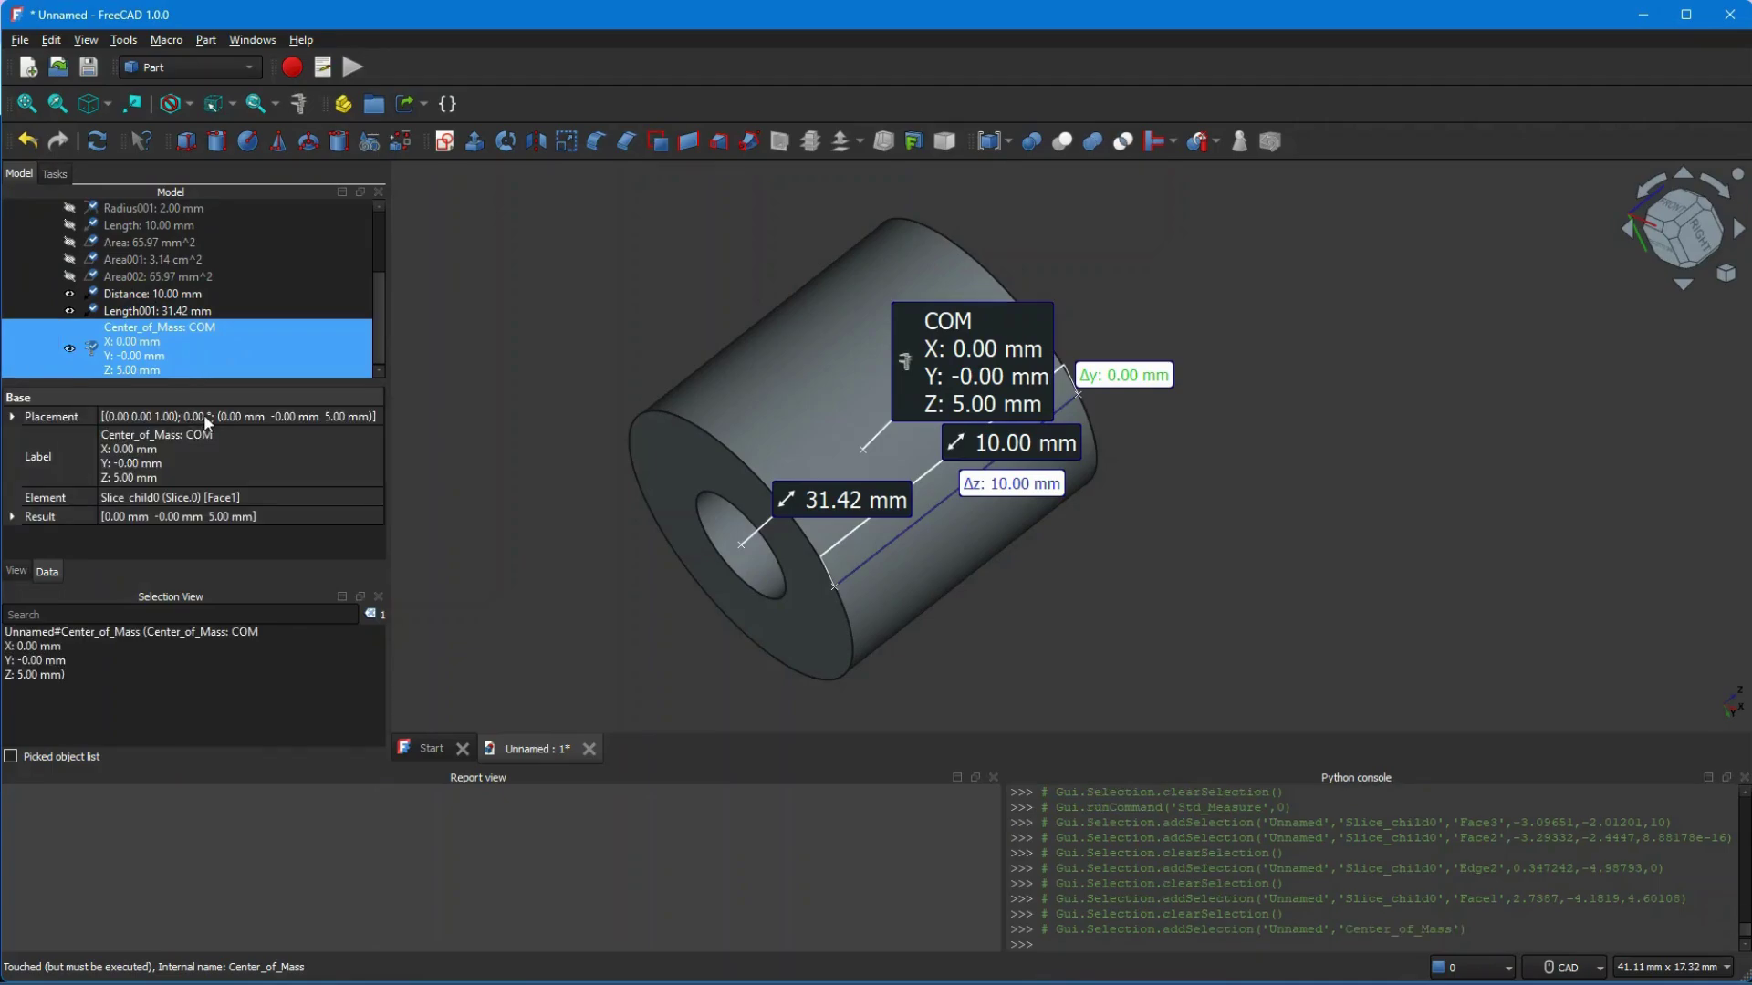
click(122, 310)
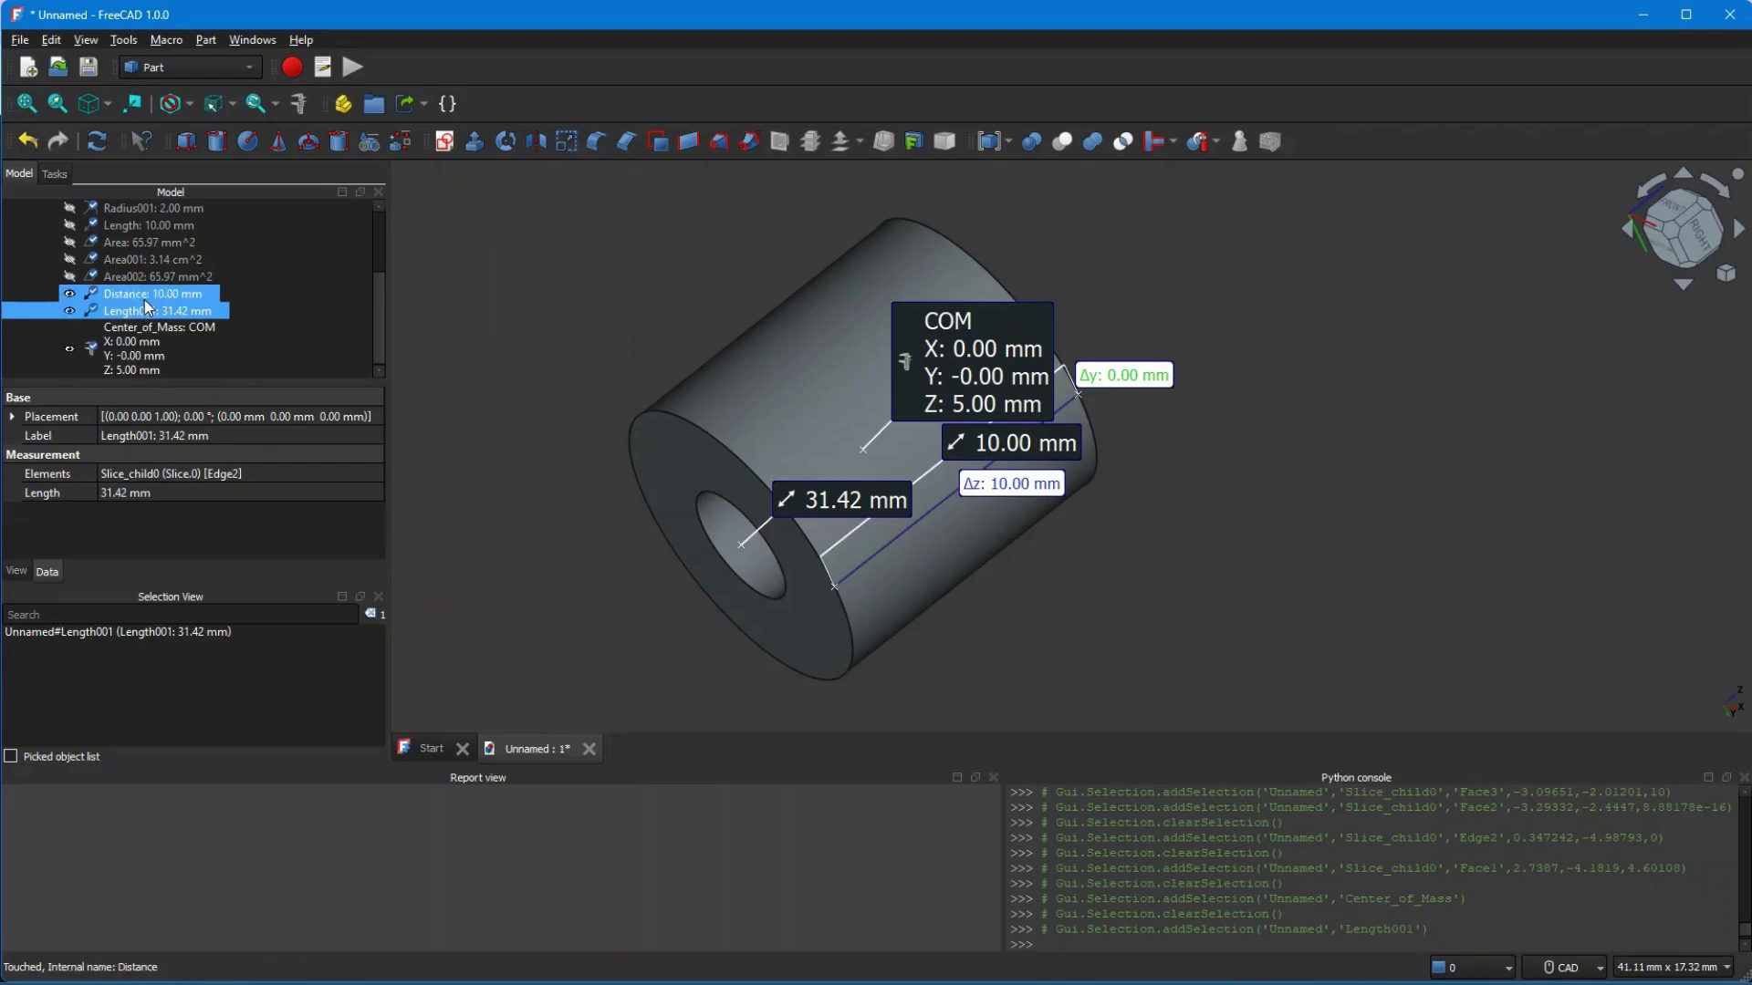
click(145, 299)
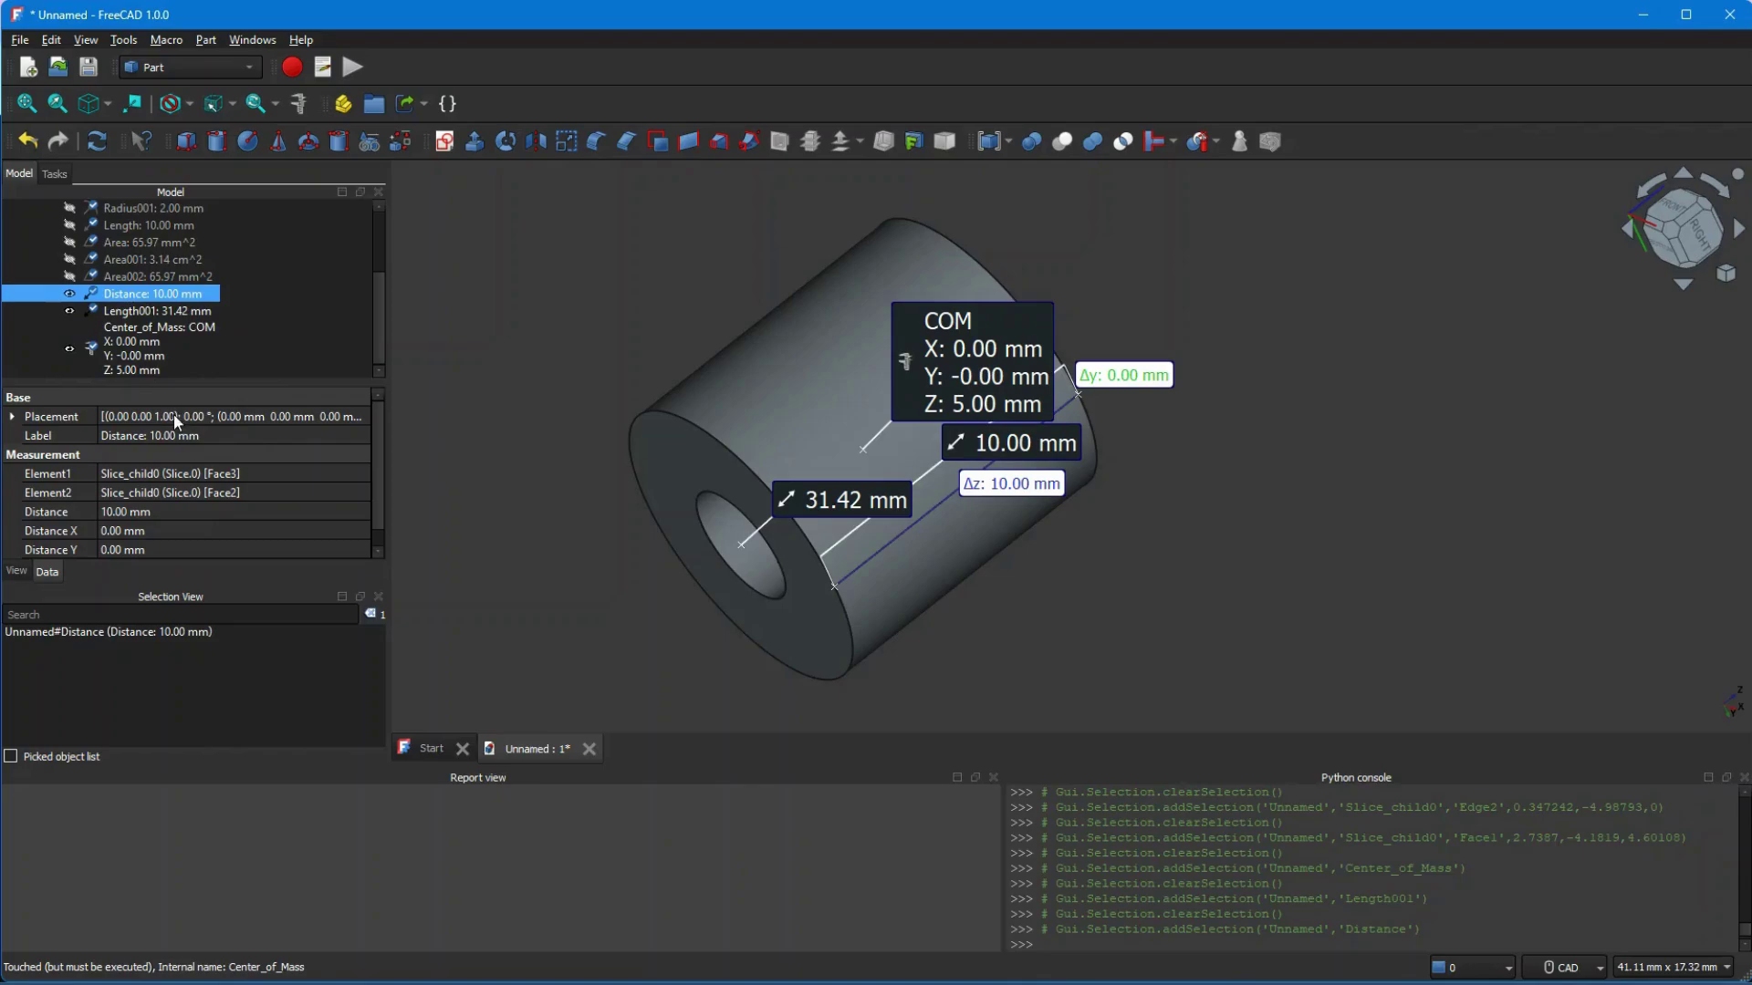
Delete the center of mass measurement, followed by all remaining entries in the Measurements group
click(127, 340)
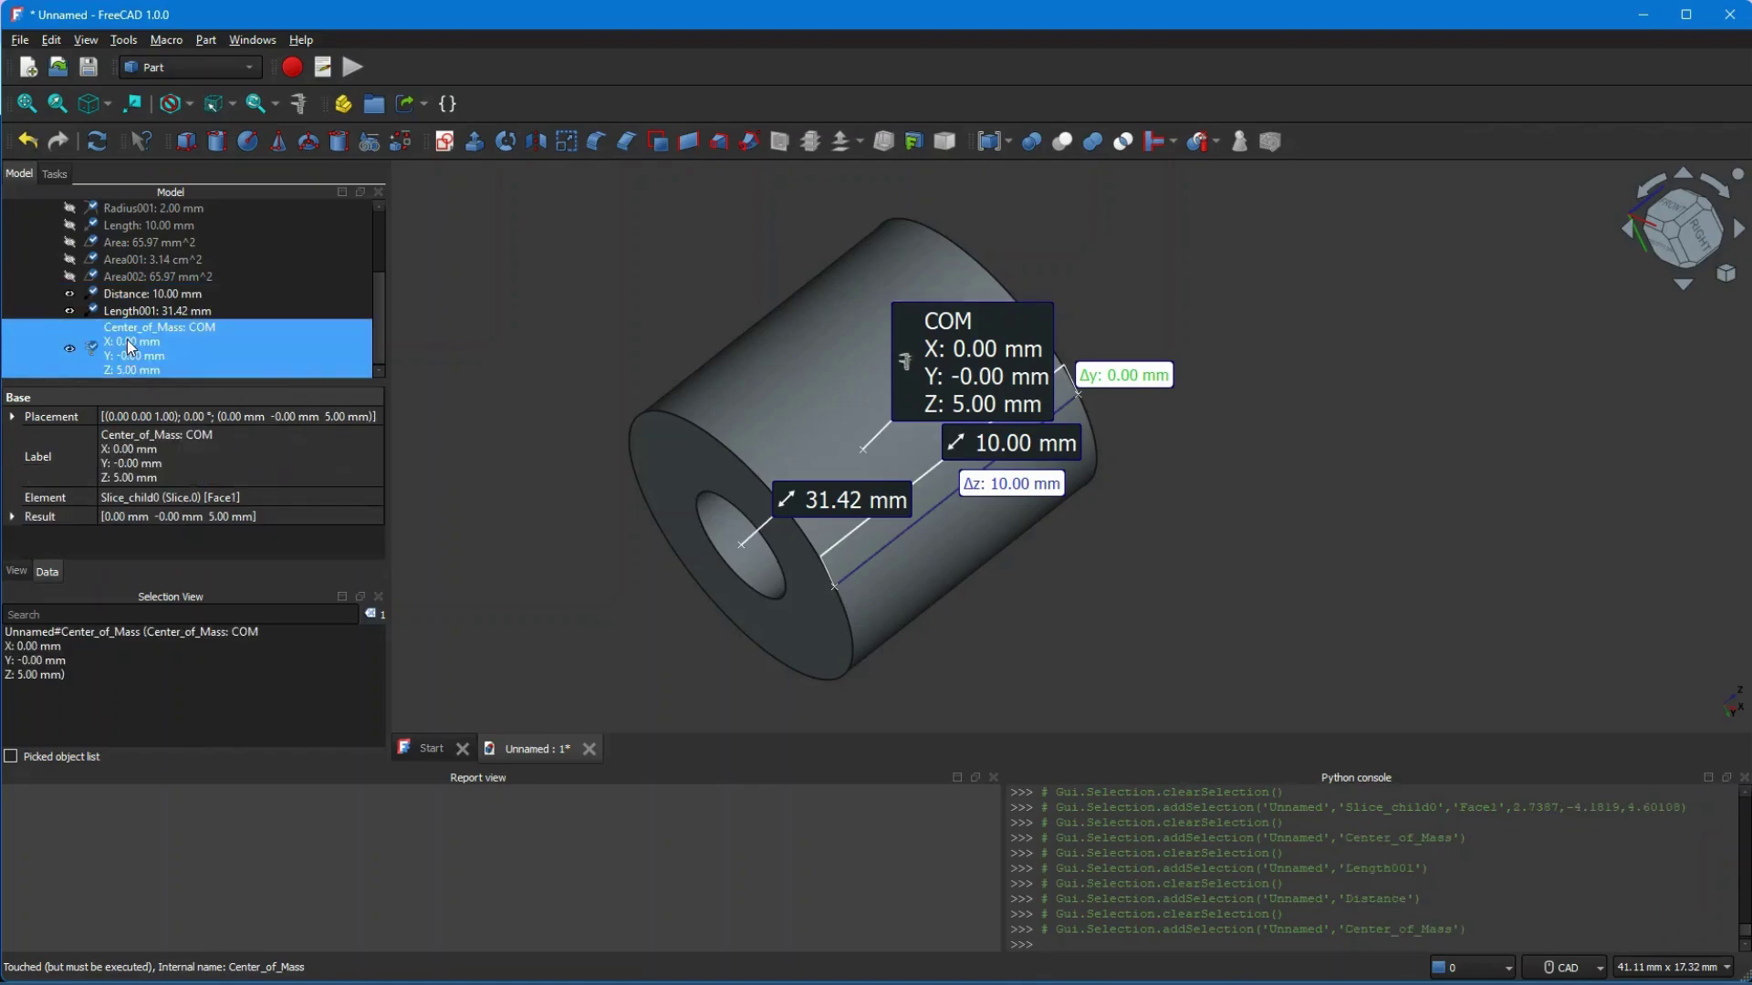
right_click(128, 339)
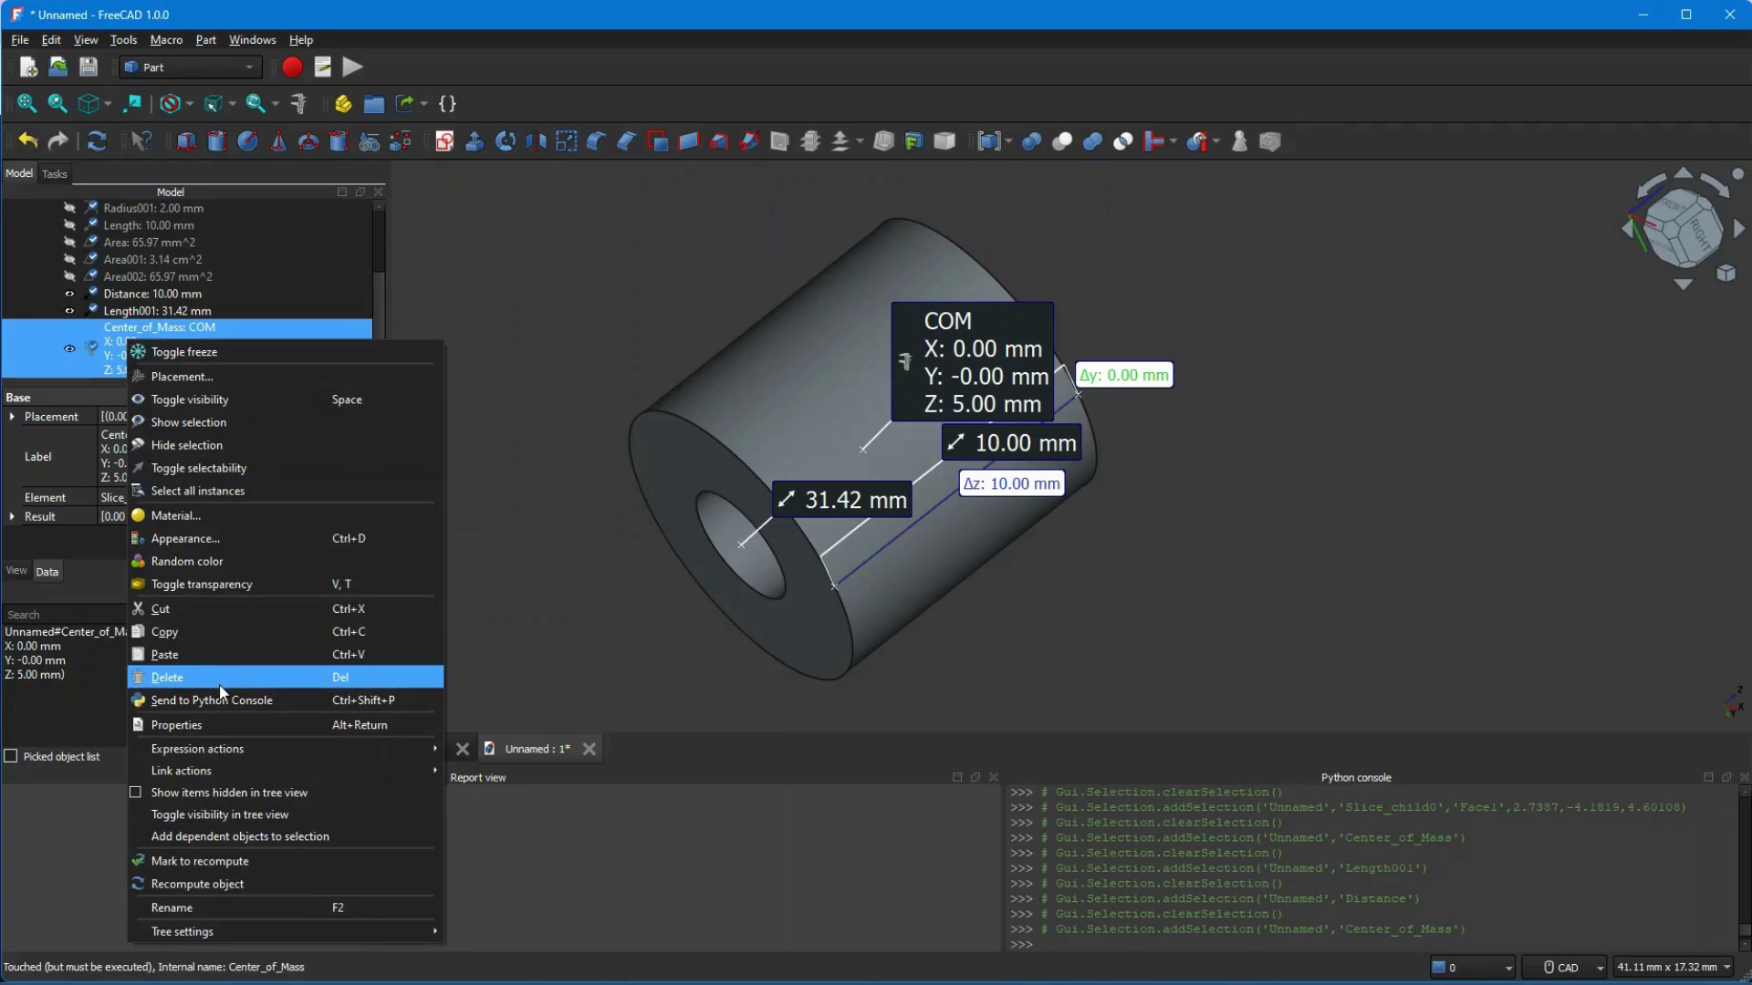
click(167, 677)
click(144, 362)
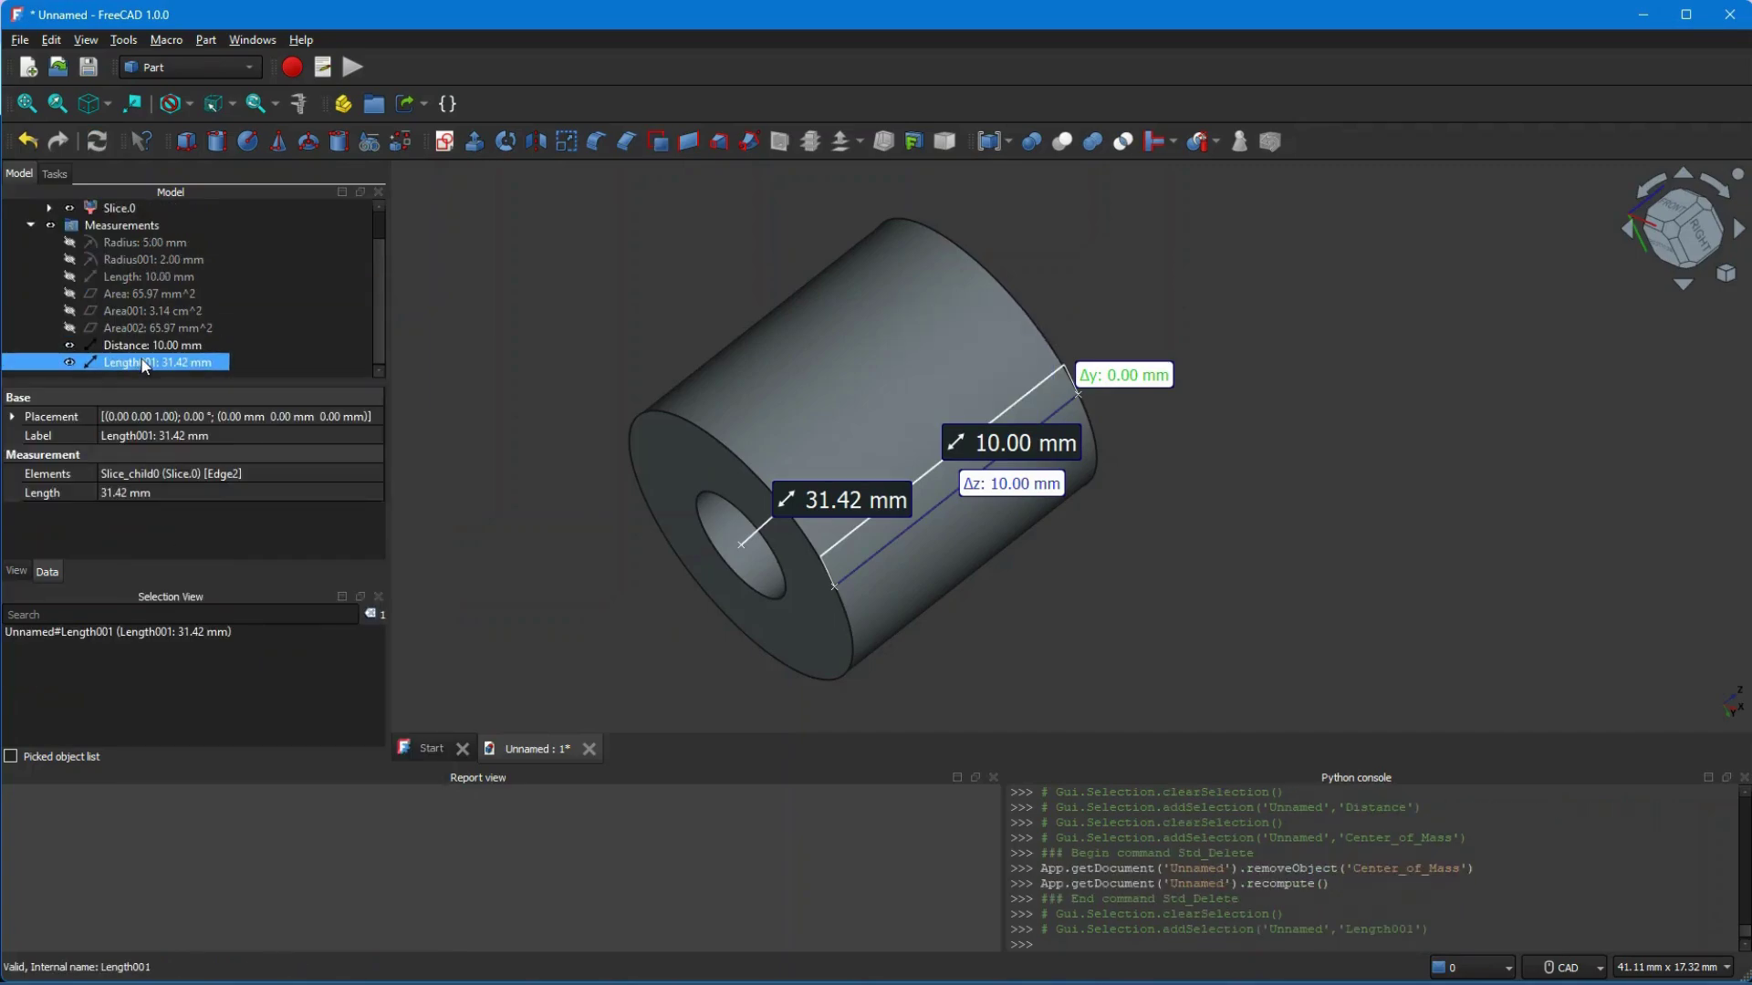
shift+click(120, 245)
right_click(120, 246)
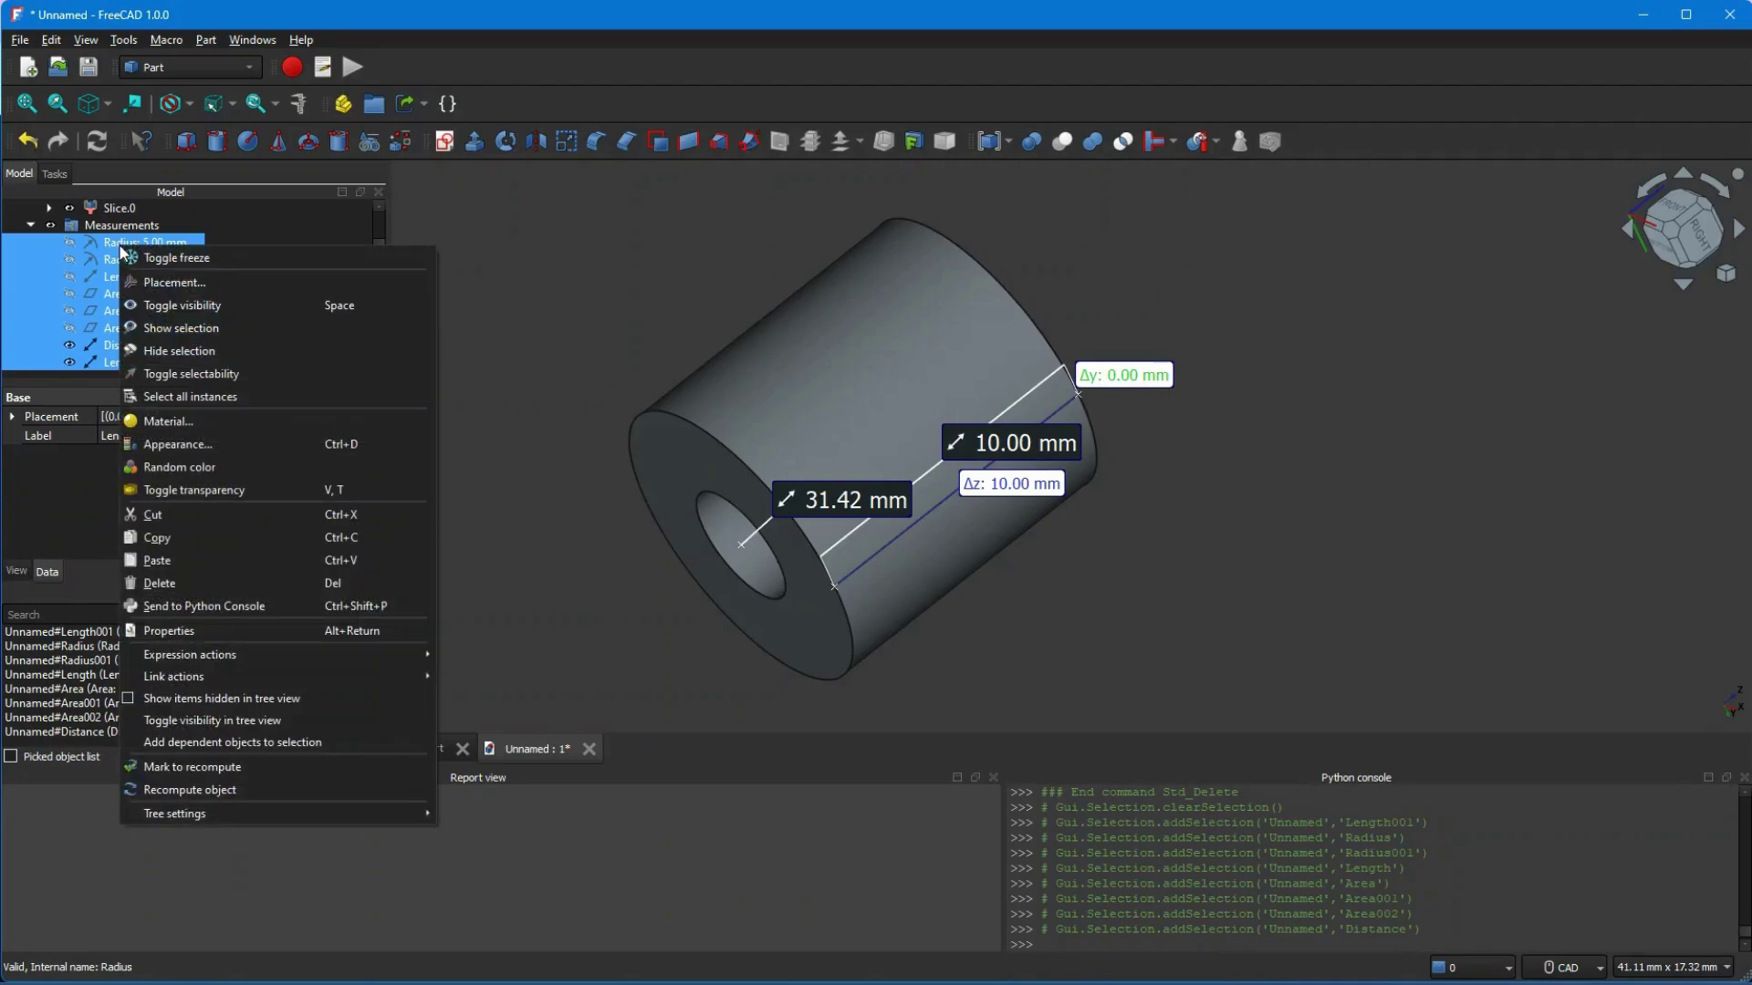
click(193, 584)
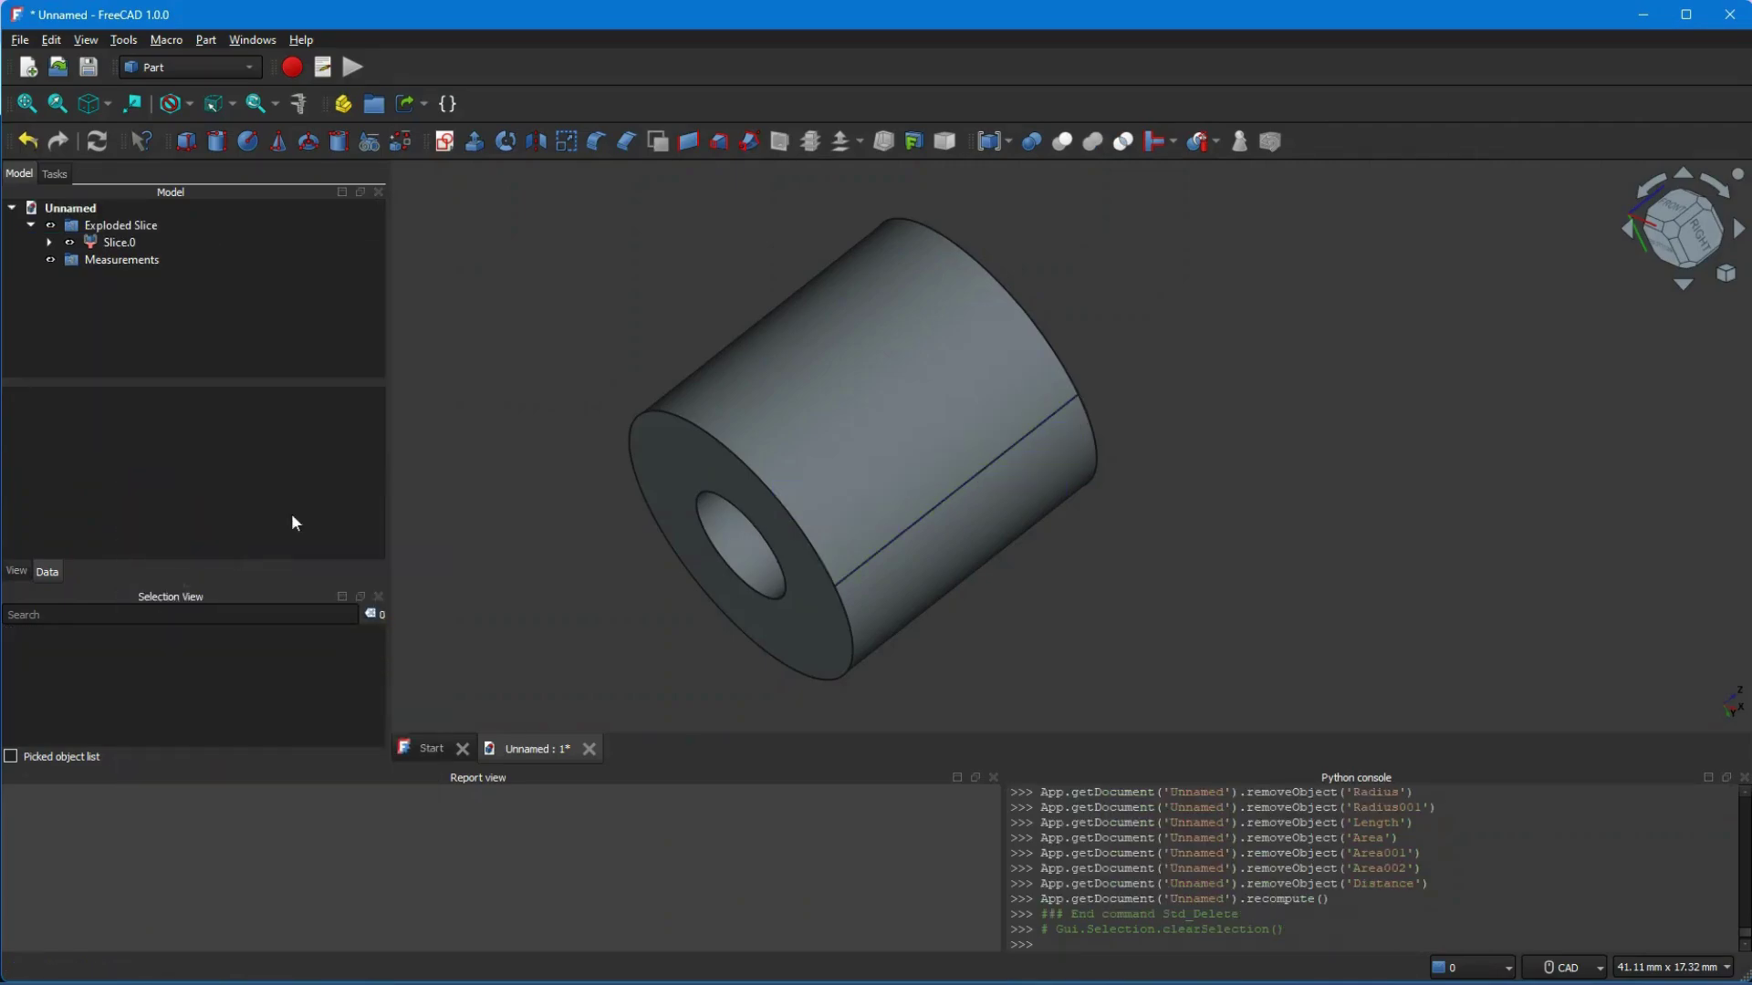
Delete the empty Measurements group from the model tree
click(116, 261)
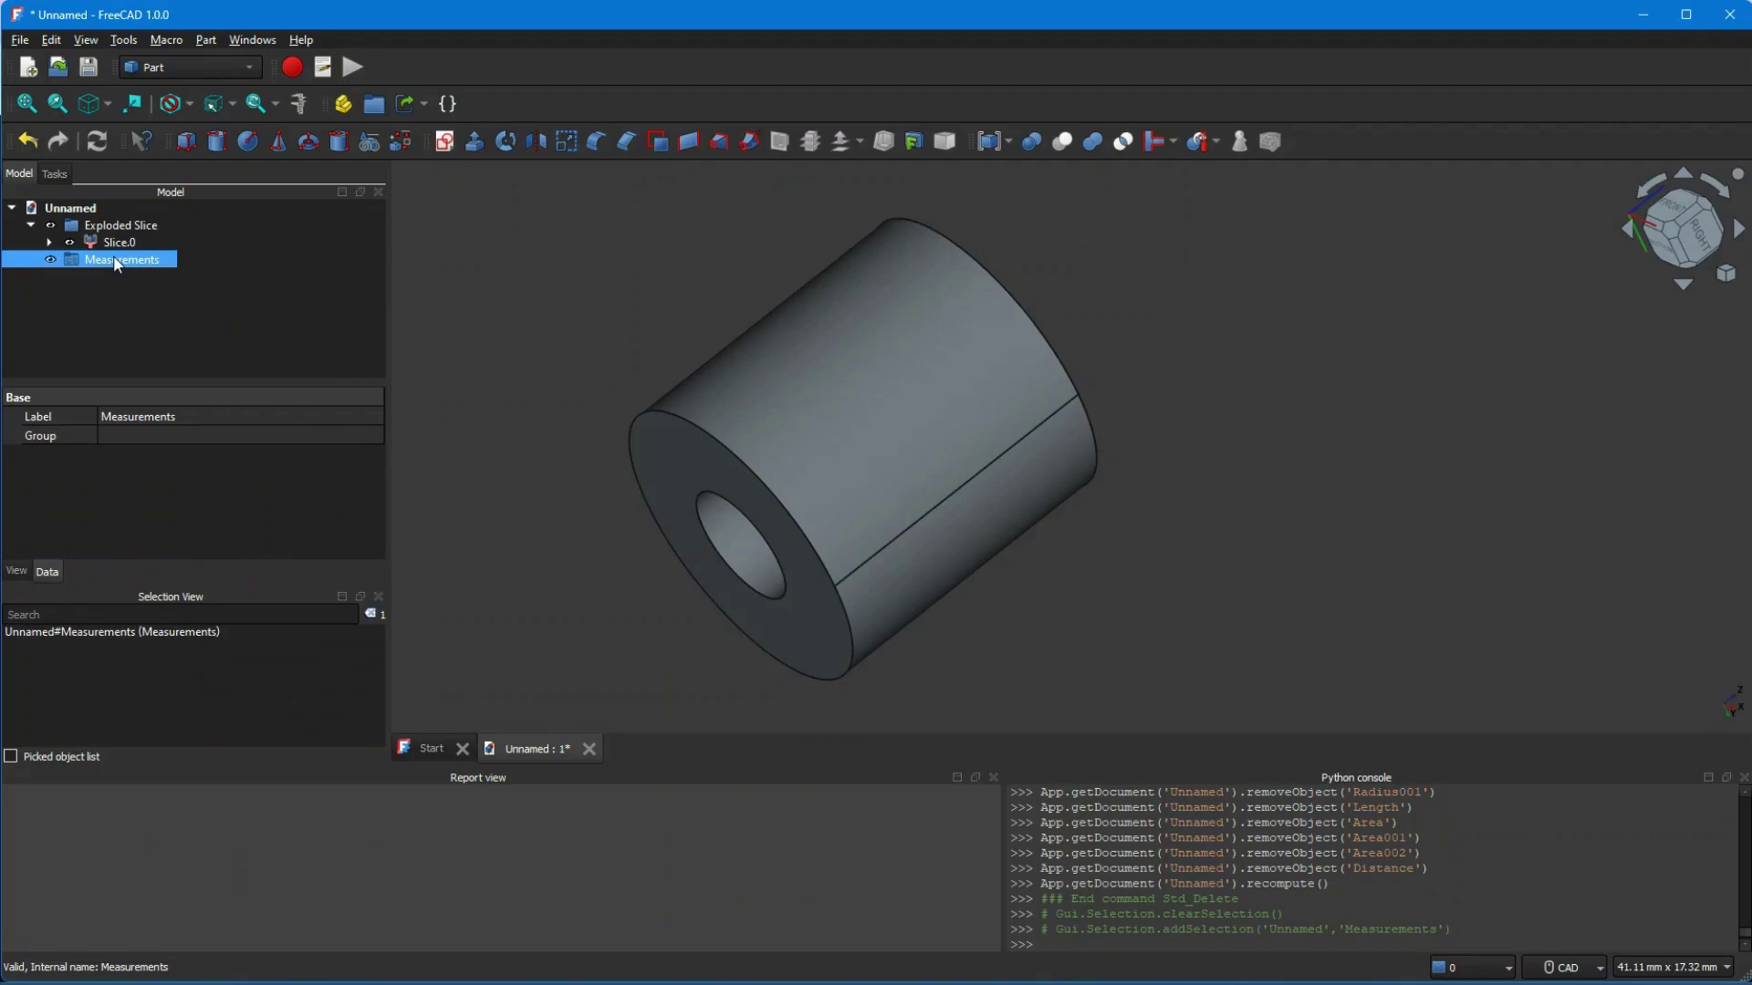
right_click(117, 263)
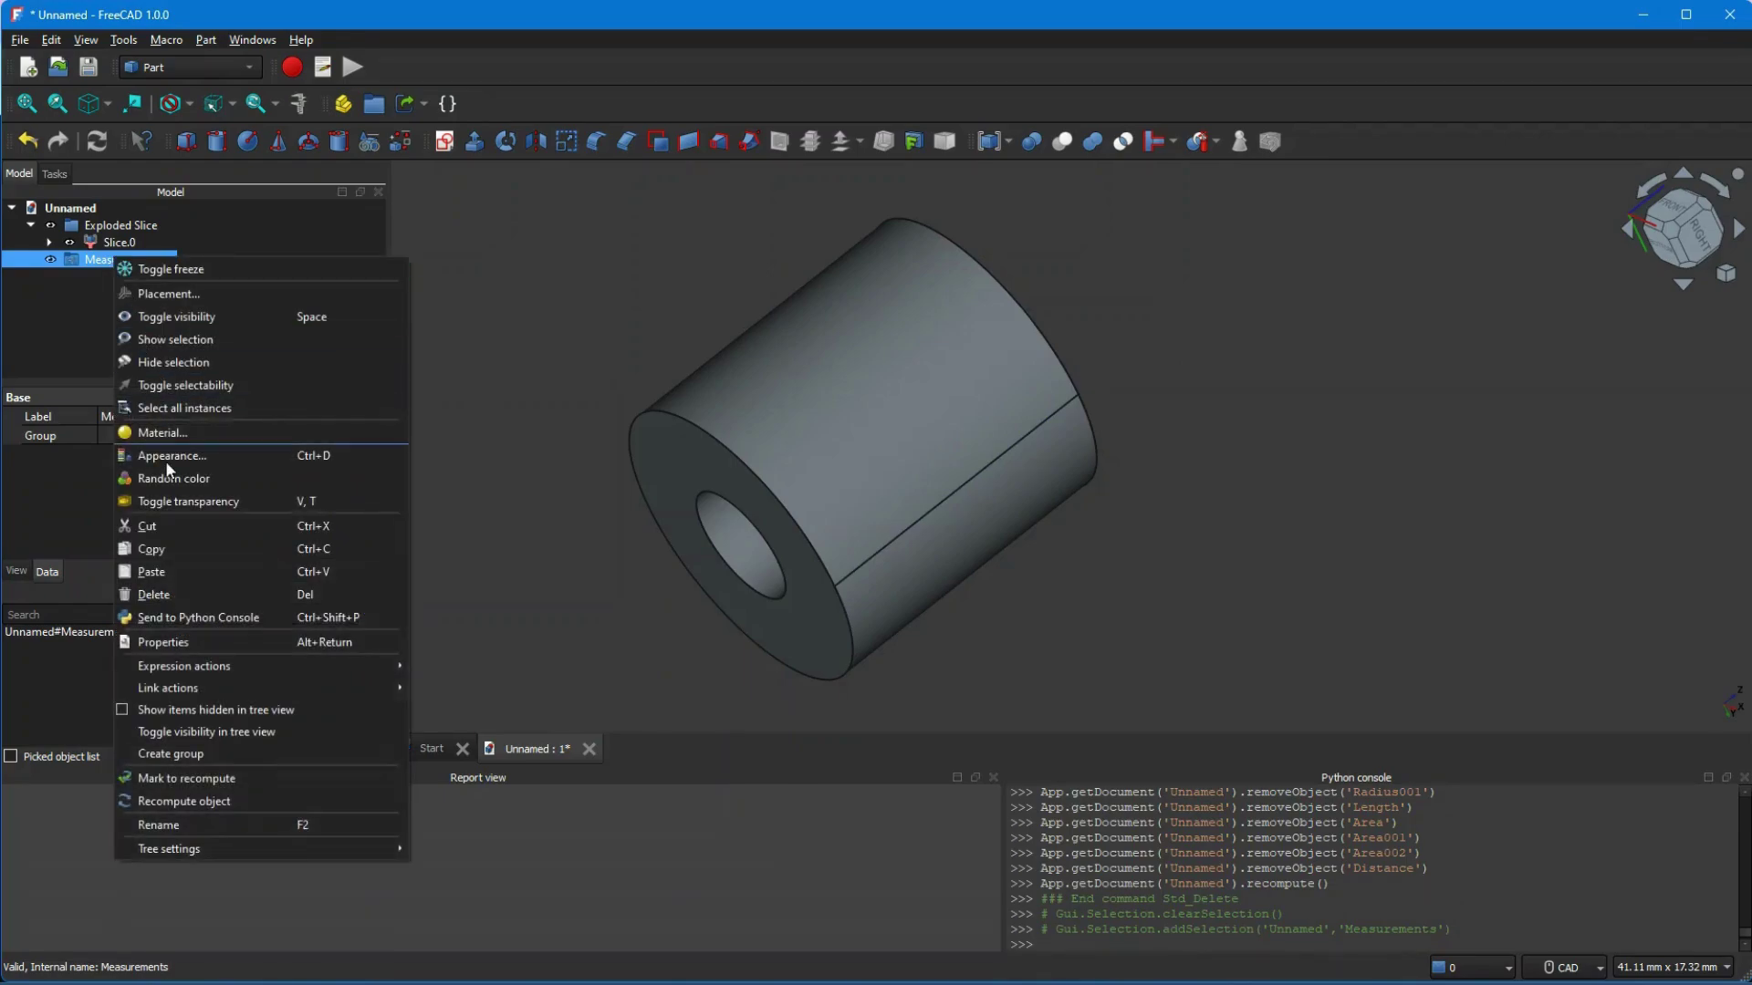
click(195, 584)
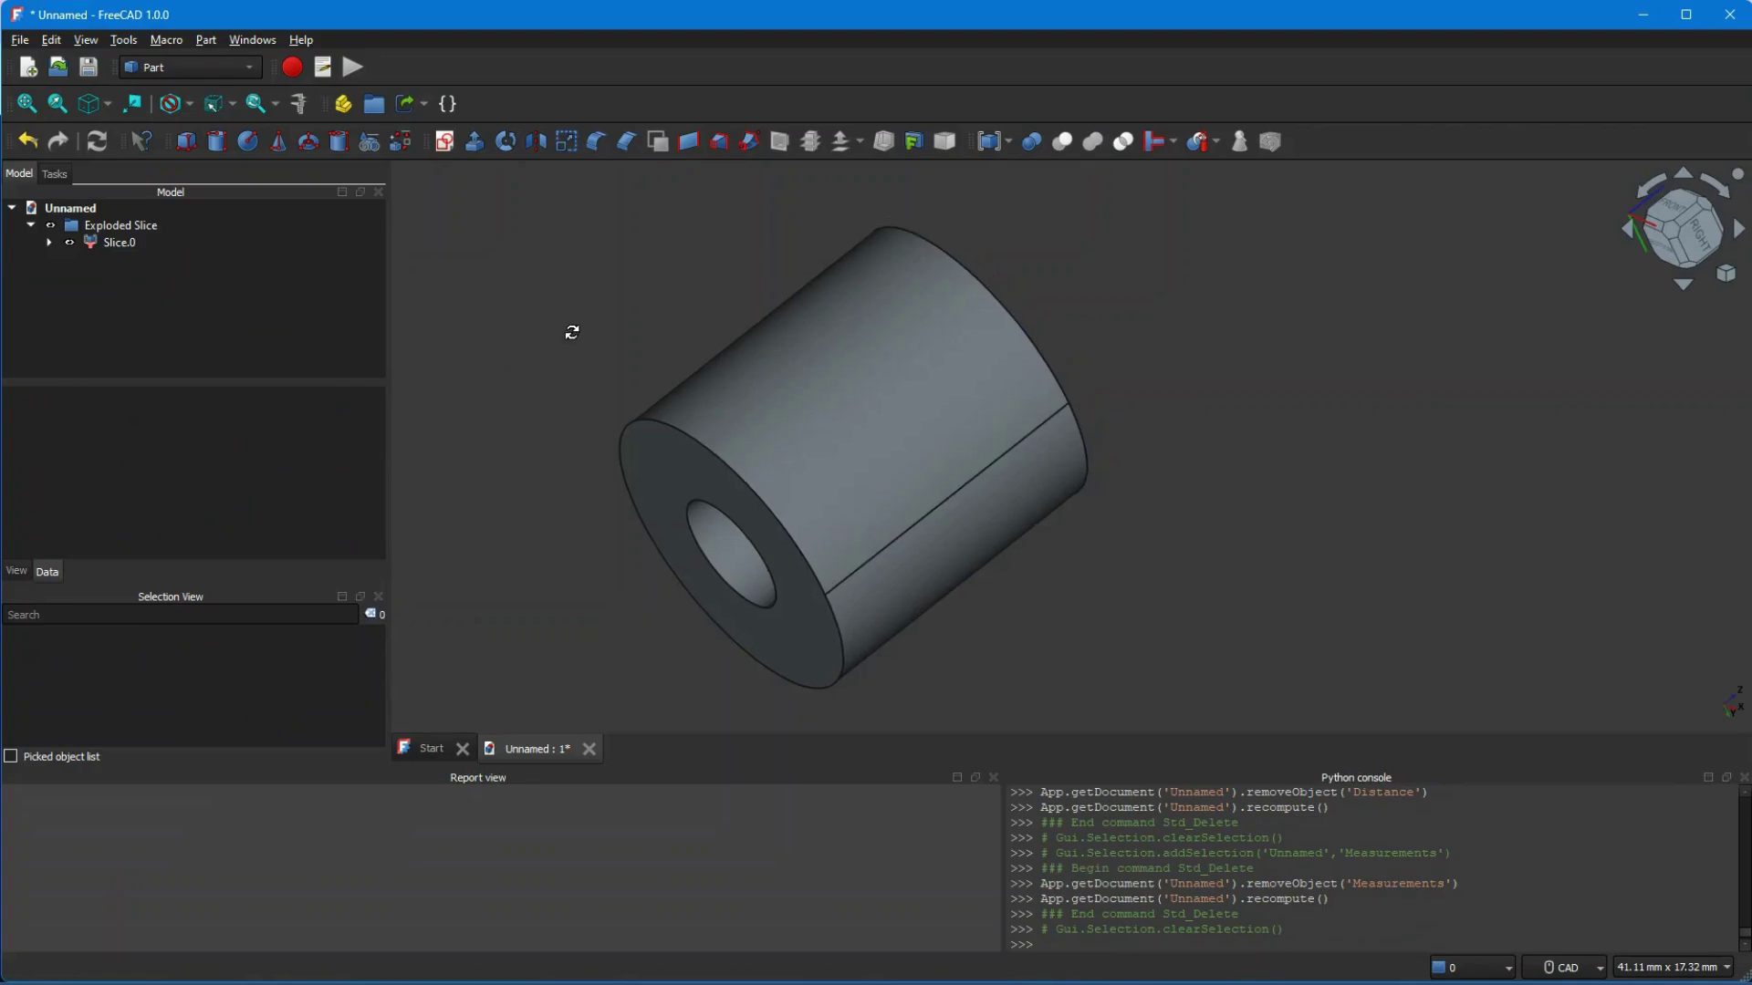